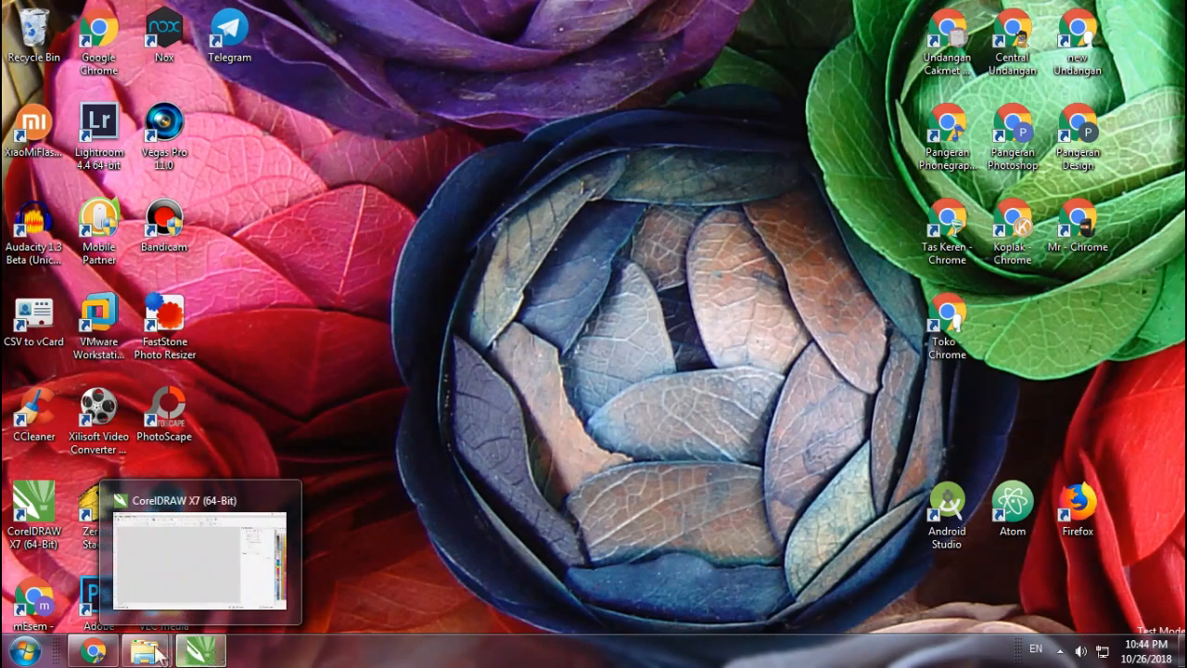
Create a new document with an A5 page size.
left_click(218, 655)
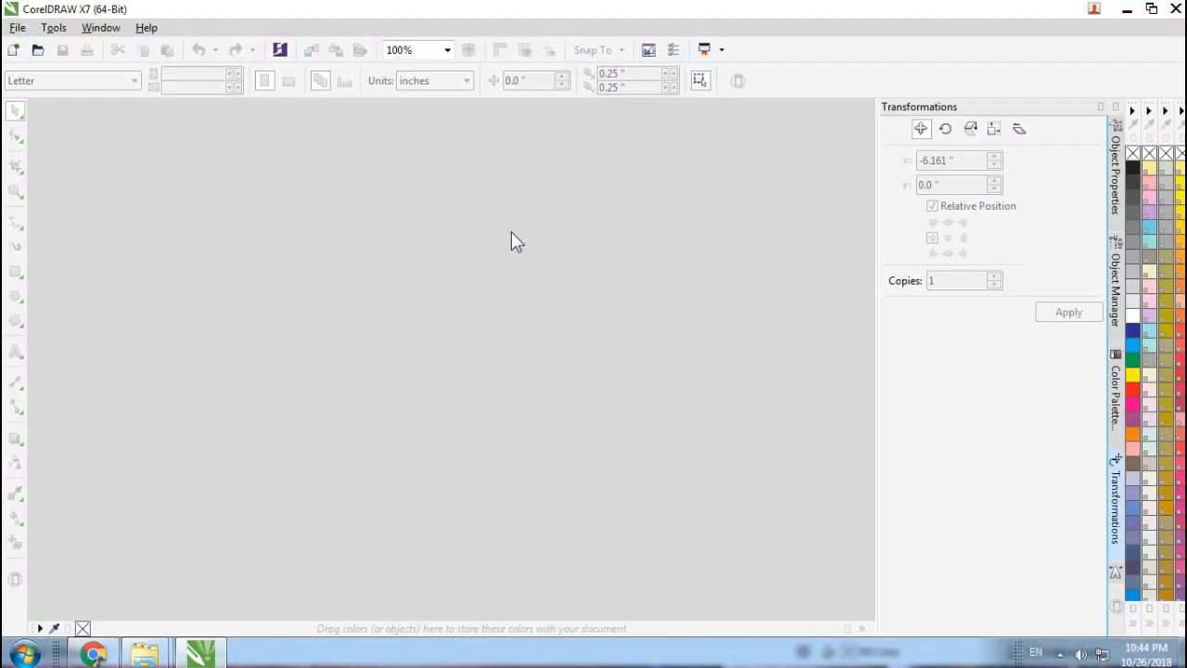
key("ctrl+n")
left_click(577, 202)
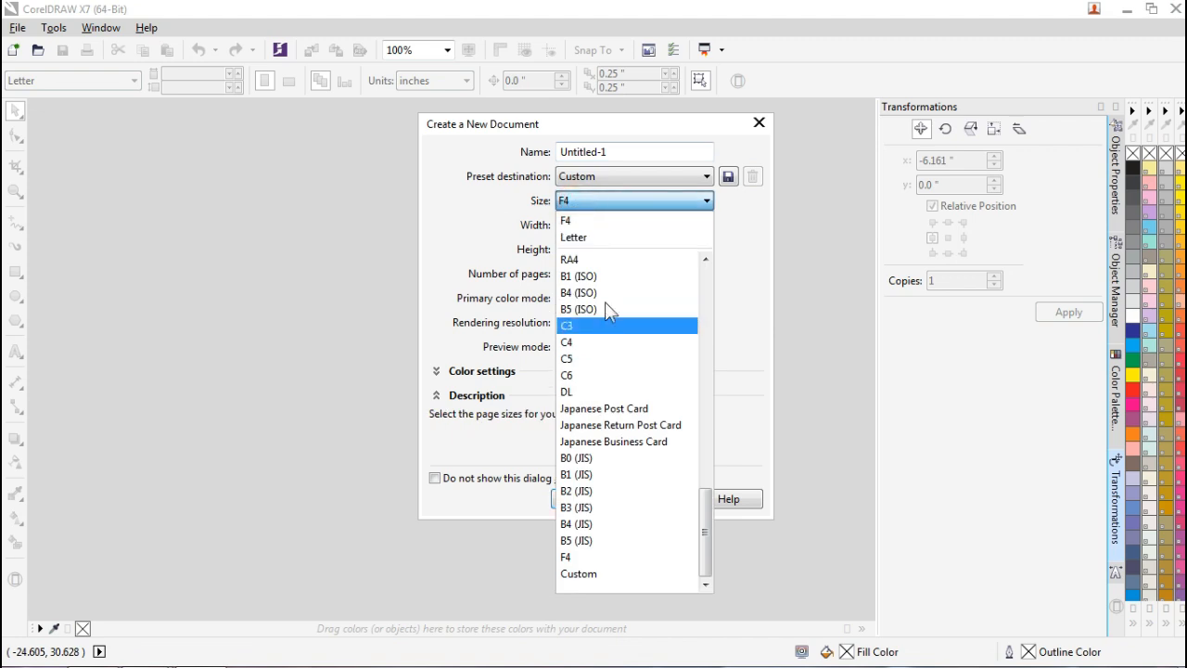
scroll(607, 310, "up", 6)
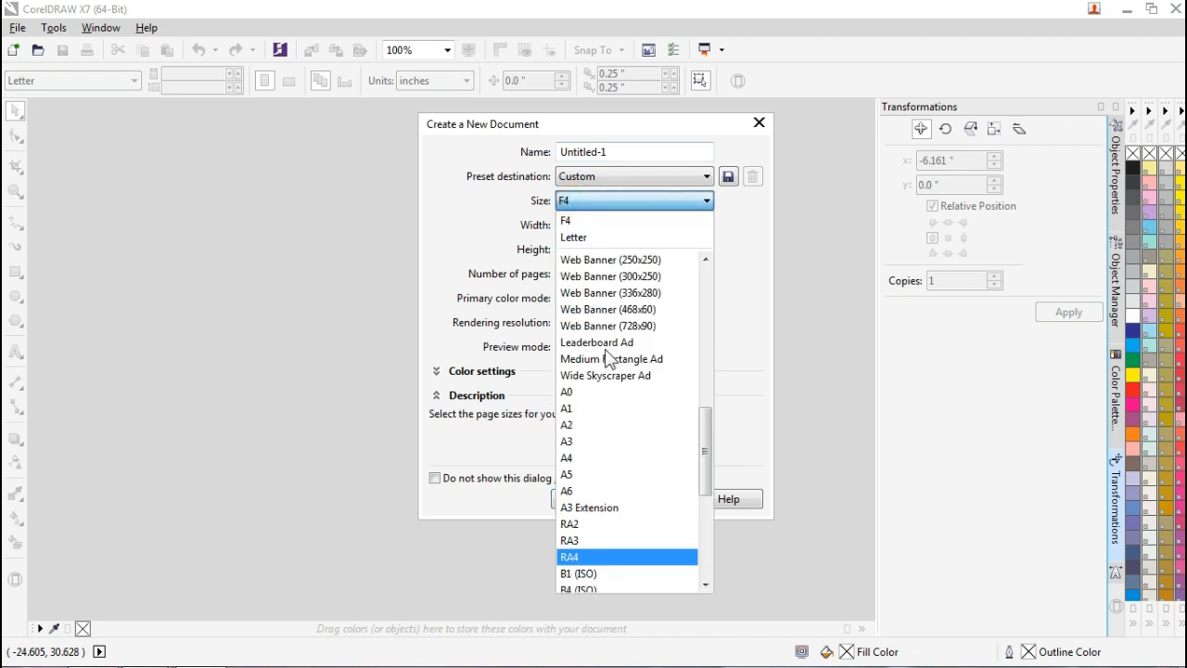
left_click(591, 470)
left_click(596, 499)
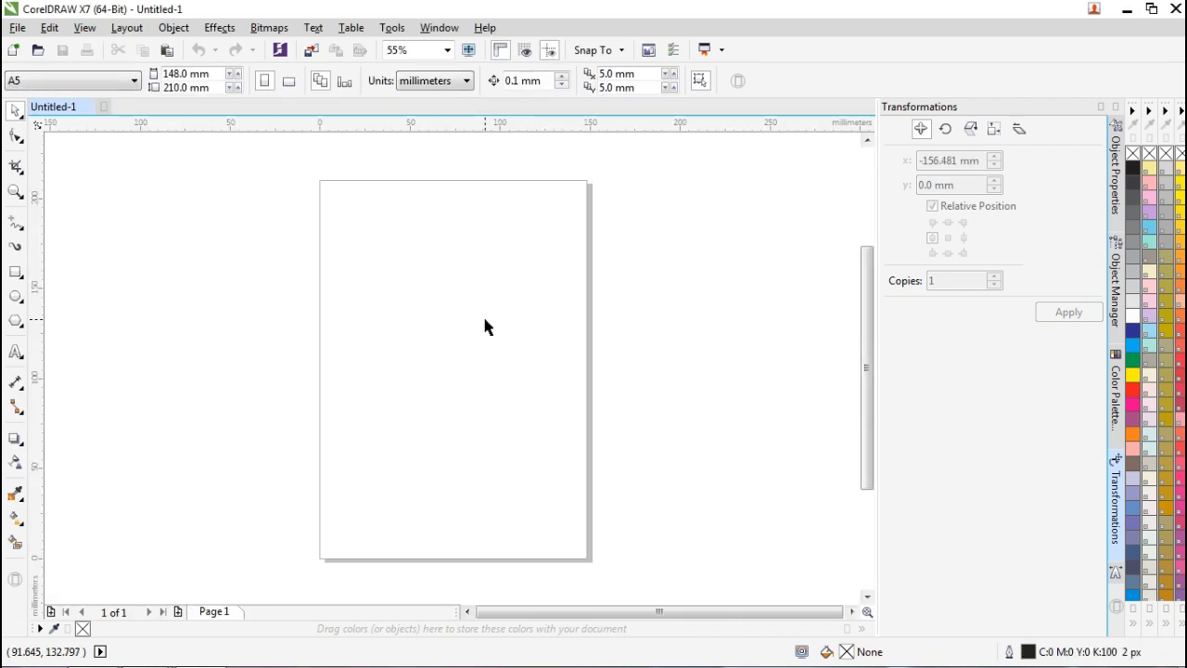
Switch measurements to centimeters and make the page 21 cm wide, giving a 21 × 21 cm square.
left_click(349, 143)
left_click(452, 81)
left_click(423, 265)
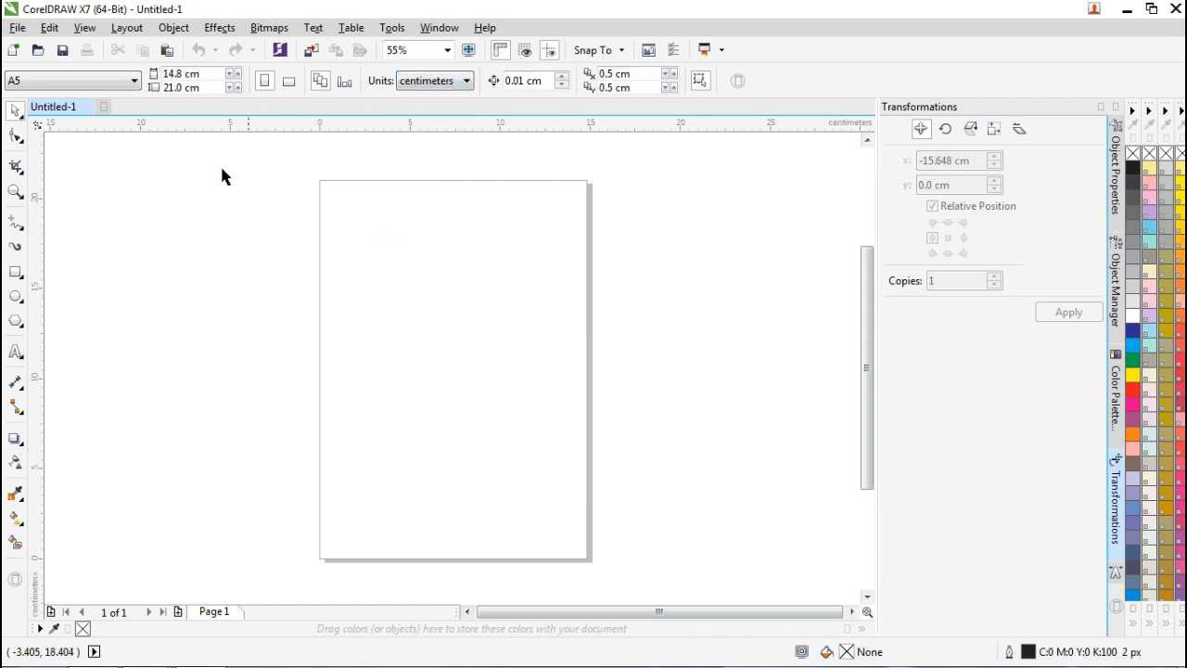
left_click(209, 75)
type("21")
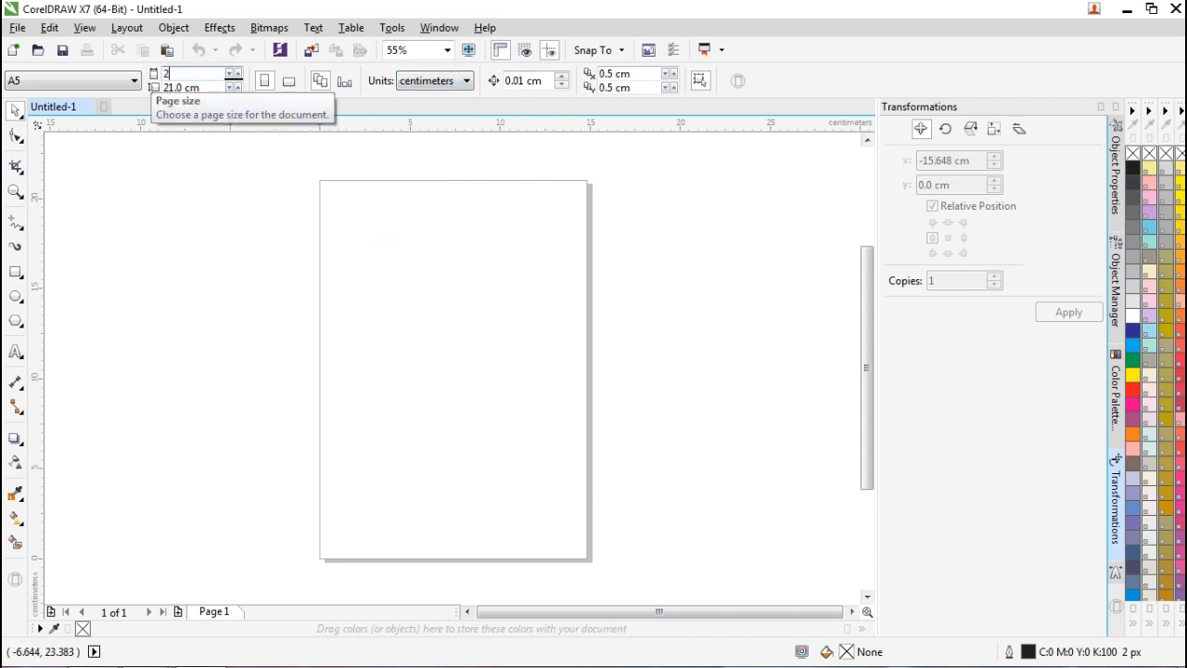
key("Return")
left_click(111, 199)
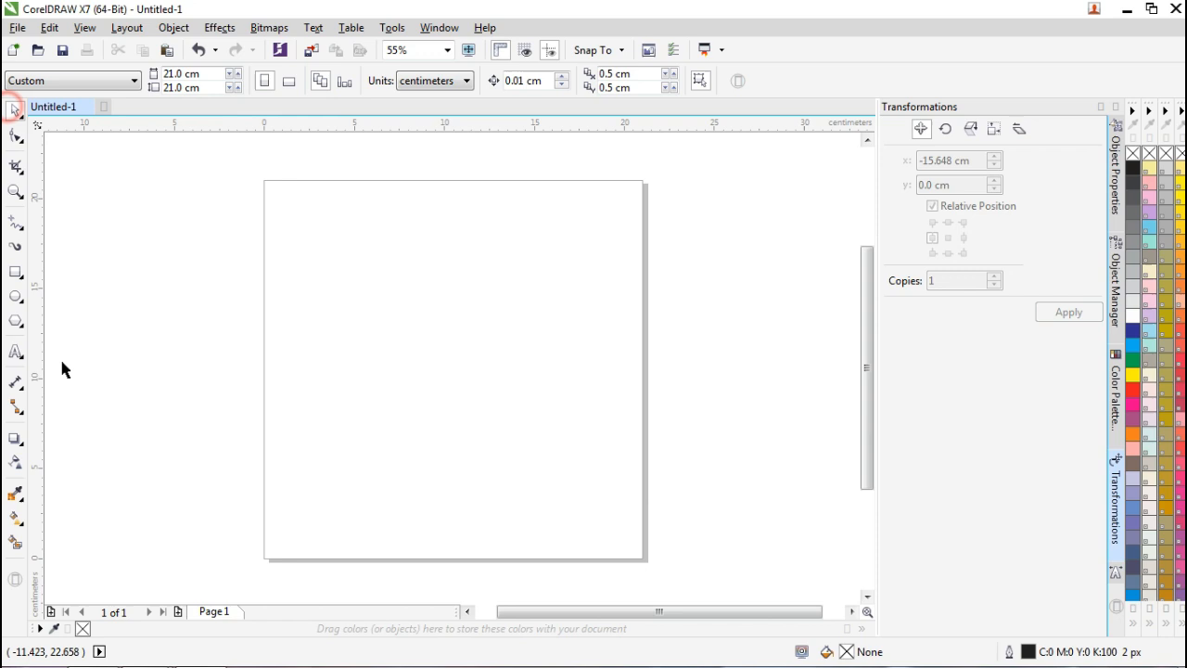
Add a page-sized rectangle and shrink it into a bottom box about a third of the page wide.
double_click(14, 273)
left_click_drag(451, 174, 450, 408)
left_click(15, 110)
left_click(748, 307)
left_click(643, 484)
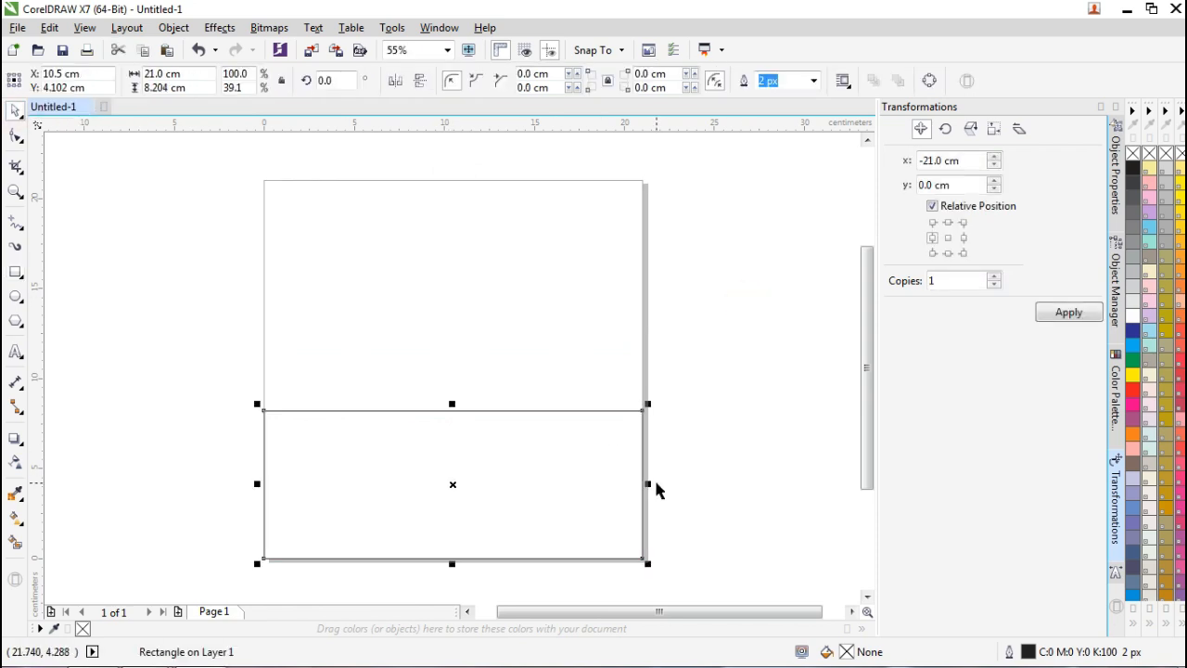
left_click_drag(648, 483, 389, 482)
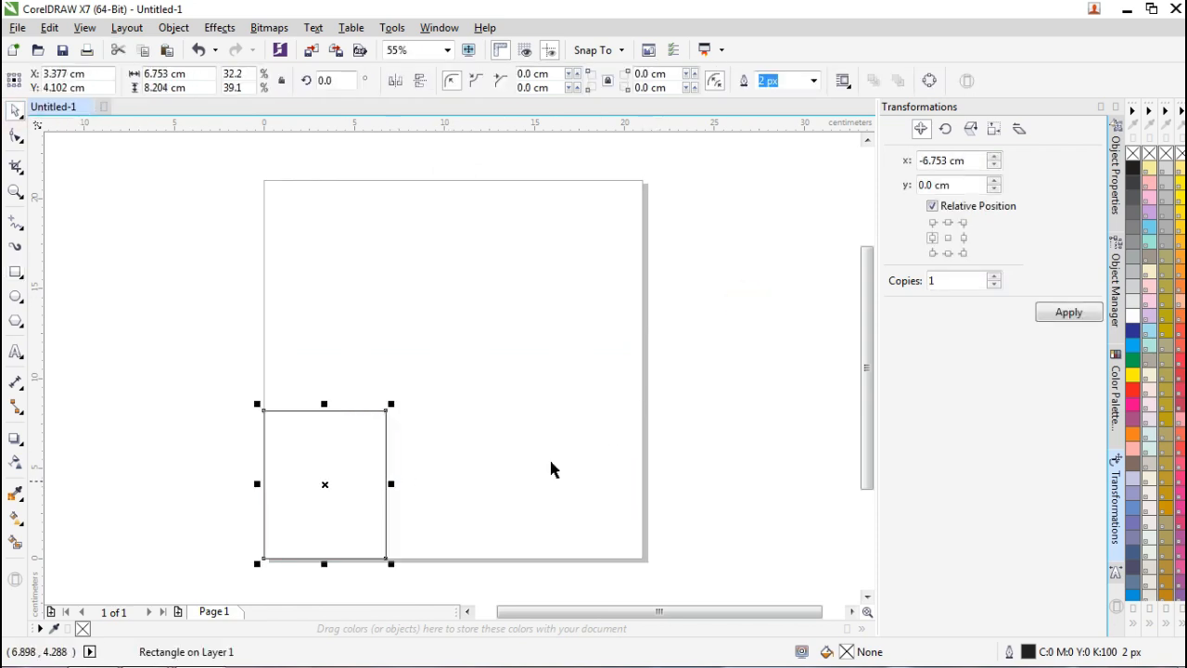
Duplicate the box twice to the right and set the three boxes' total width to 21 cm.
left_click(963, 239)
left_click(1069, 312)
left_click(1069, 312)
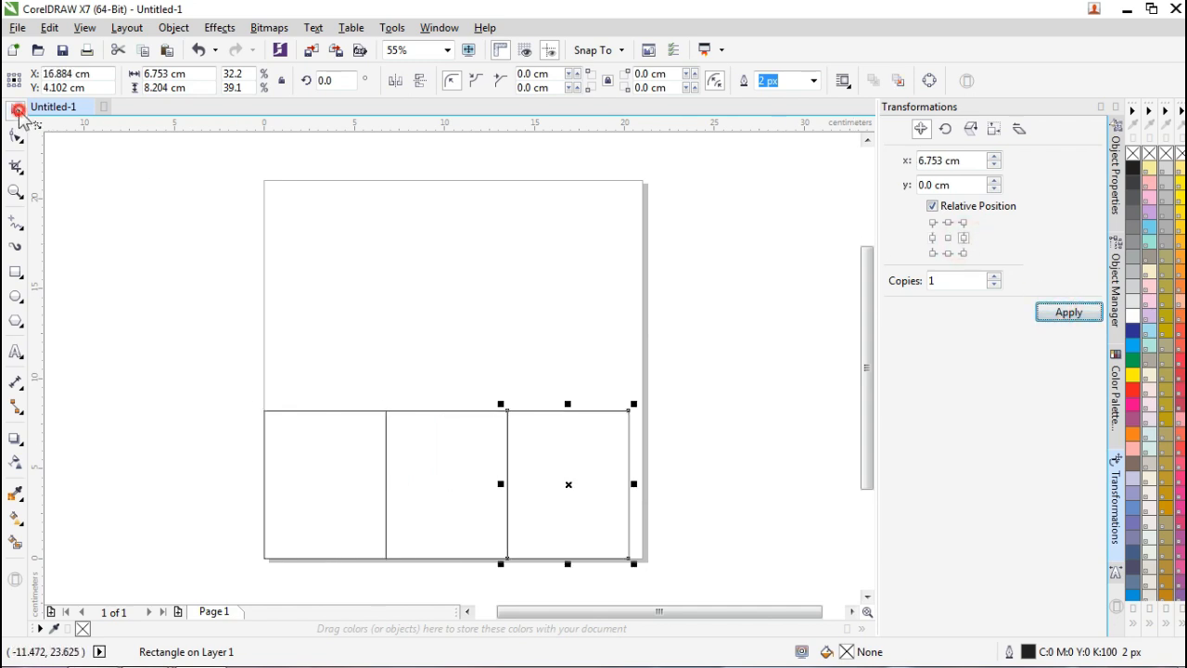
left_click(238, 320)
left_click_drag(177, 371, 649, 570)
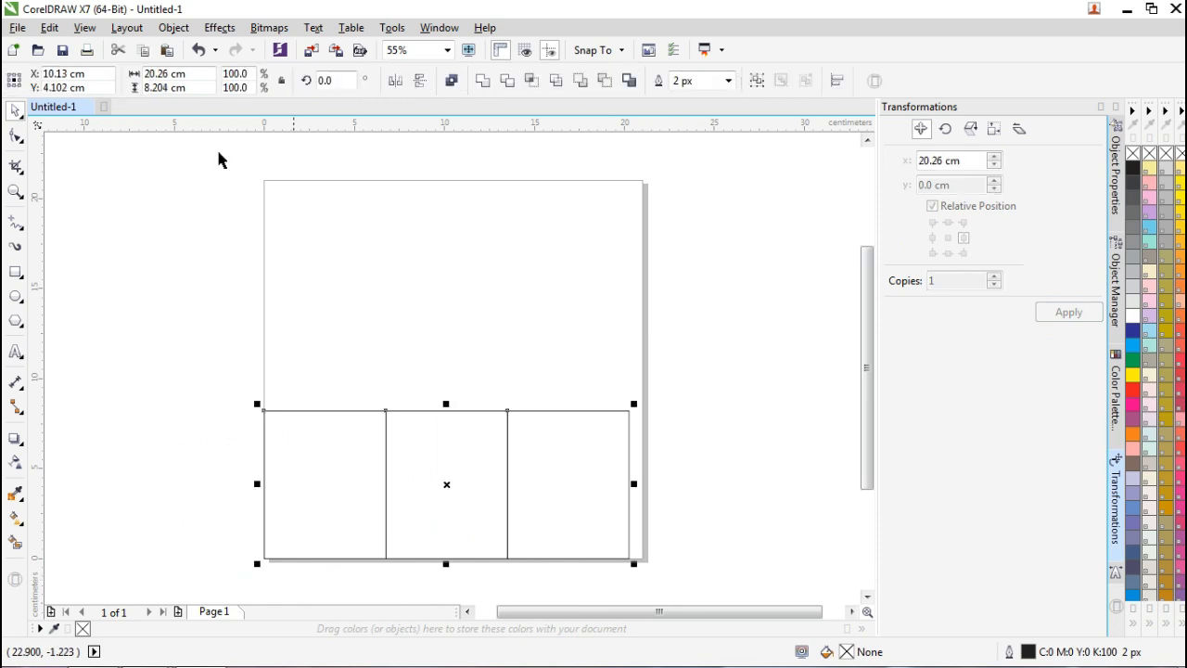
left_click_drag(190, 72, 144, 73)
type("21")
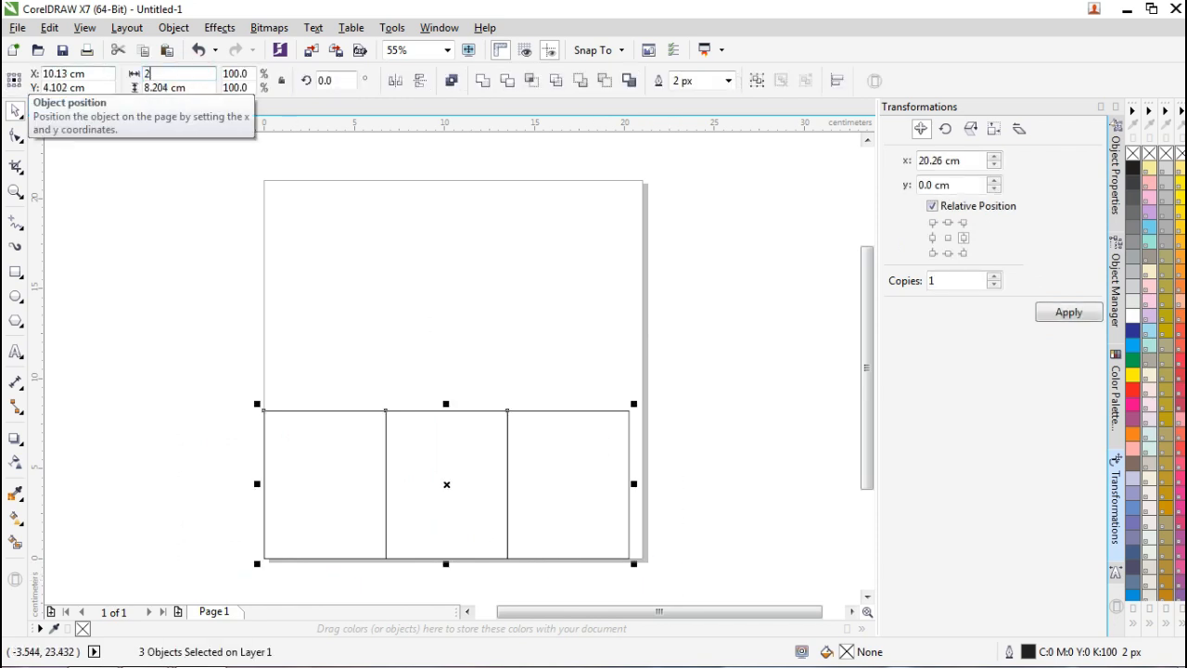
key("Return")
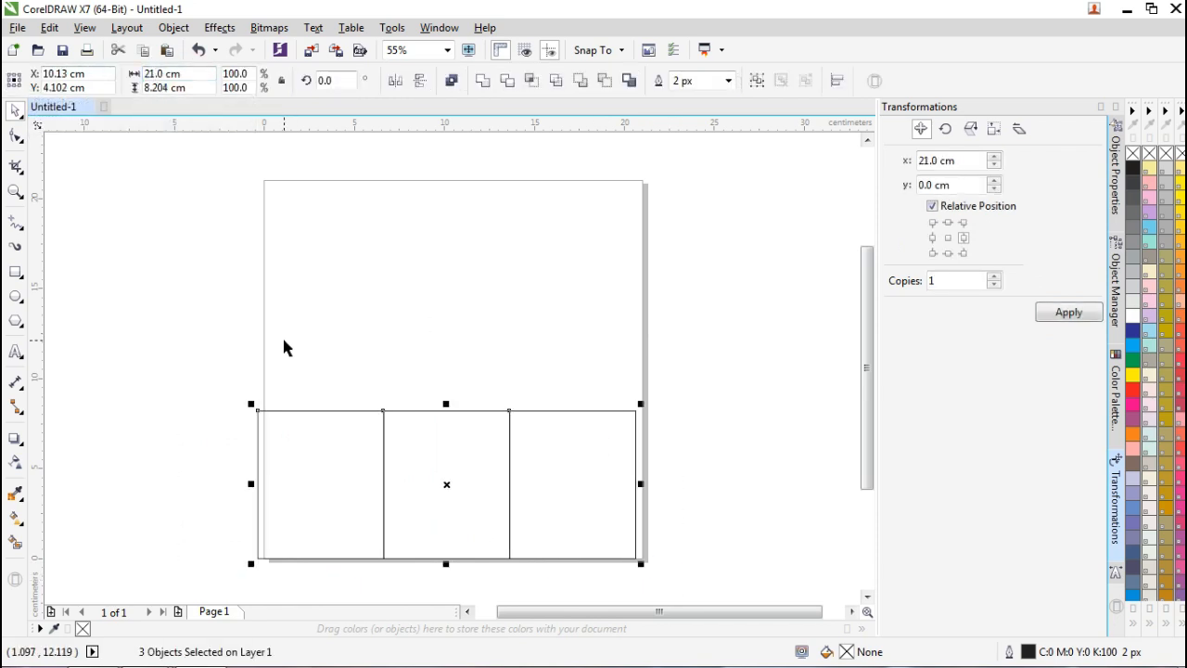
left_click(220, 324)
Add a page-sized rectangle, group the three boxes, and centre and bottom-align them to it.
double_click(15, 272)
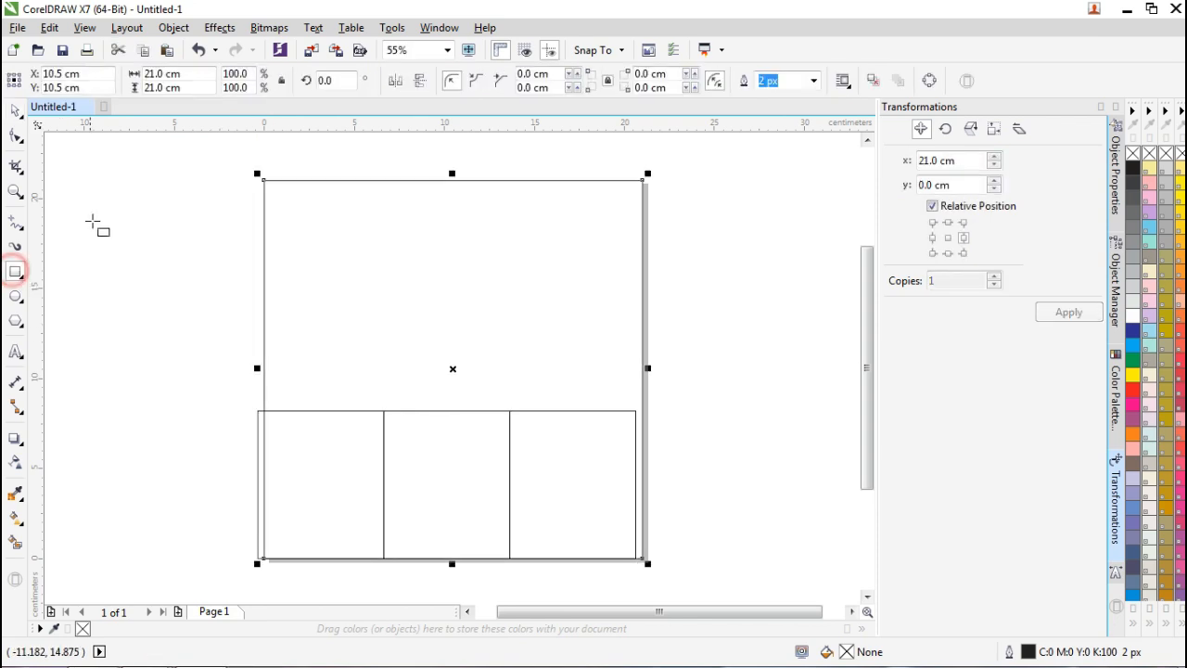
left_click(15, 110)
left_click_drag(176, 378, 737, 573)
key("ctrl+g")
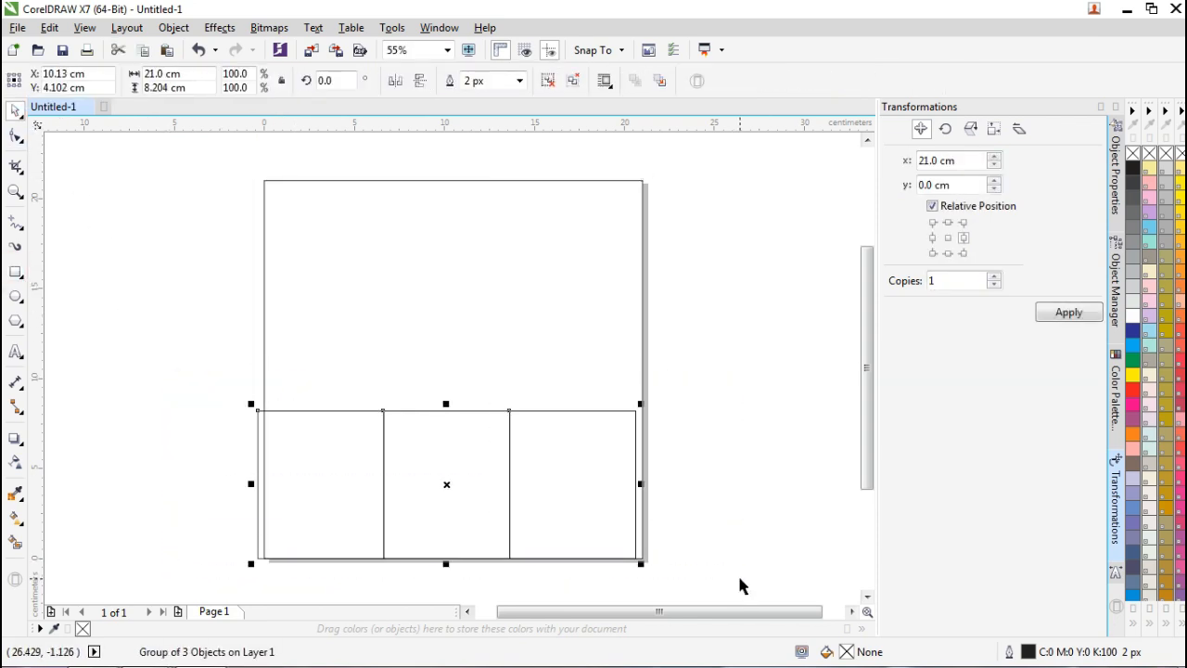
left_click(567, 356, "shift")
key("e")
key("b")
left_click(731, 371)
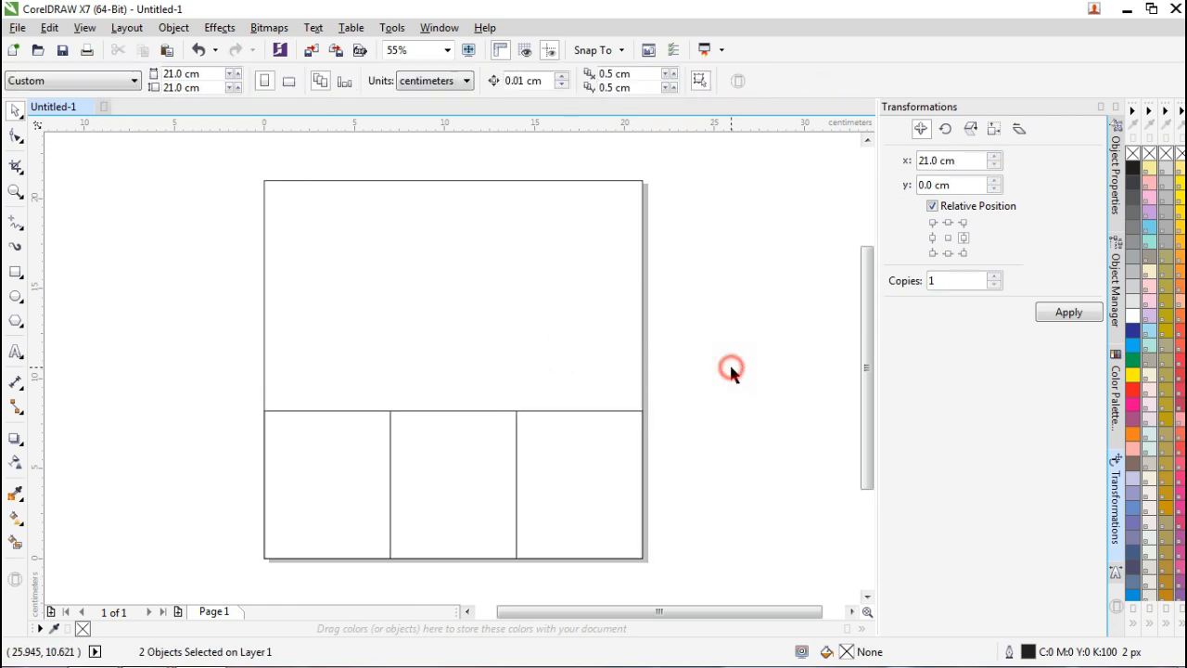
Ungroup the boxes and raise the large rectangle's bottom edge to meet the box row.
left_click(203, 356)
left_click(408, 429)
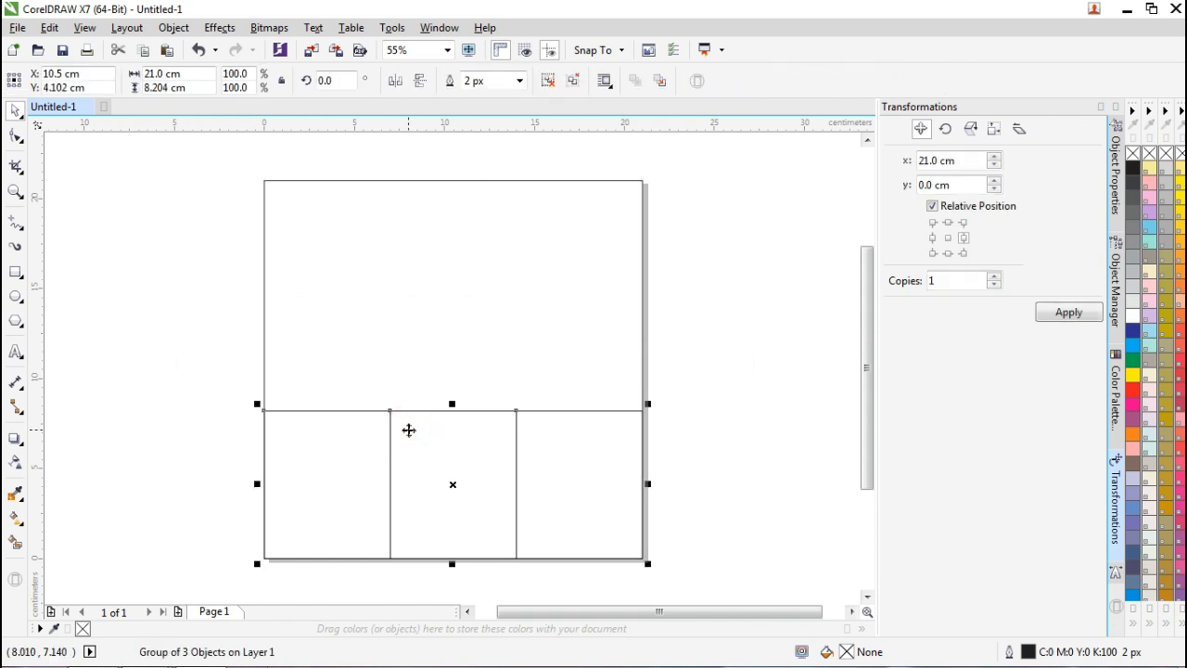
key("ctrl+u")
left_click(237, 339)
left_click(296, 296)
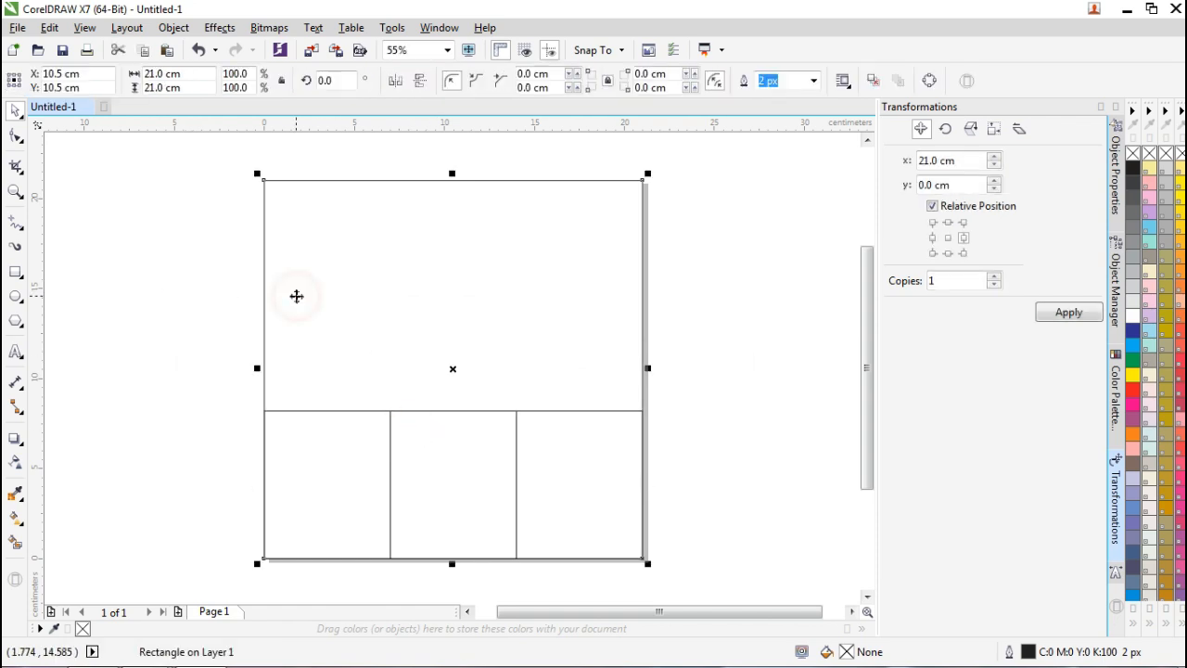
left_click_drag(451, 560, 459, 416)
left_click(714, 417)
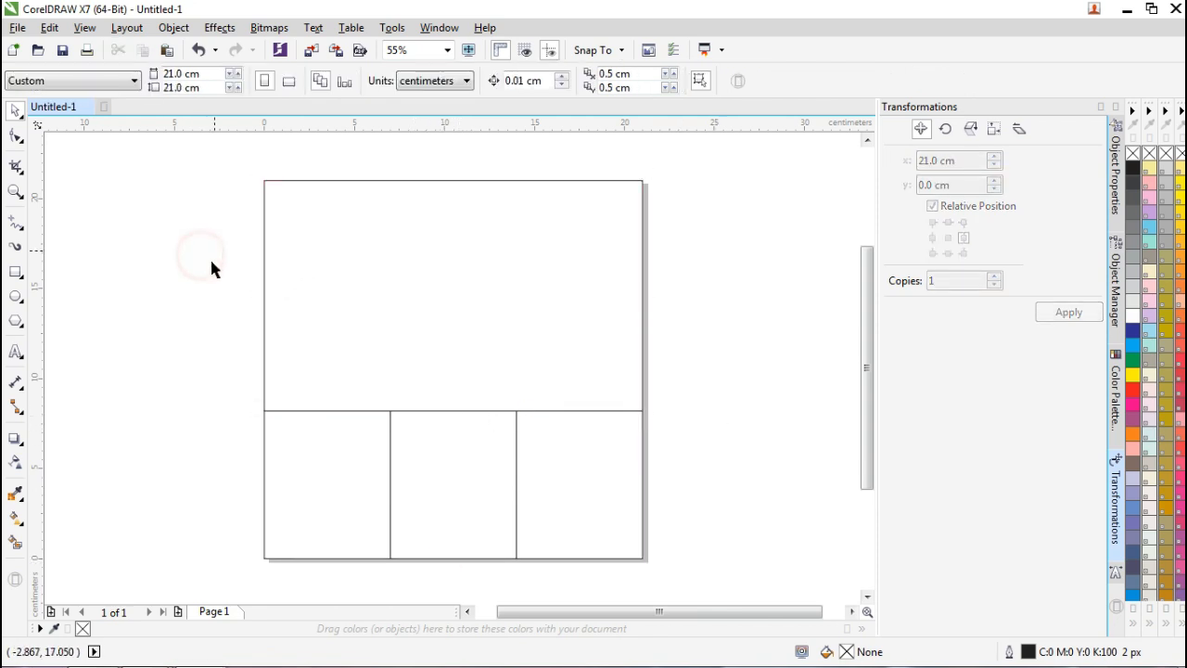
Place a copy of the top rectangle 21 cm to the left of the page.
mouse_move(213, 653)
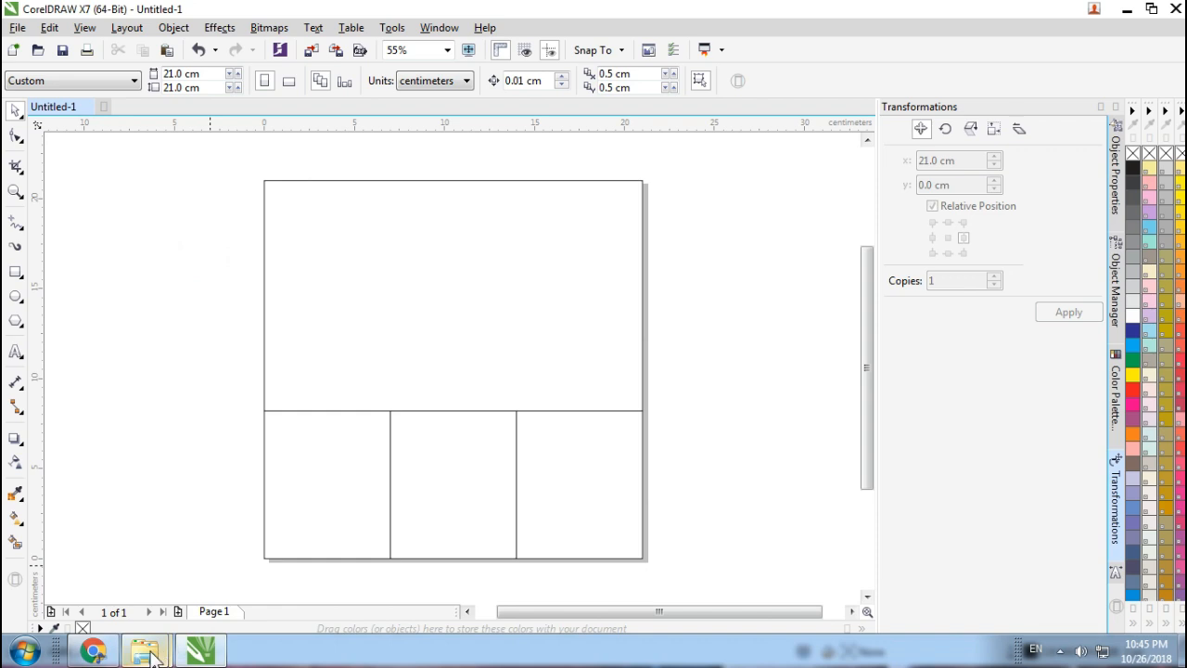
mouse_move(158, 649)
left_click(320, 337)
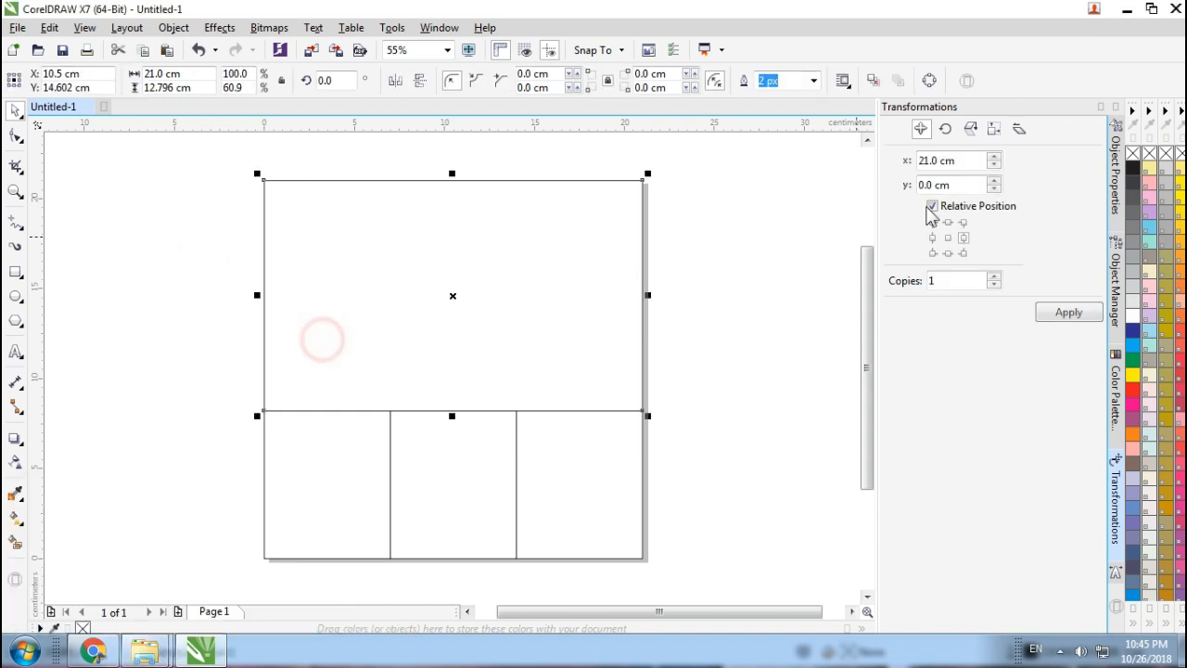
left_click(933, 237)
left_click(1060, 312)
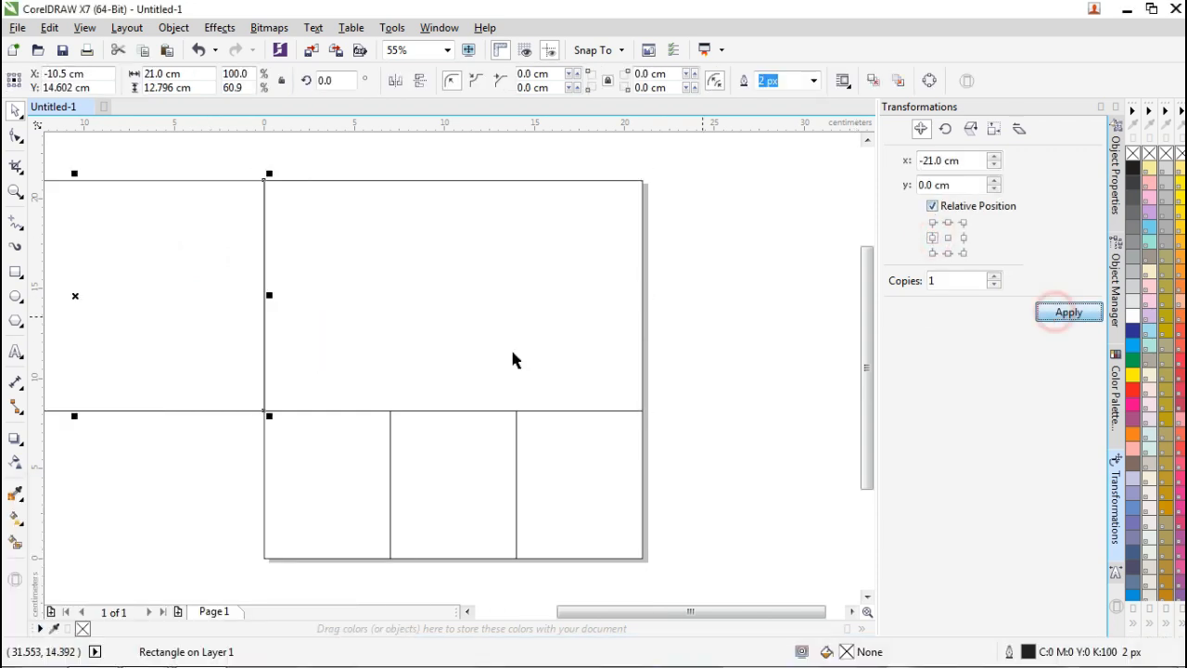
left_click(469, 612)
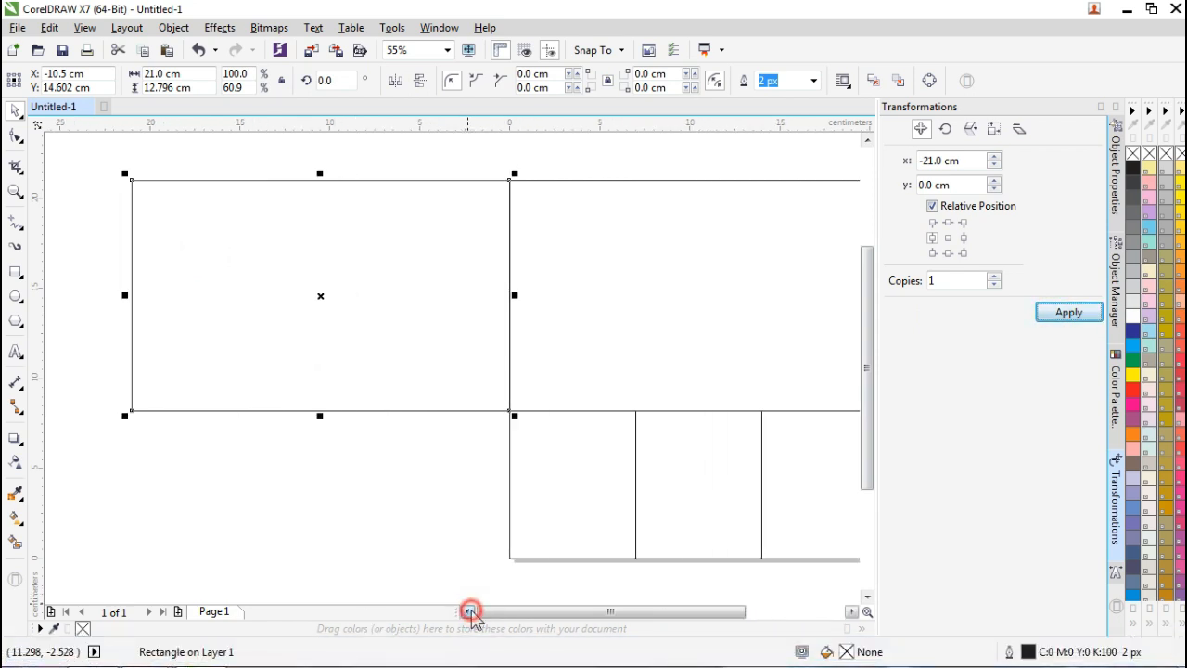
left_click(410, 529)
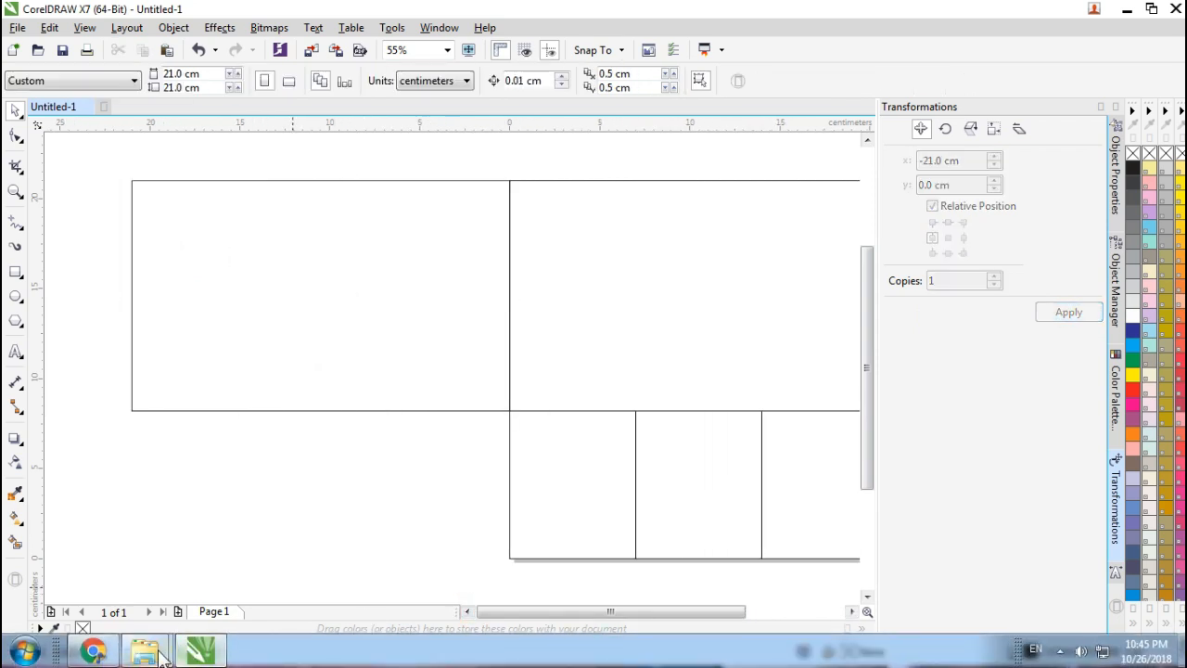
In the template folder, preview the sale template JPG and select the 13696 [Converted] artwork file.
mouse_move(144, 649)
left_click(93, 557)
left_click(477, 297)
left_click(603, 178)
left_click(1173, 15)
left_click(769, 339)
left_click(421, 181)
Import the 13696 sale artwork, ungroup it, and position it just above the panel layout.
left_click_drag(413, 150, 102, 349)
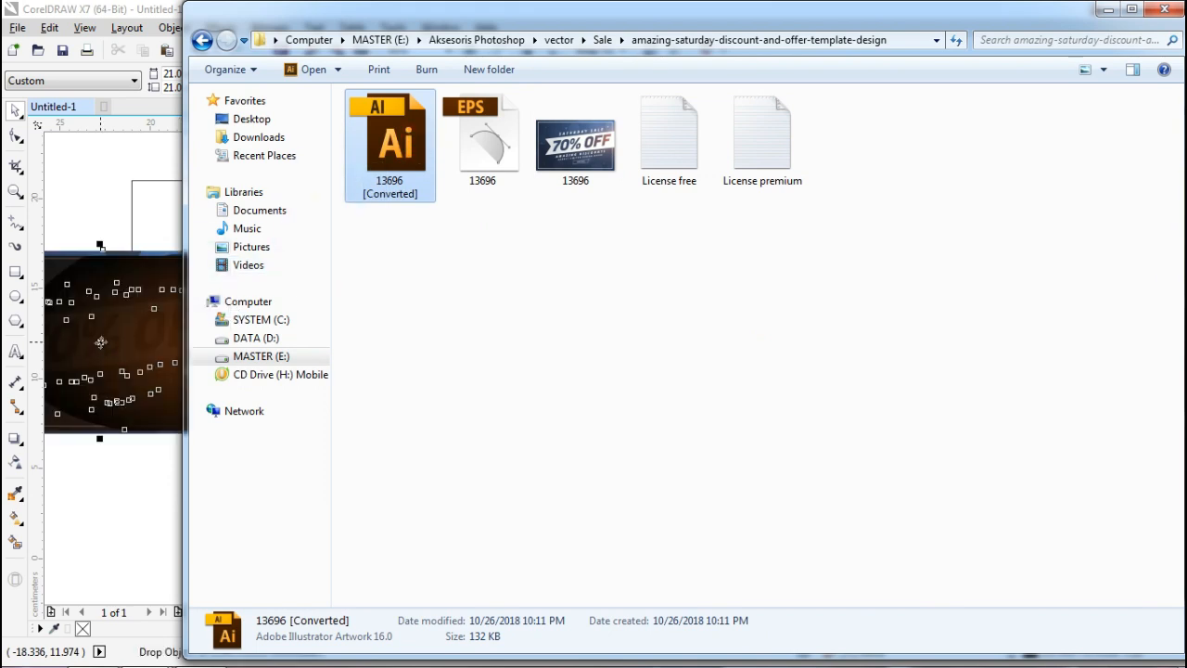
left_click(1108, 9)
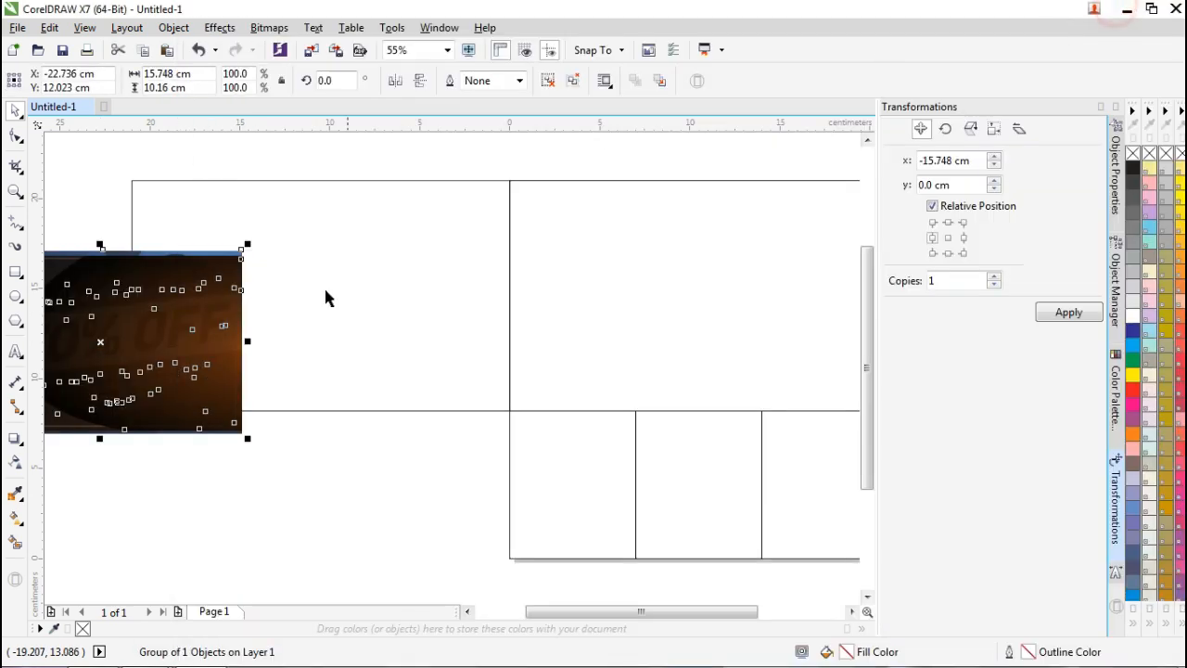
left_click_drag(291, 323, 352, 459)
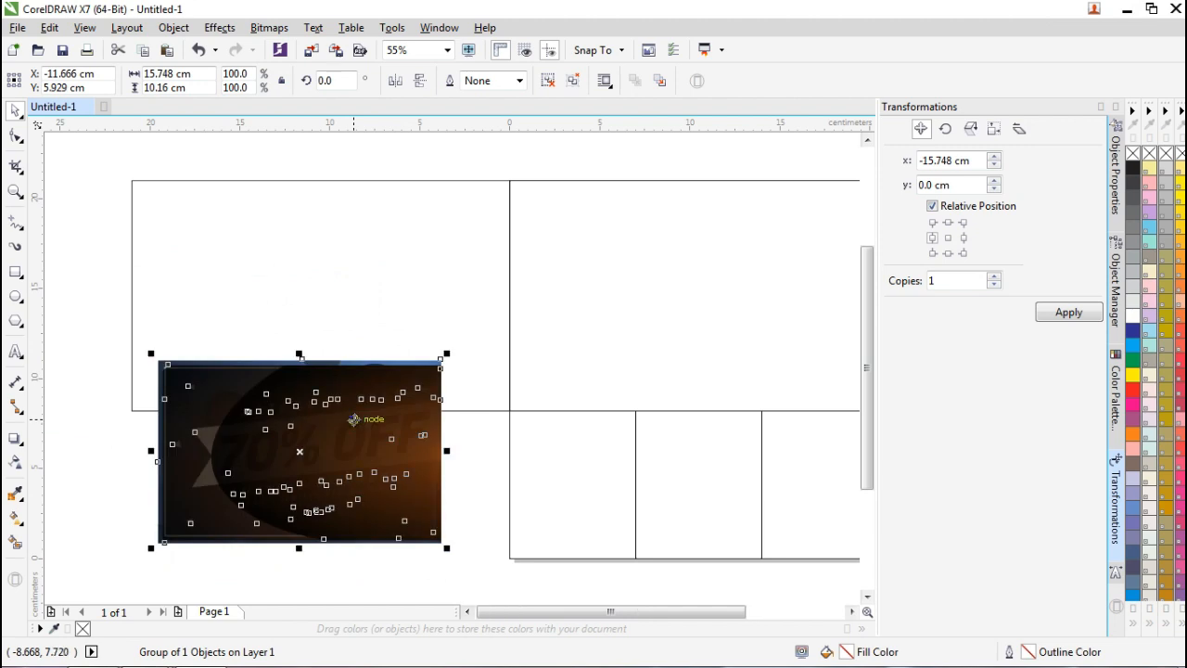
scroll(369, 469, "down", 2)
right_click(356, 453)
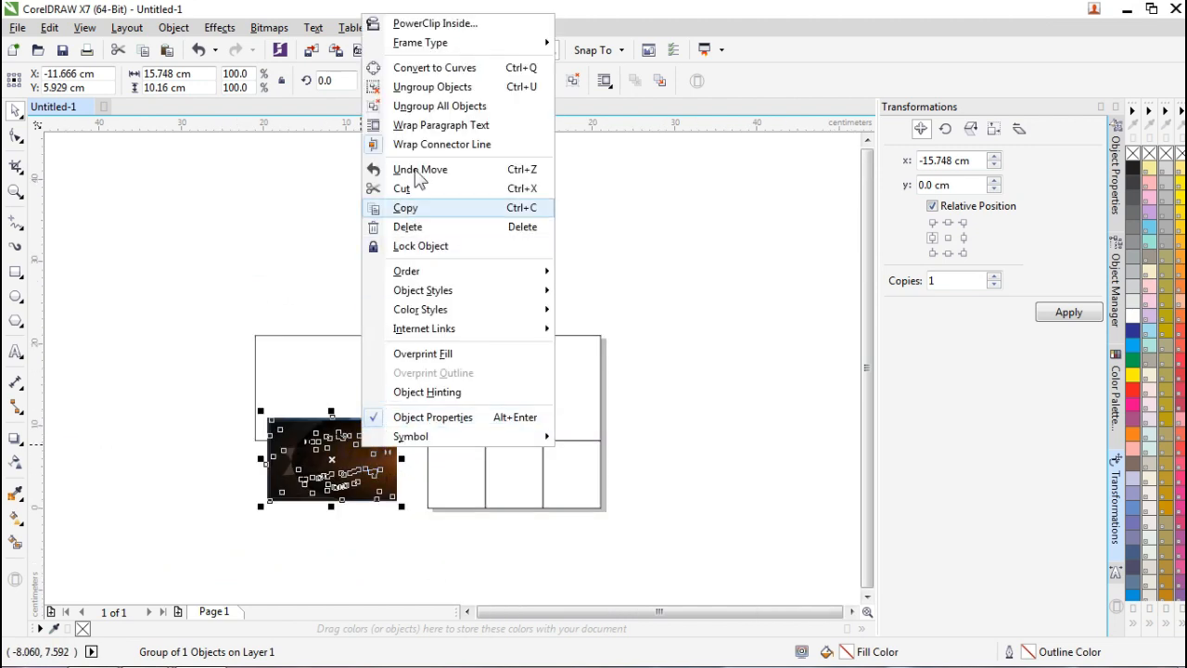
left_click(433, 89)
left_click(359, 286)
left_click(339, 455)
left_click_drag(339, 454, 329, 525)
Ungroup the artwork again, delete the dark brown image, and select the blue banner.
right_click(326, 529)
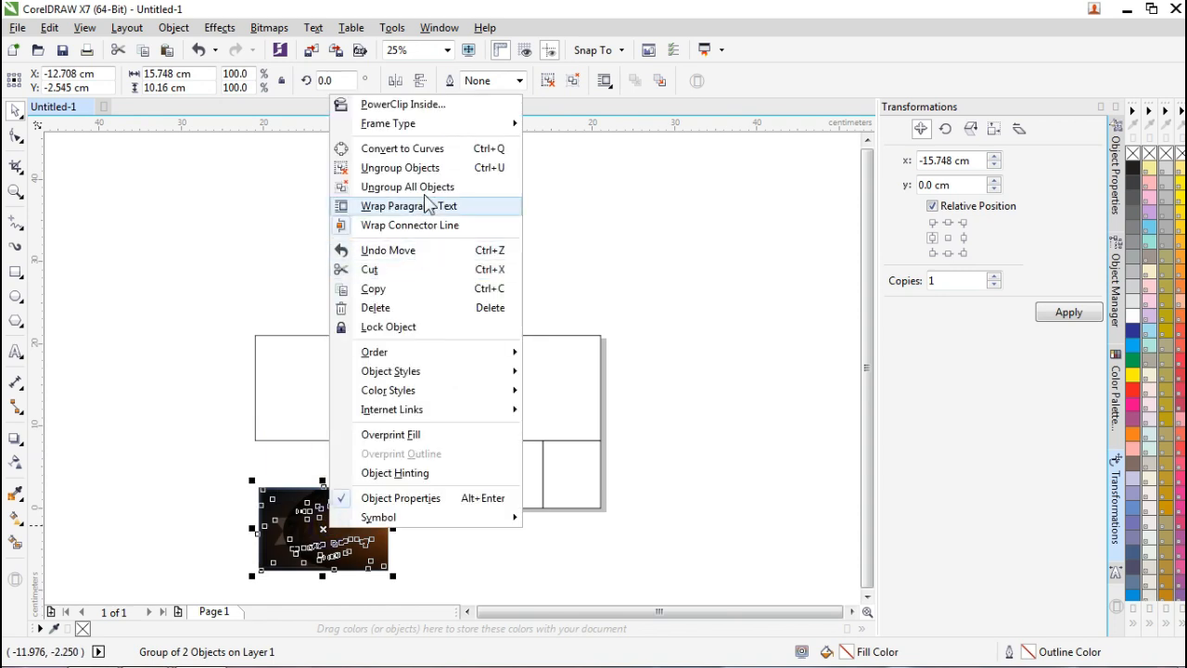
left_click(427, 167)
left_click(339, 288)
left_click(326, 526)
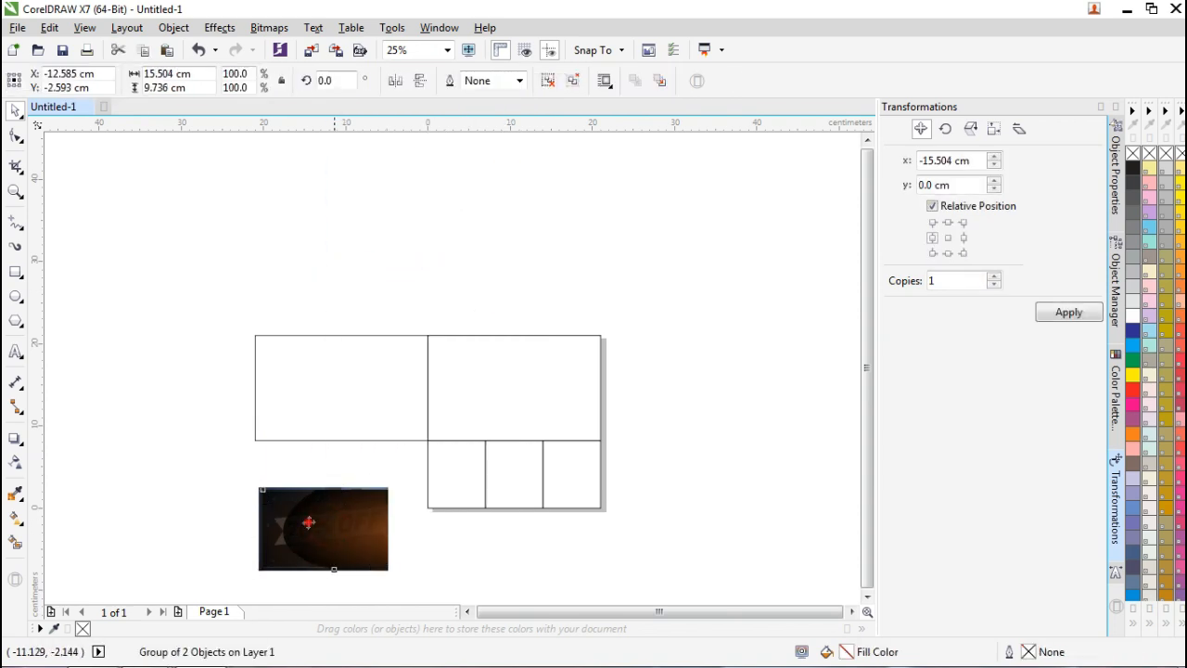
left_click_drag(307, 516, 202, 355)
key("Delete")
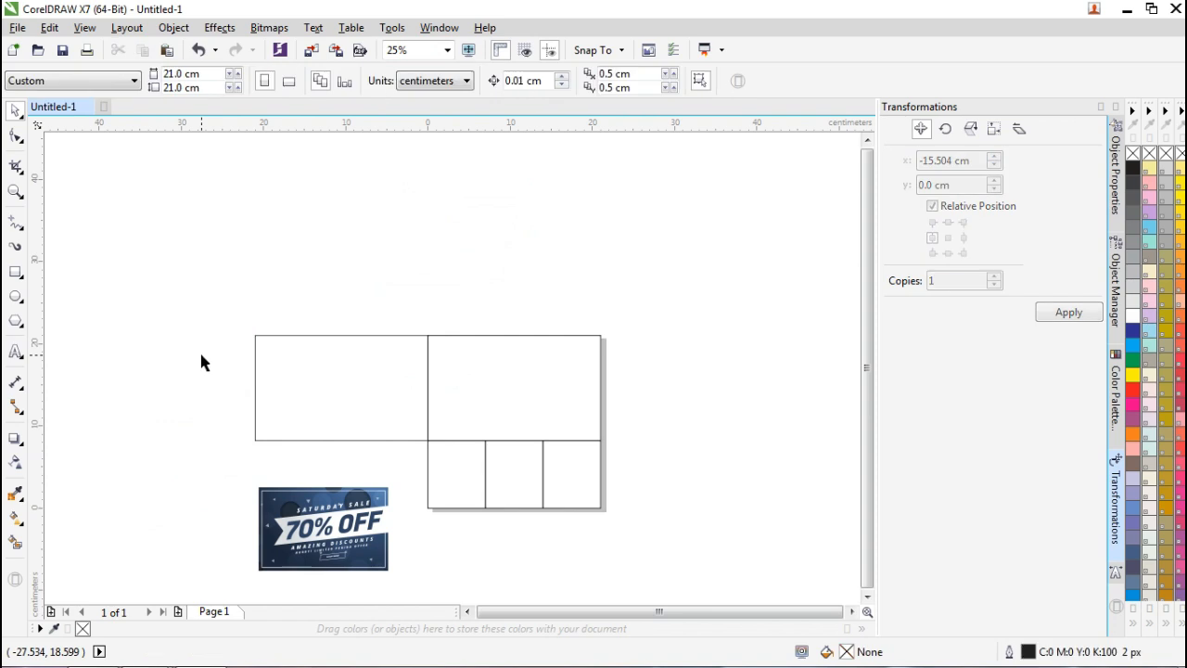
left_click_drag(230, 467, 391, 586)
Move the banner above the frames and scale it to 21 cm wide.
left_click_drag(350, 506, 548, 238)
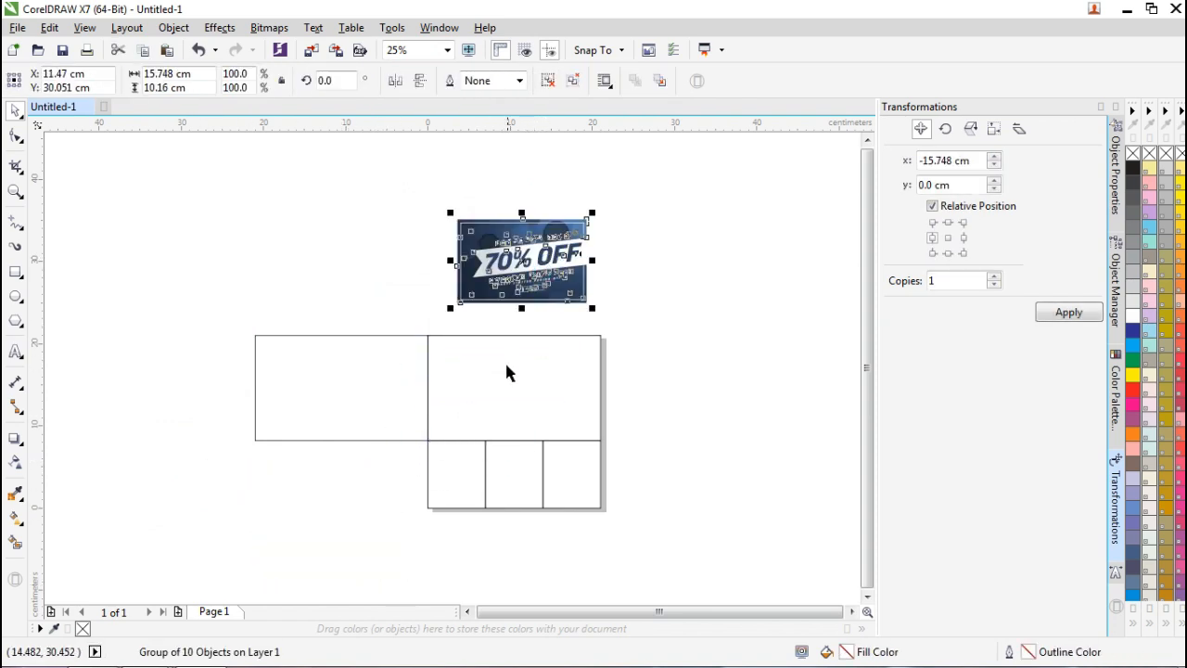
left_click(505, 374)
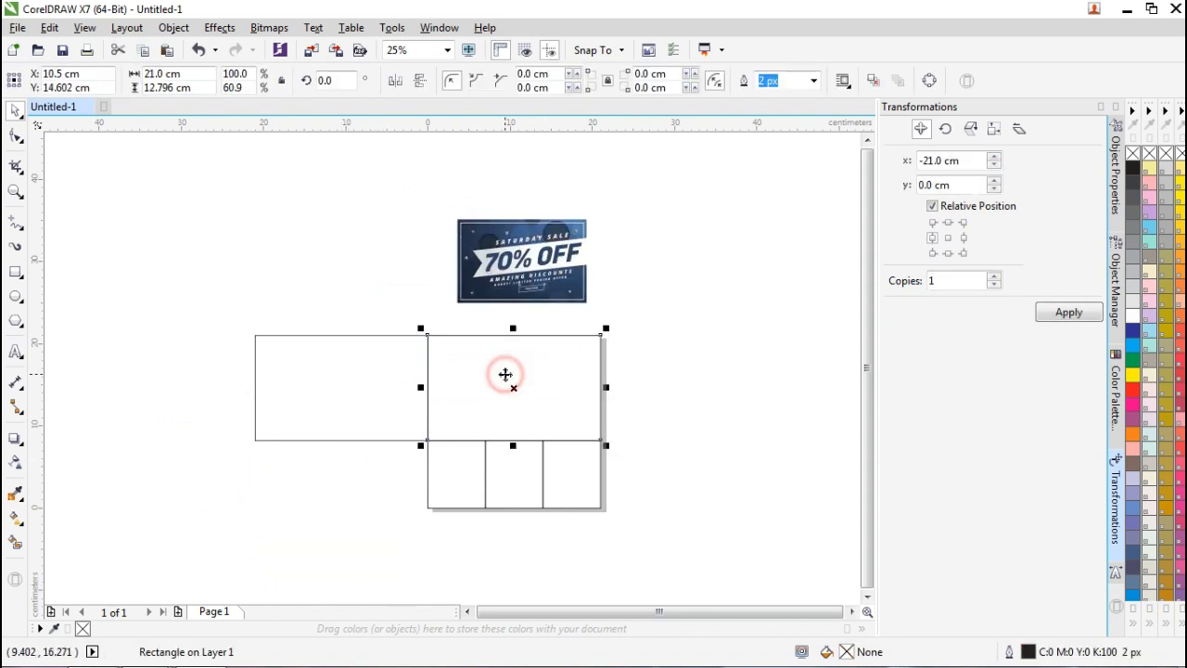
left_click(198, 88)
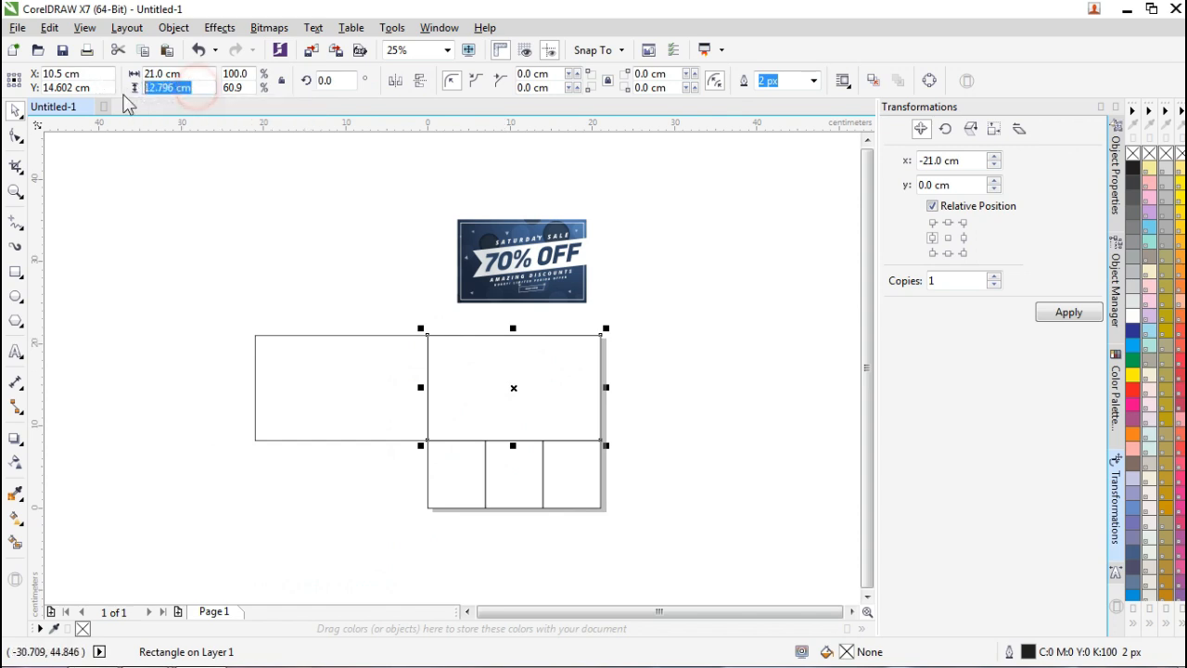
left_click(501, 229)
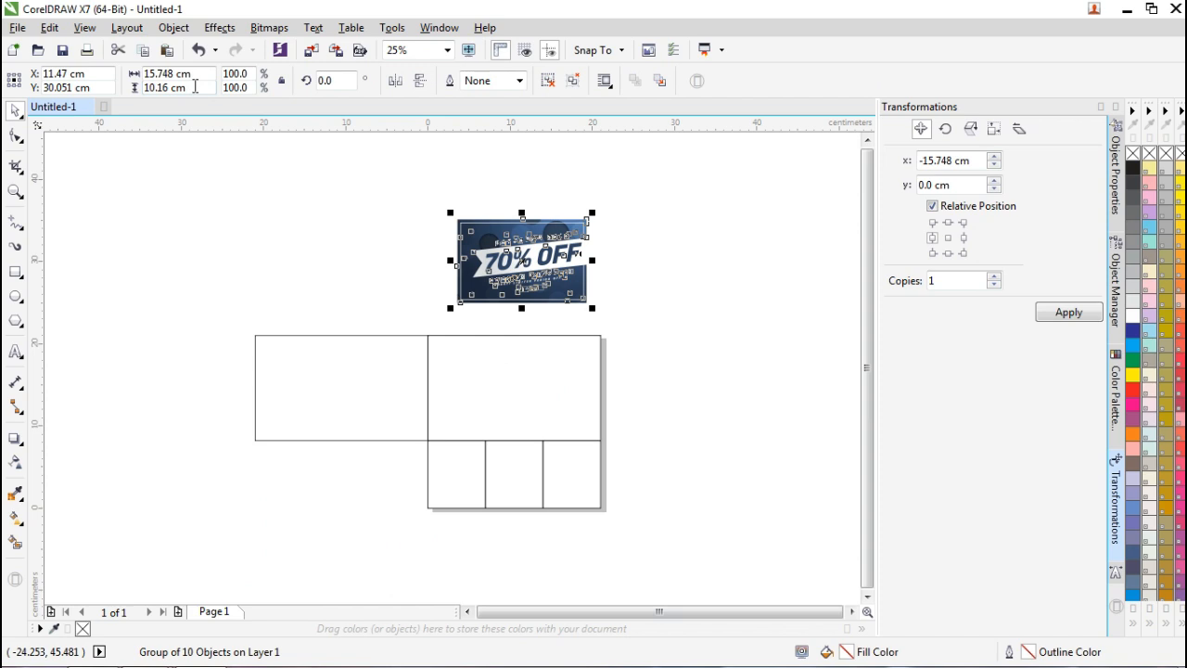
left_click(195, 75)
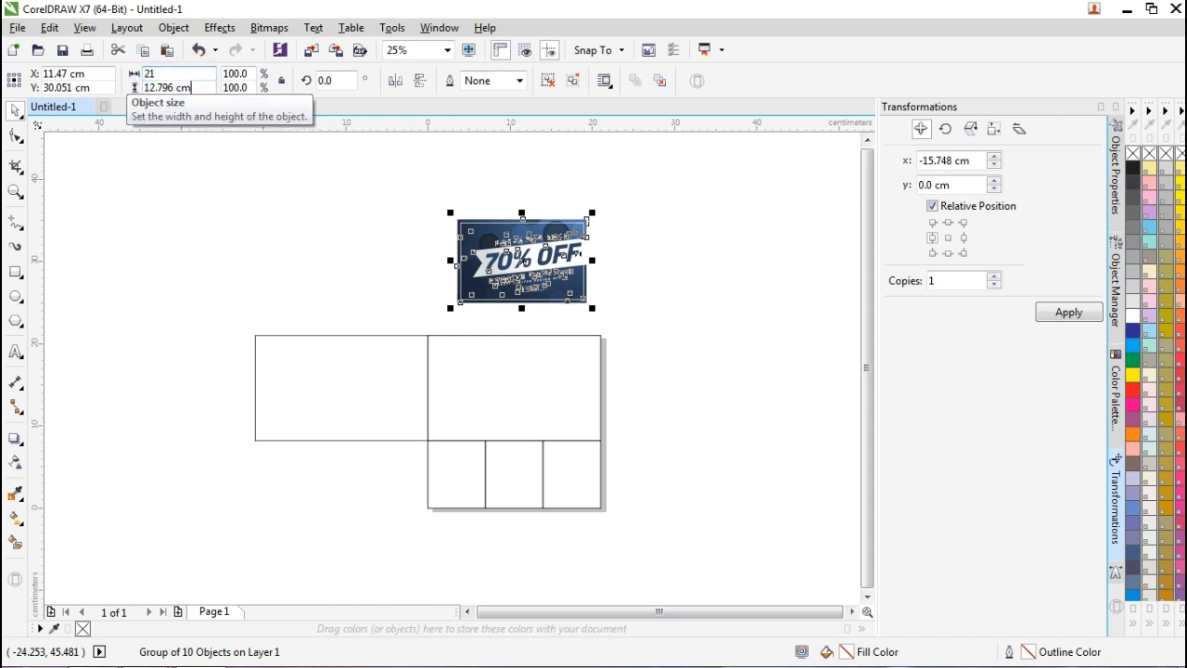
type("21")
key("Return")
left_click(684, 283)
left_click(554, 254)
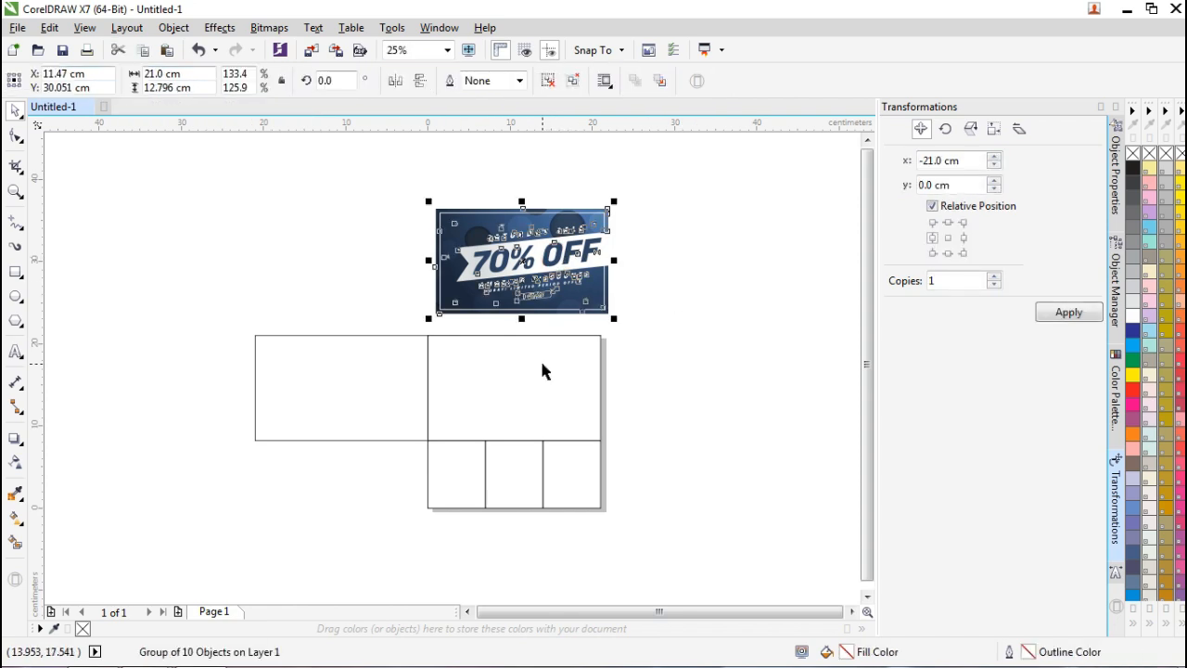
Delete an unneeded empty rectangle, then centre the banner on the top frame and left-align it with the boxes.
scroll(544, 371, "up", 1)
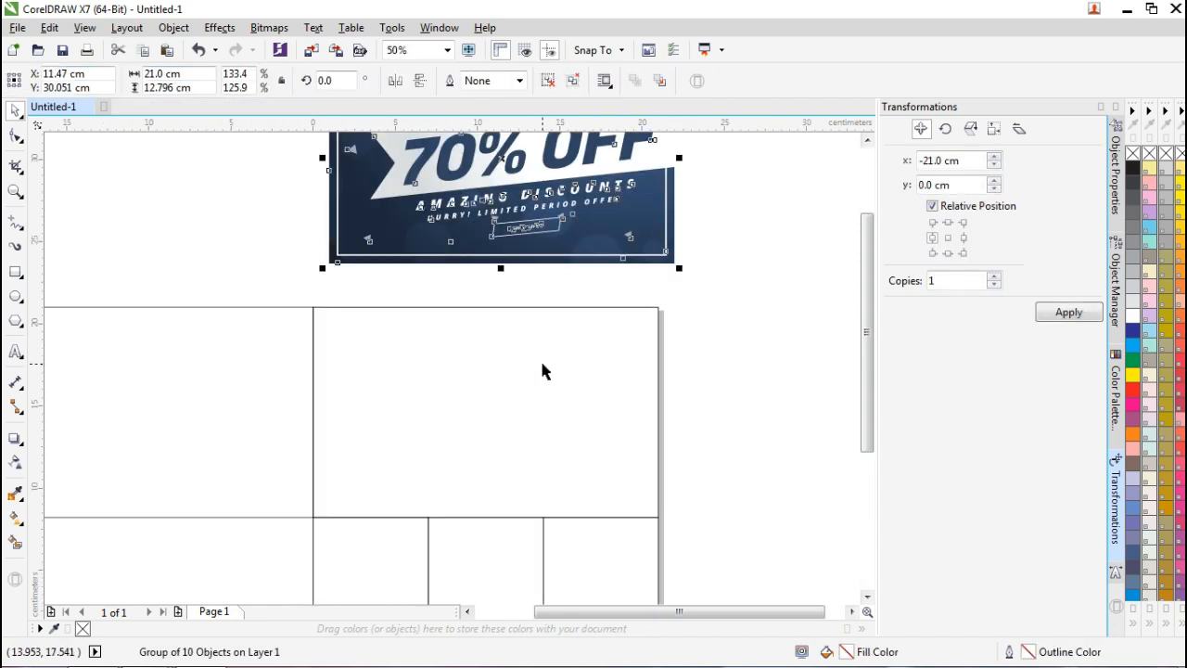
left_click(542, 363)
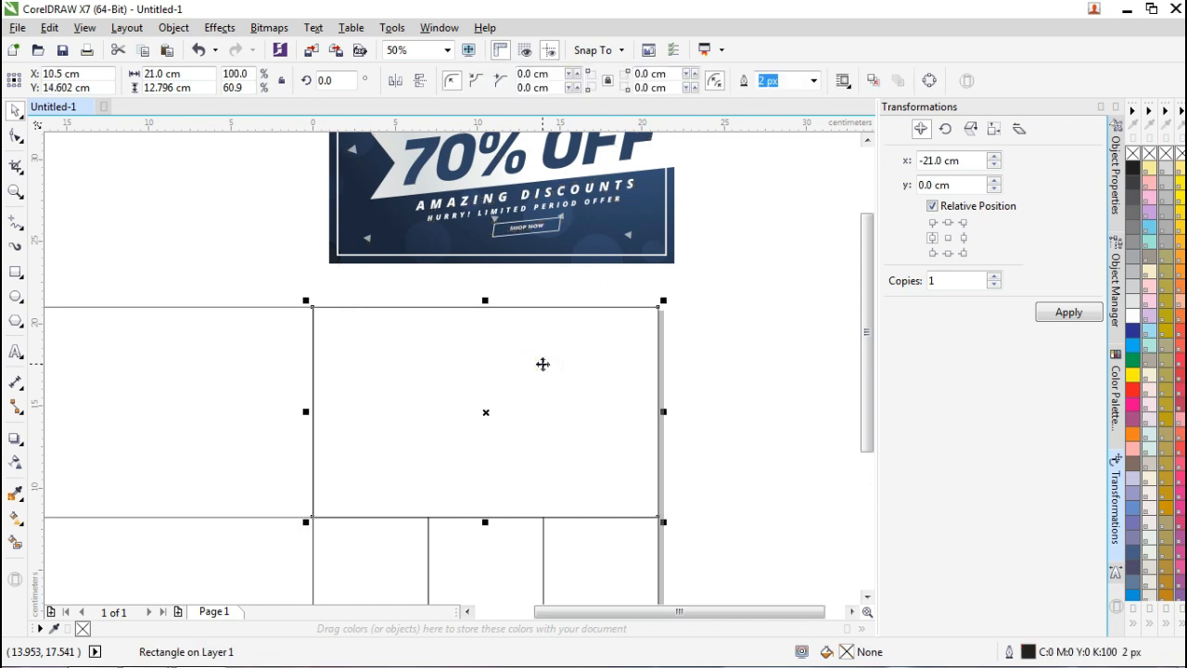
key("Delete")
left_click(390, 243)
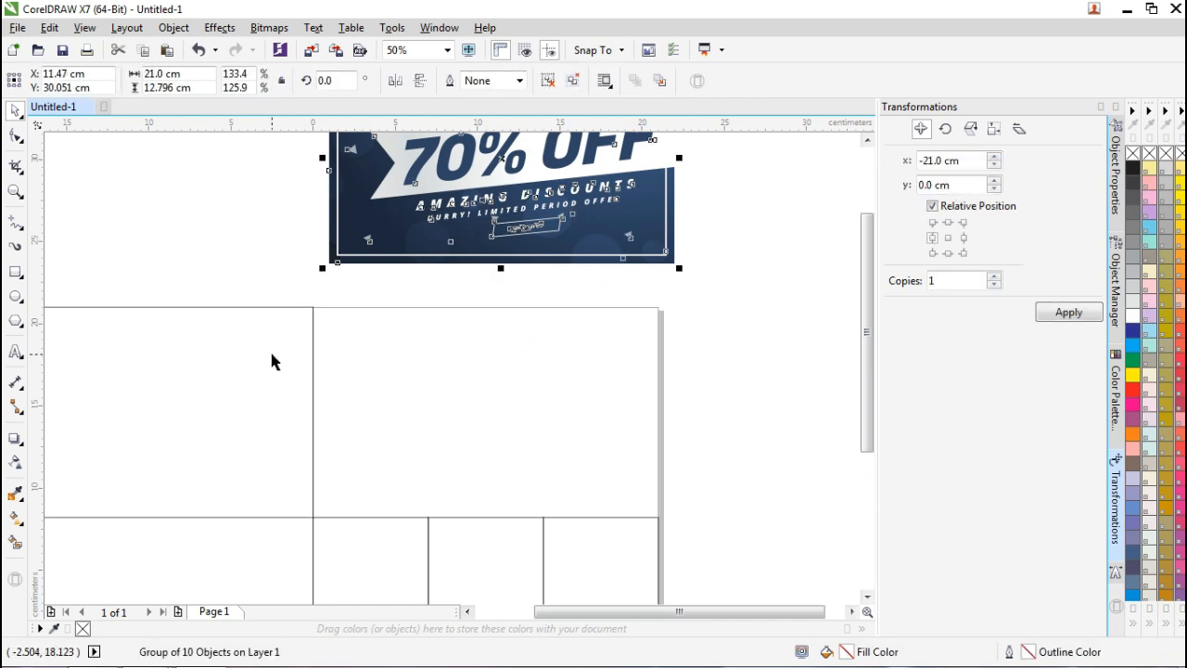
left_click(272, 354, "shift")
key("e")
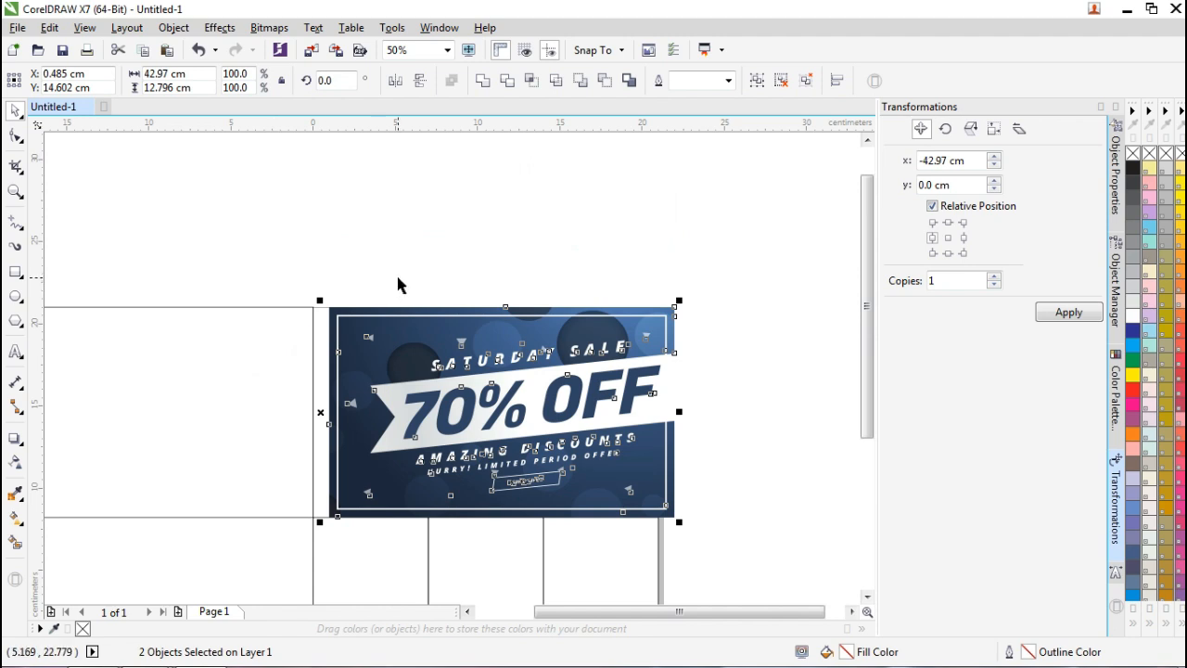
left_click(369, 576)
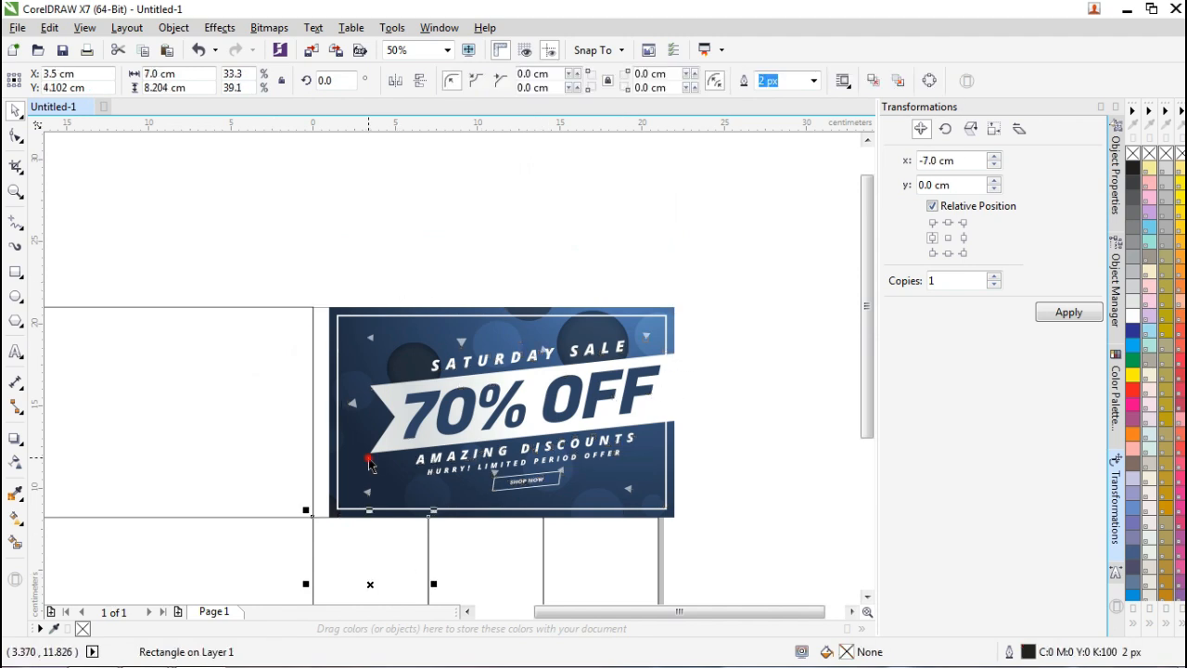
left_click(402, 425)
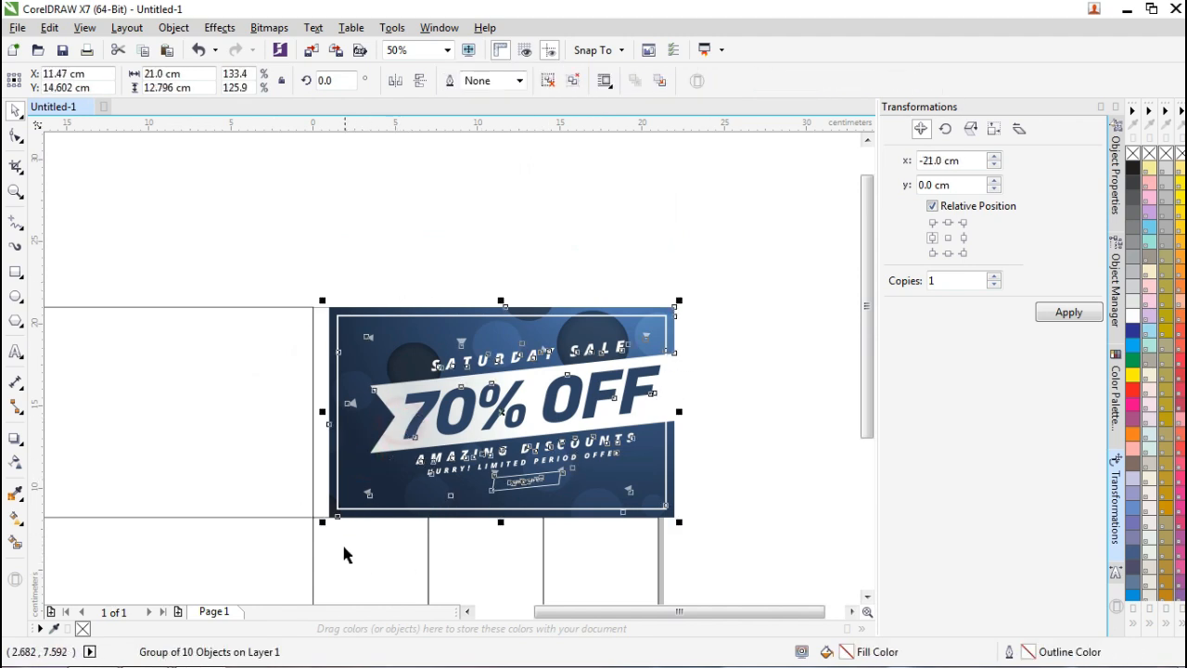
left_click(343, 548, "shift")
key("l")
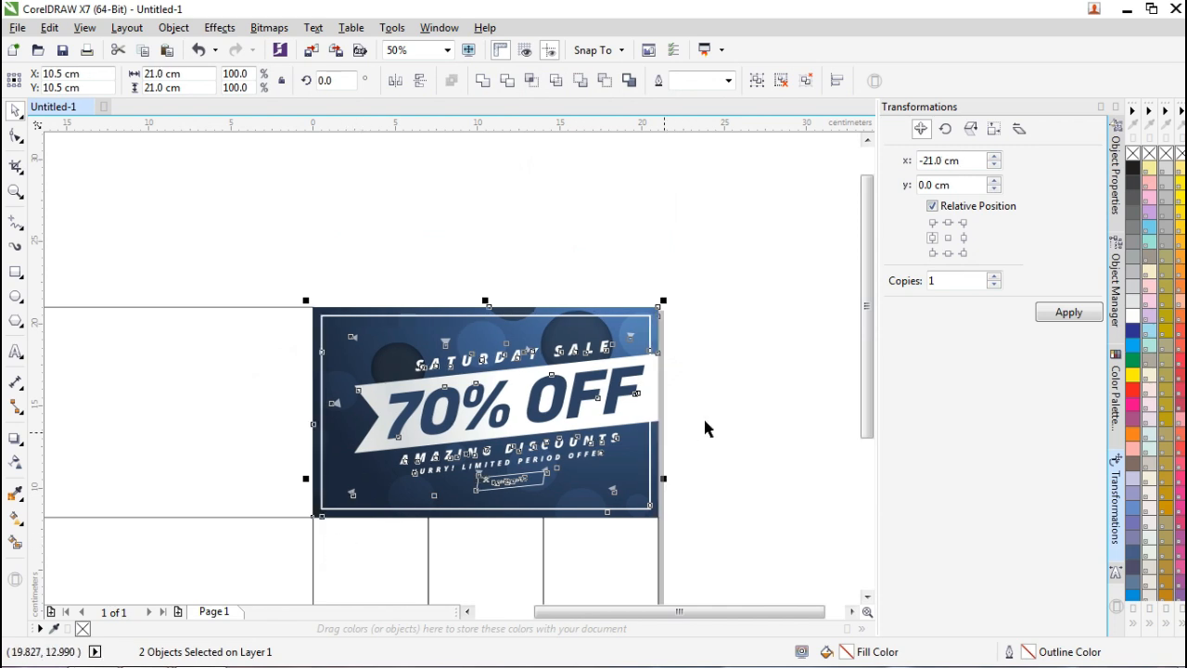
left_click(714, 420)
Delete the large empty rectangle left of the banner and ungroup the banner's objects.
left_click_drag(863, 379, 863, 431)
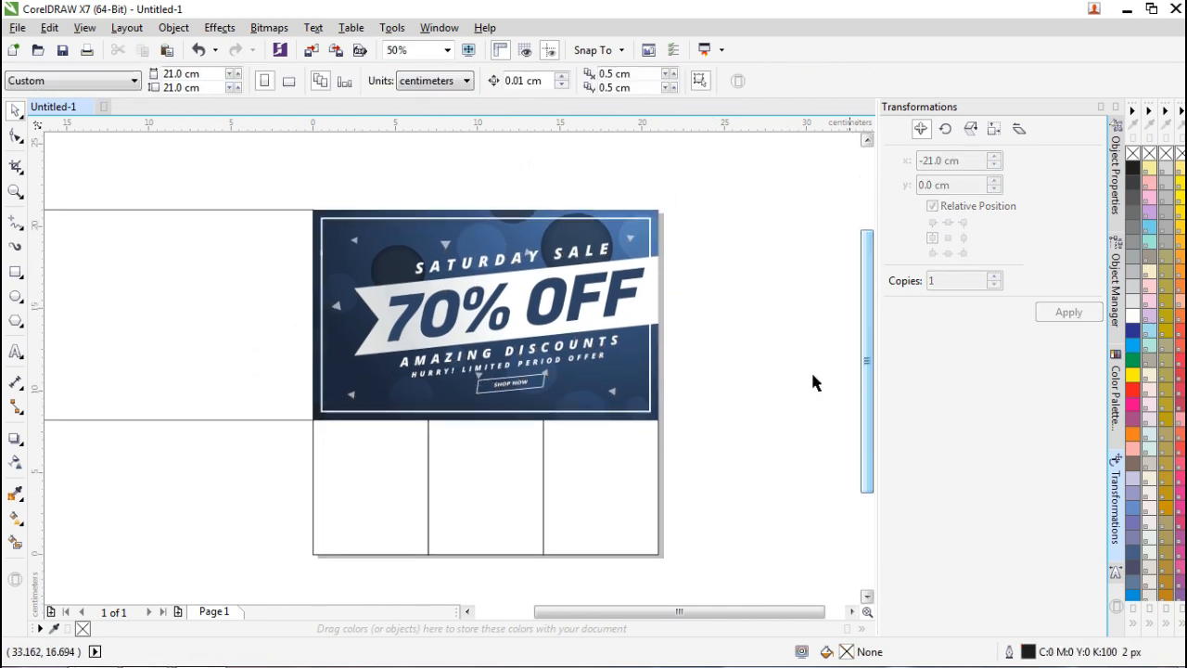
left_click(295, 348)
key("Delete")
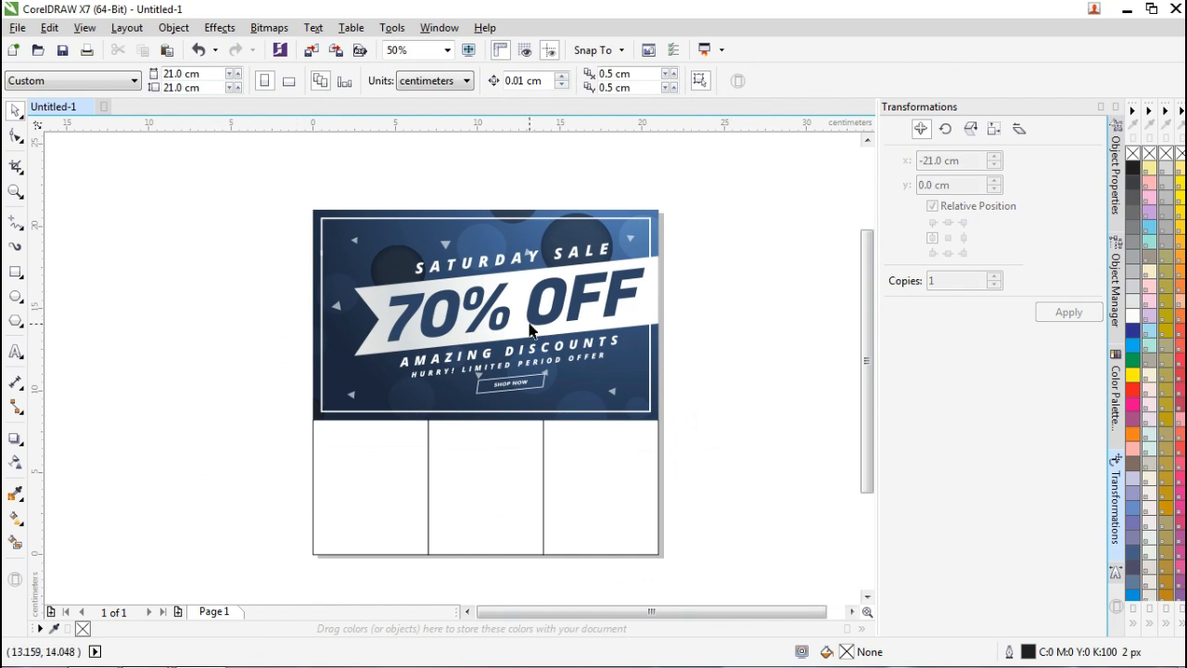
left_click(521, 266)
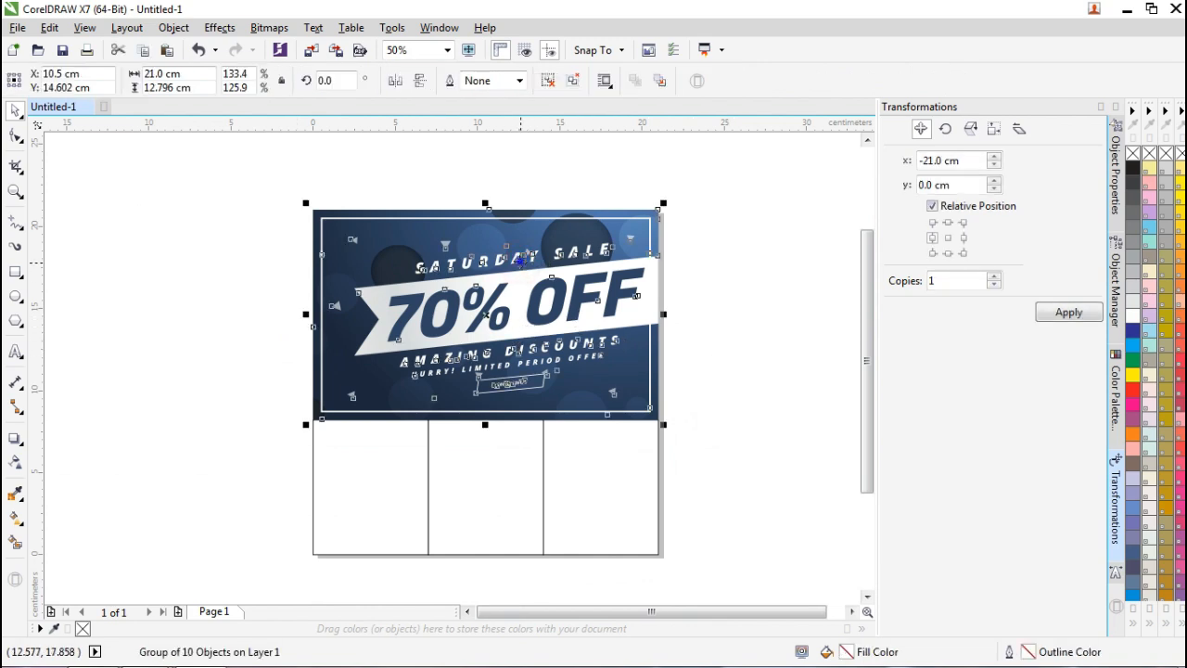
right_click(515, 255)
left_click(594, 306)
Move the SATURDAY SALE heading higher on the banner.
left_click(714, 278)
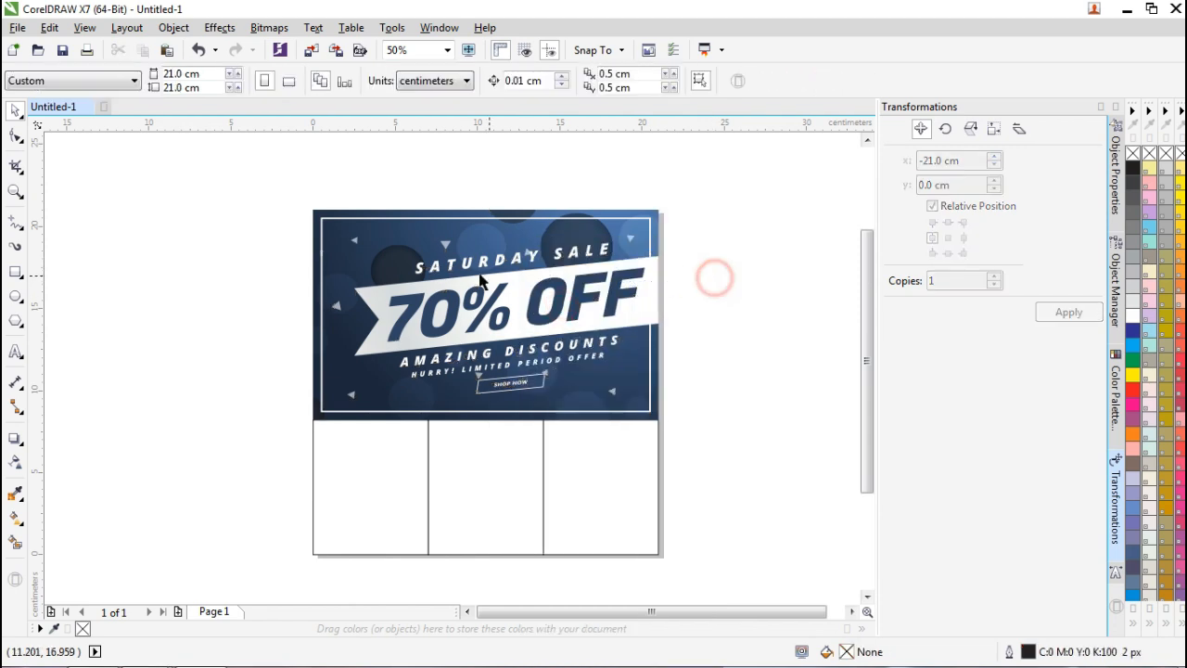
left_click(486, 268)
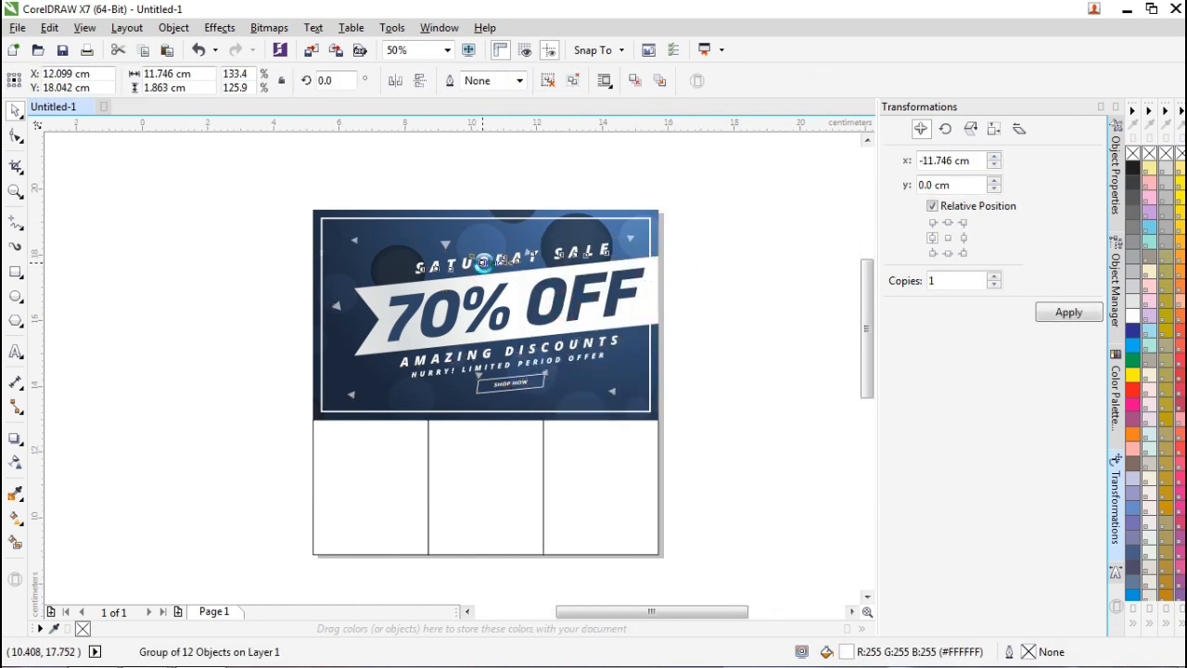
scroll(484, 265, "up", 1)
left_click_drag(483, 262, 489, 209)
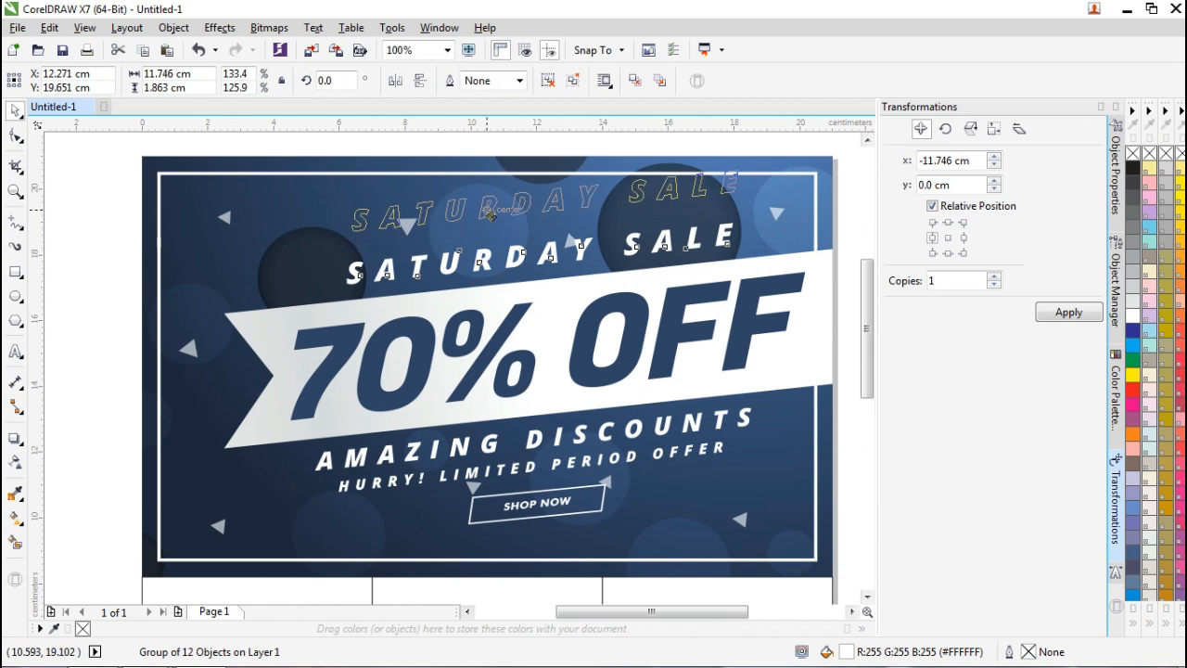
Add the text 'PROMO UNDANGAN MURAH' and place it under SATURDAY SALE.
left_click(16, 353)
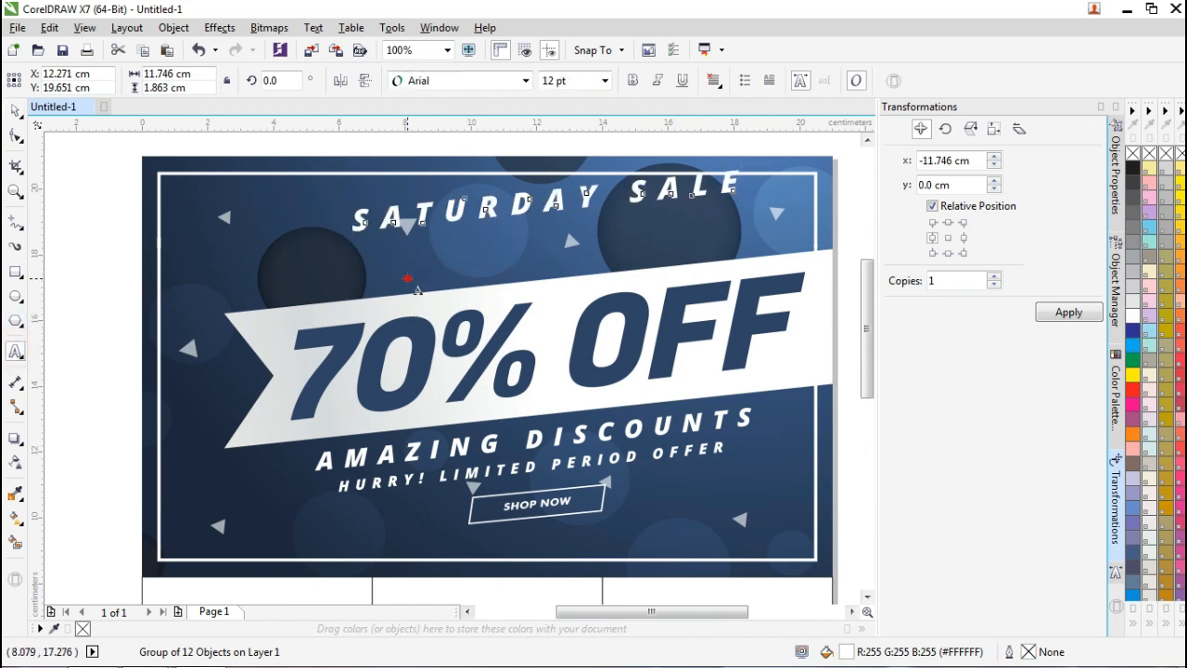
left_click(409, 275)
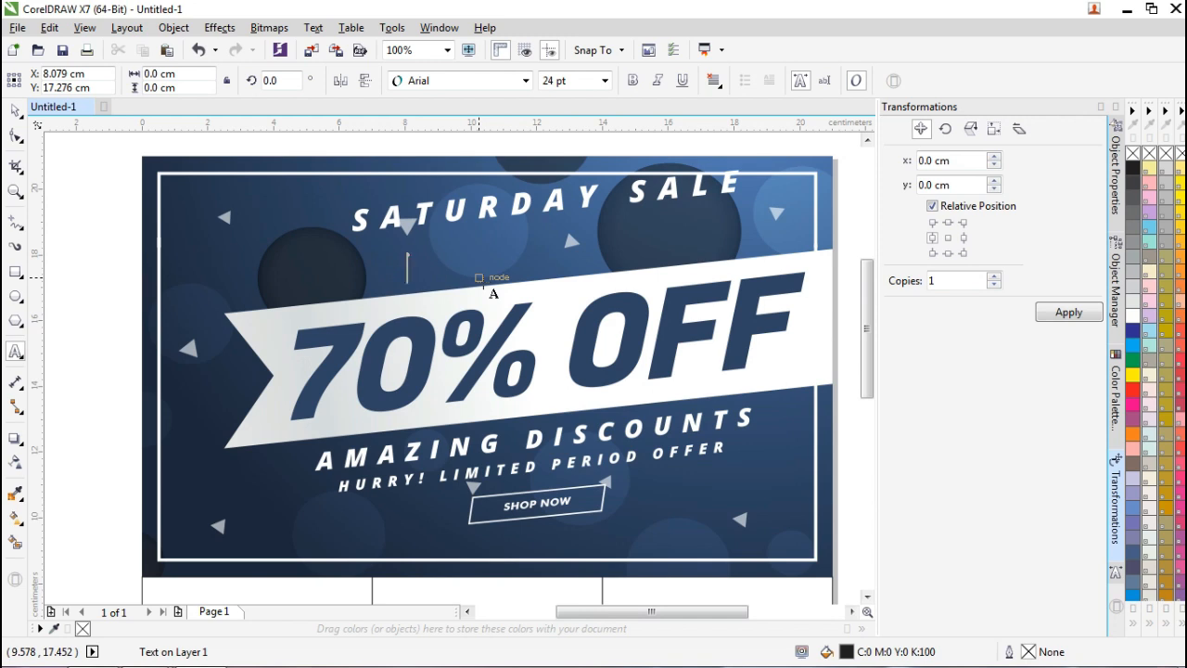
type("UNDANGAN MURAH")
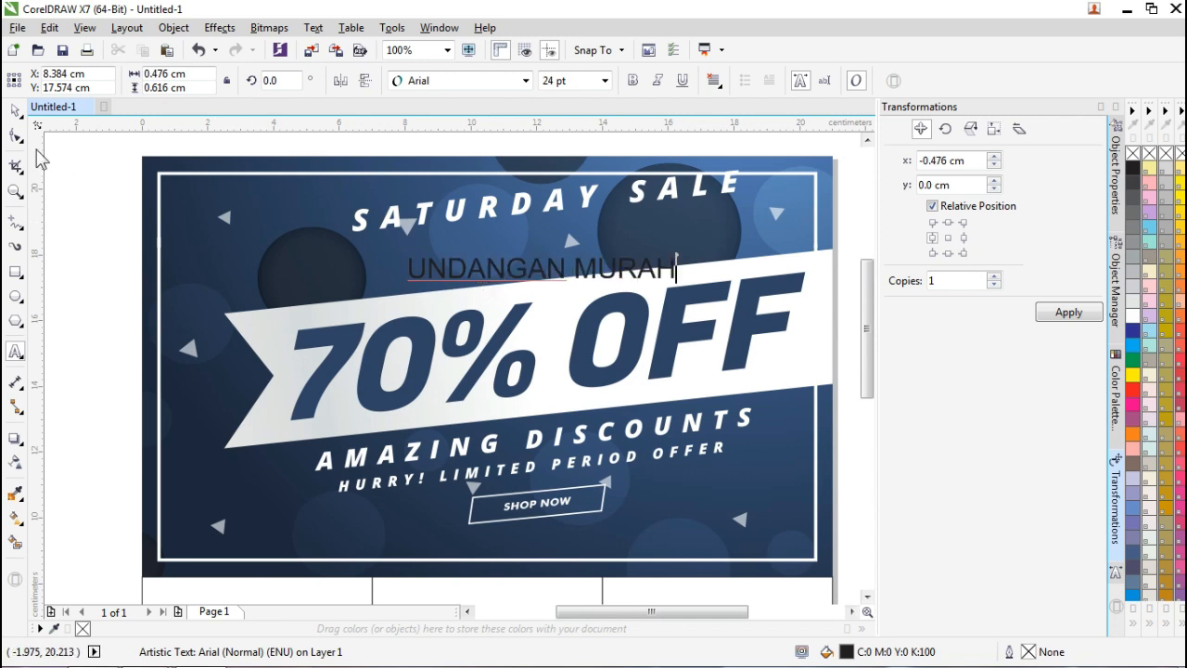
left_click(15, 110)
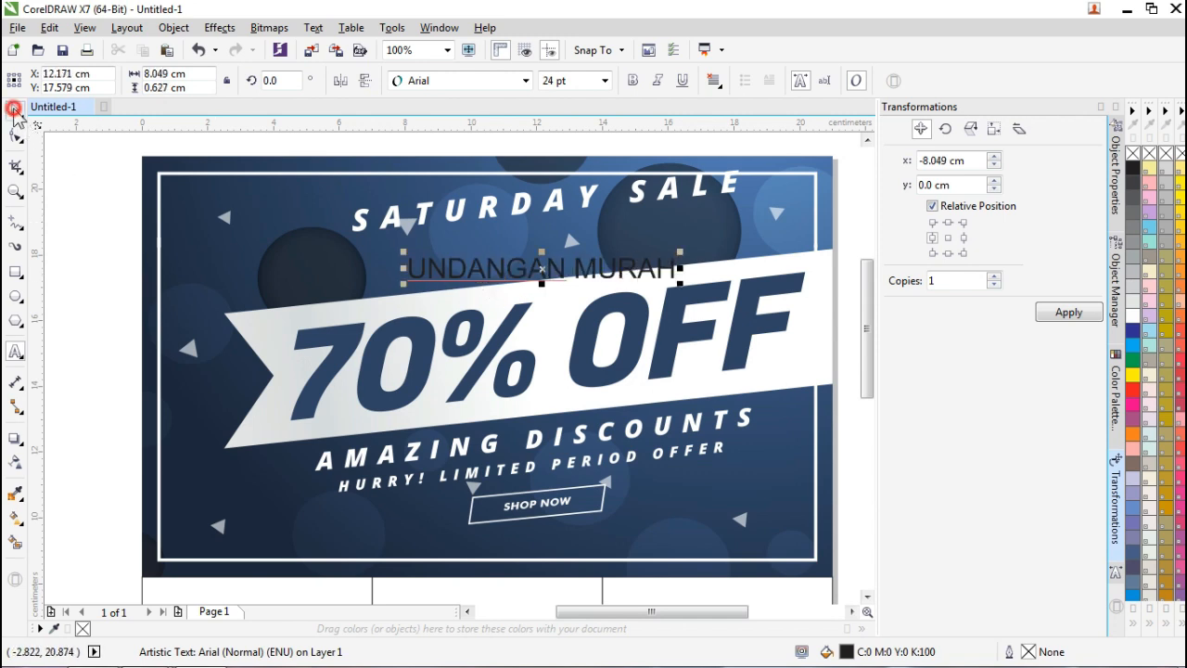
left_click_drag(640, 614, 692, 618)
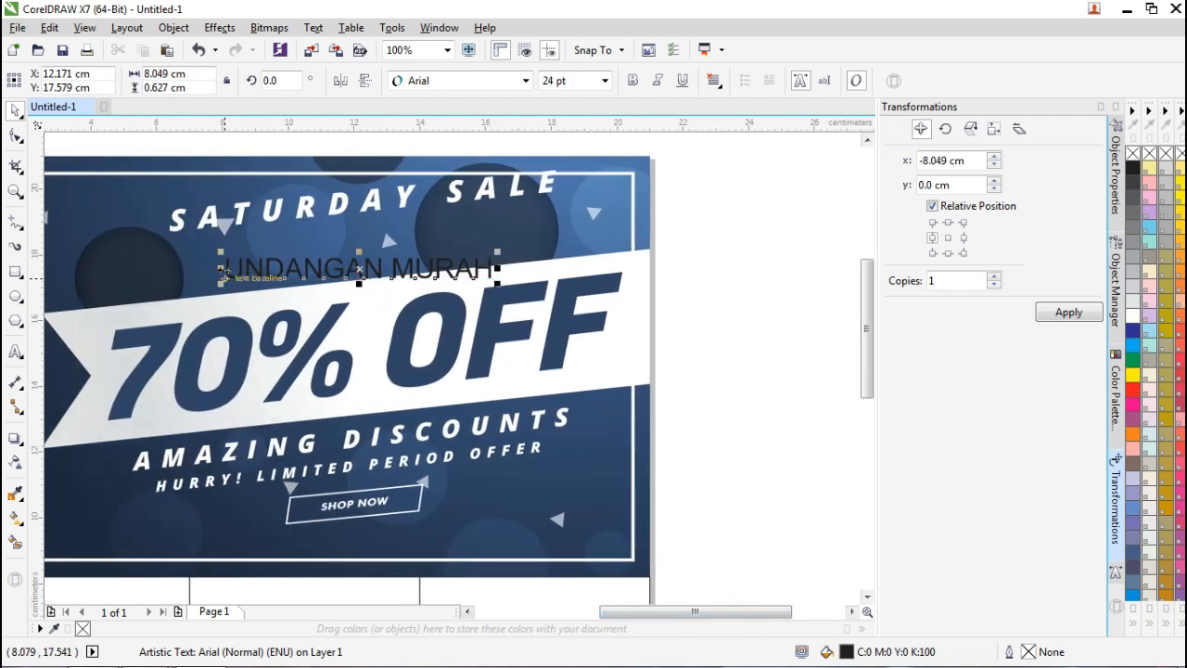
type("PROMO")
left_click(13, 112)
left_click_drag(494, 264, 345, 250)
Change the title's font to Arial CE MT Black.
left_click(525, 82)
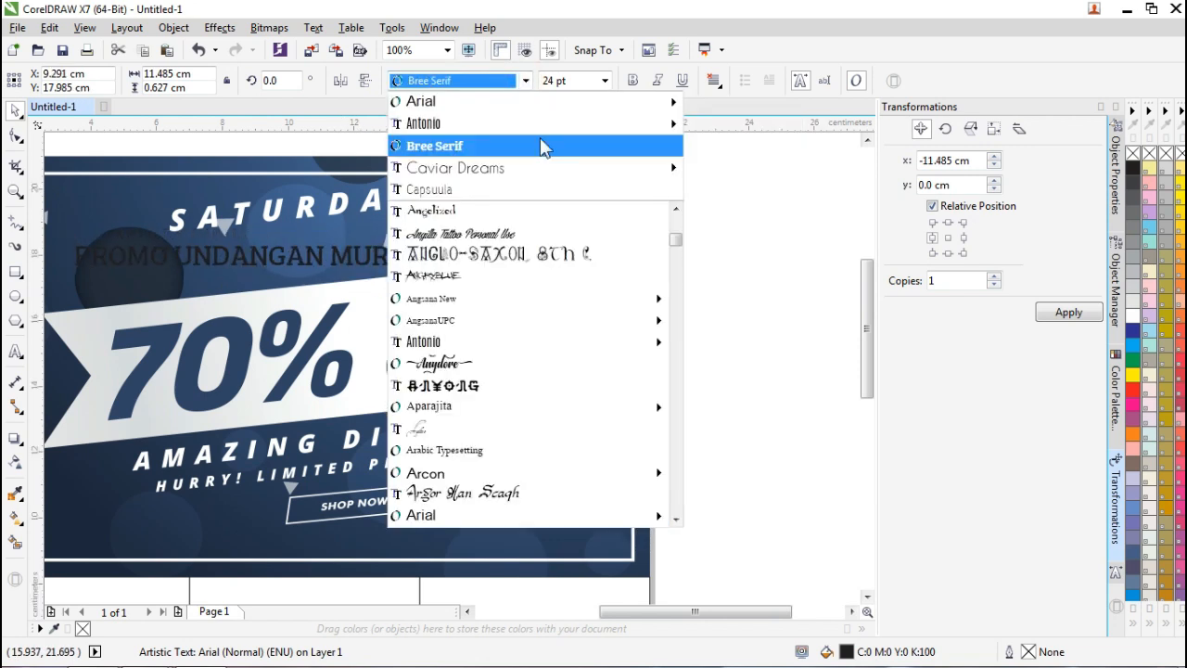
mouse_move(551, 127)
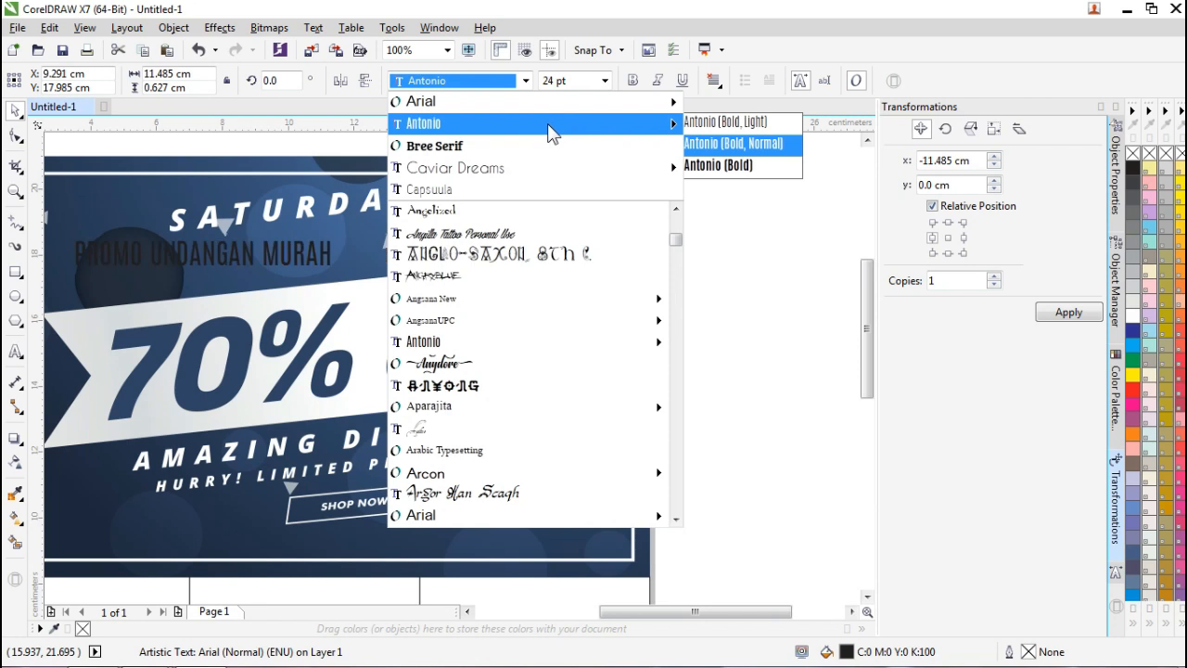
scroll(561, 343, "down", 3)
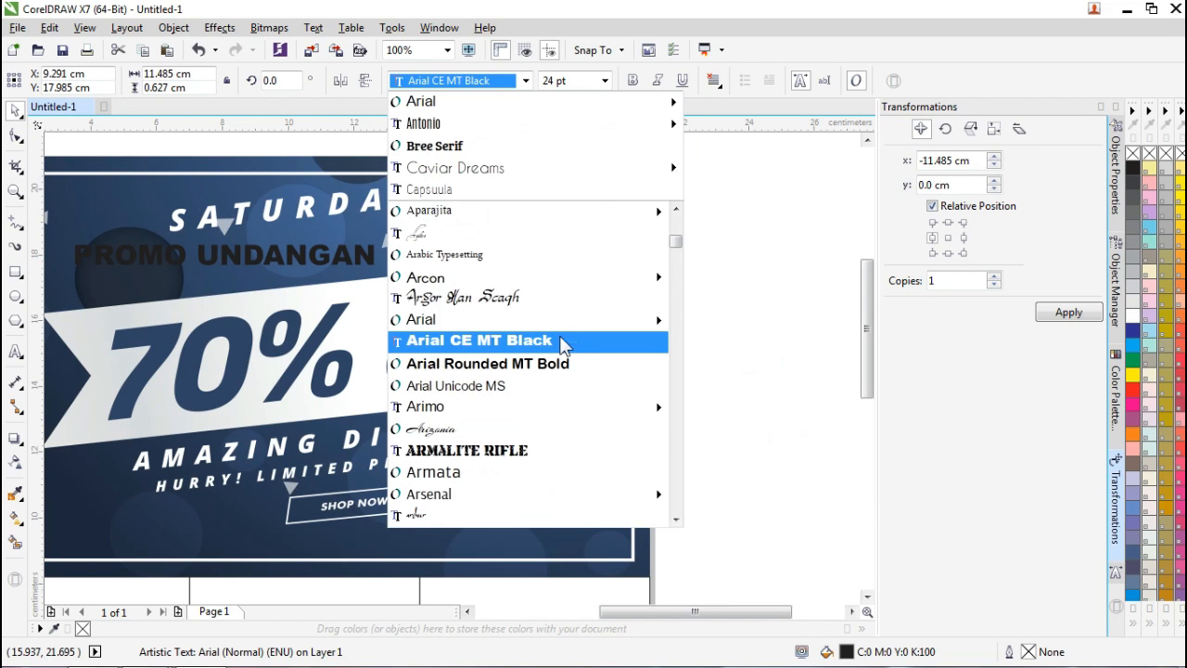
left_click(561, 340)
left_click_drag(667, 610, 619, 612)
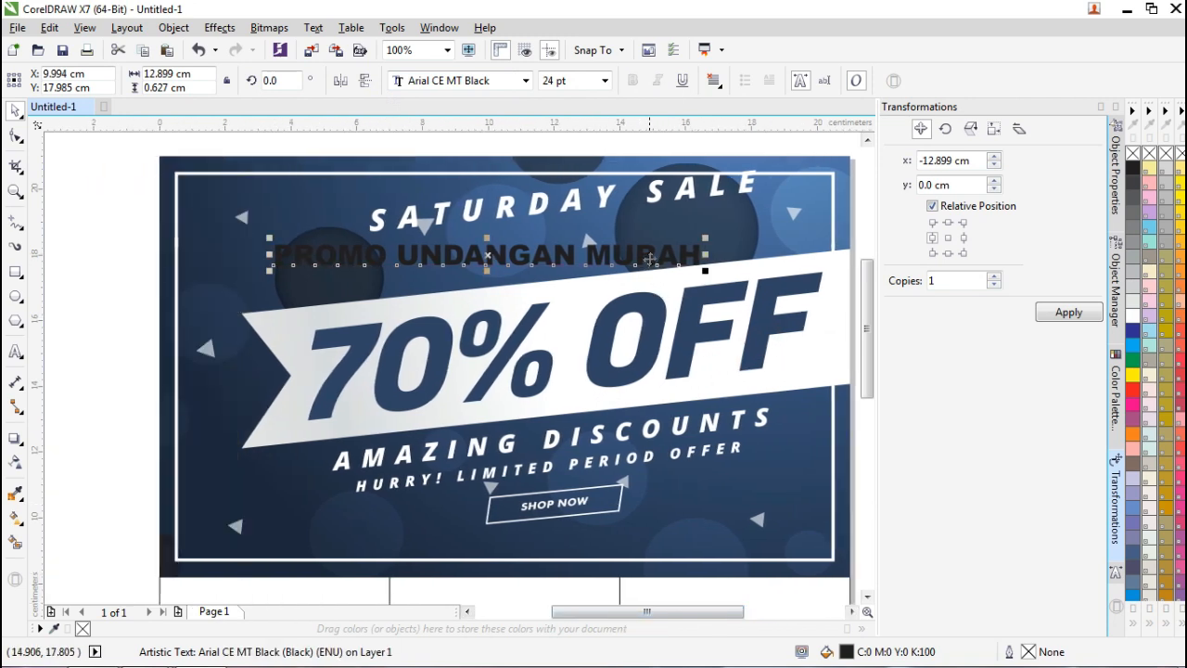
Move the title up and right, make it taller and slightly narrower, and tilt it about 5°.
left_click_drag(650, 257, 707, 246)
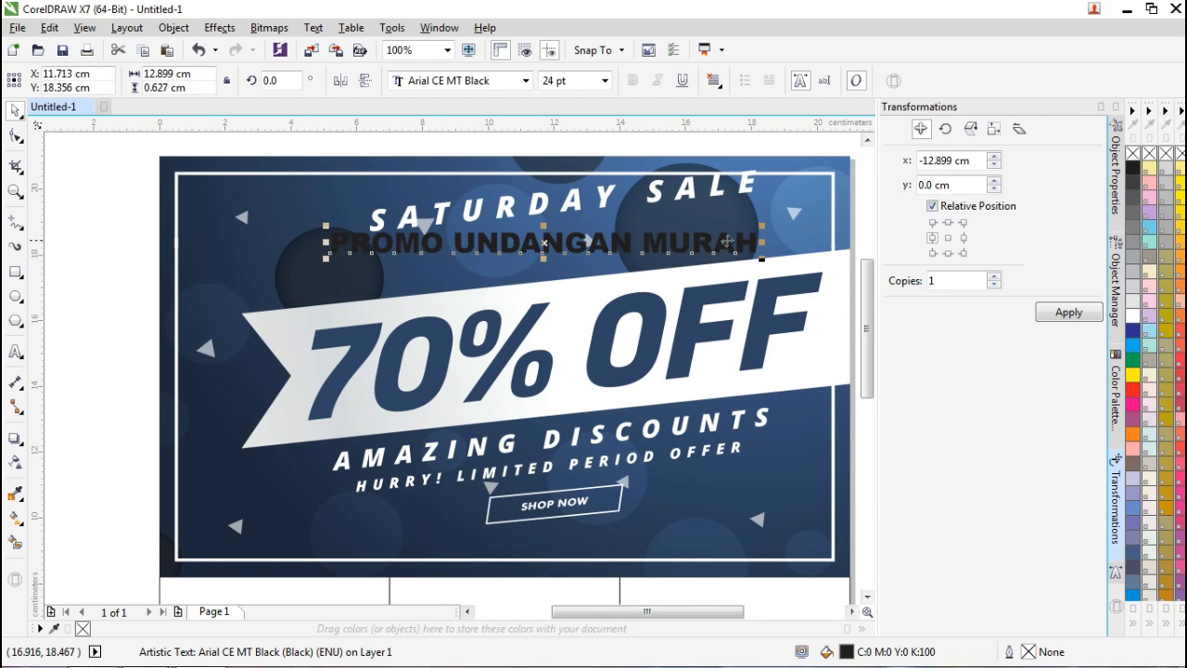
left_click_drag(544, 226, 543, 223)
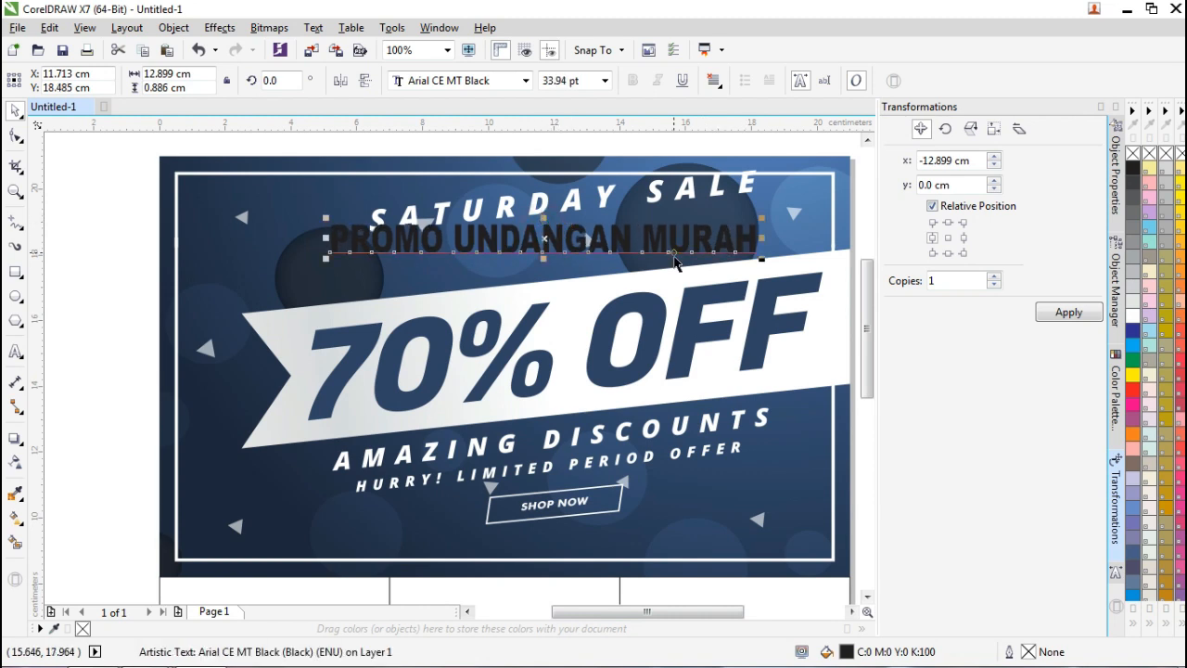
left_click_drag(761, 237, 747, 237)
left_click(733, 238)
left_click(734, 238)
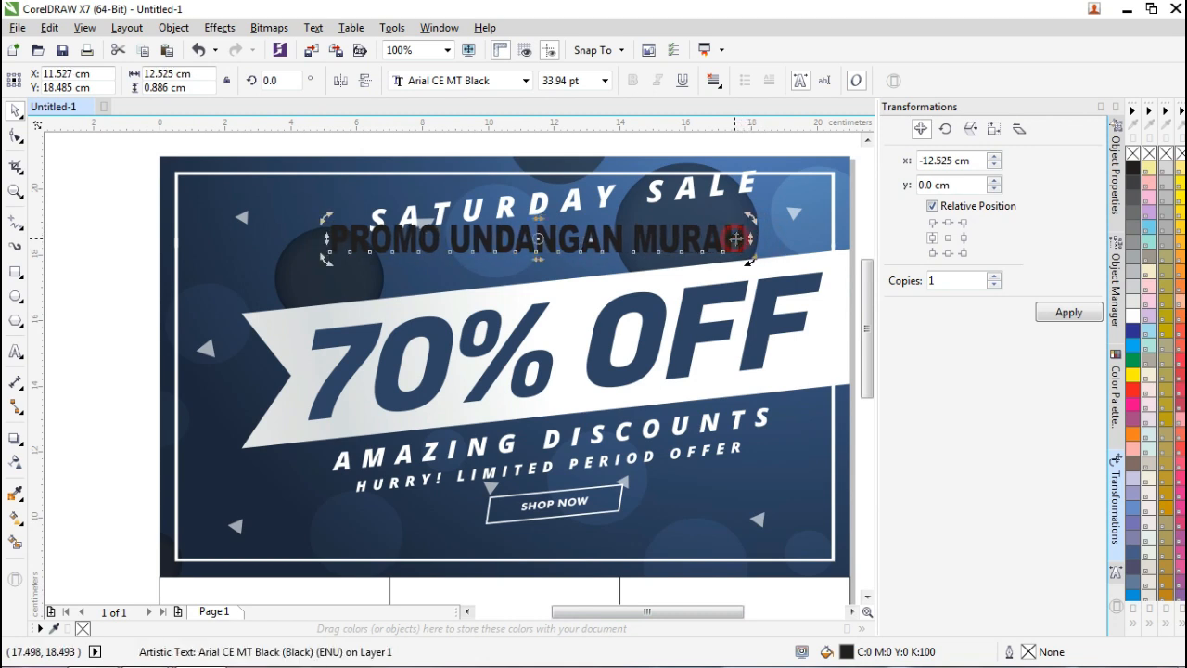
left_click_drag(749, 263, 635, 246)
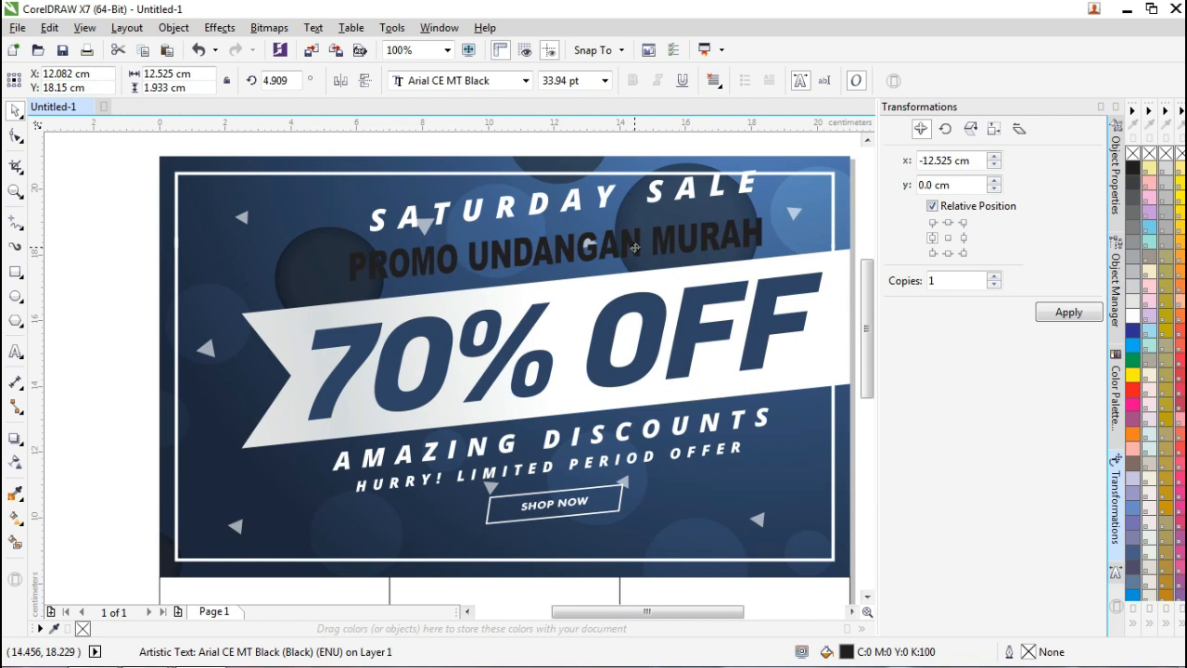
left_click_drag(635, 248, 632, 252)
Tilt the title further to follow the ribbon and fill it white.
left_click(754, 234)
left_click_drag(761, 248, 760, 237)
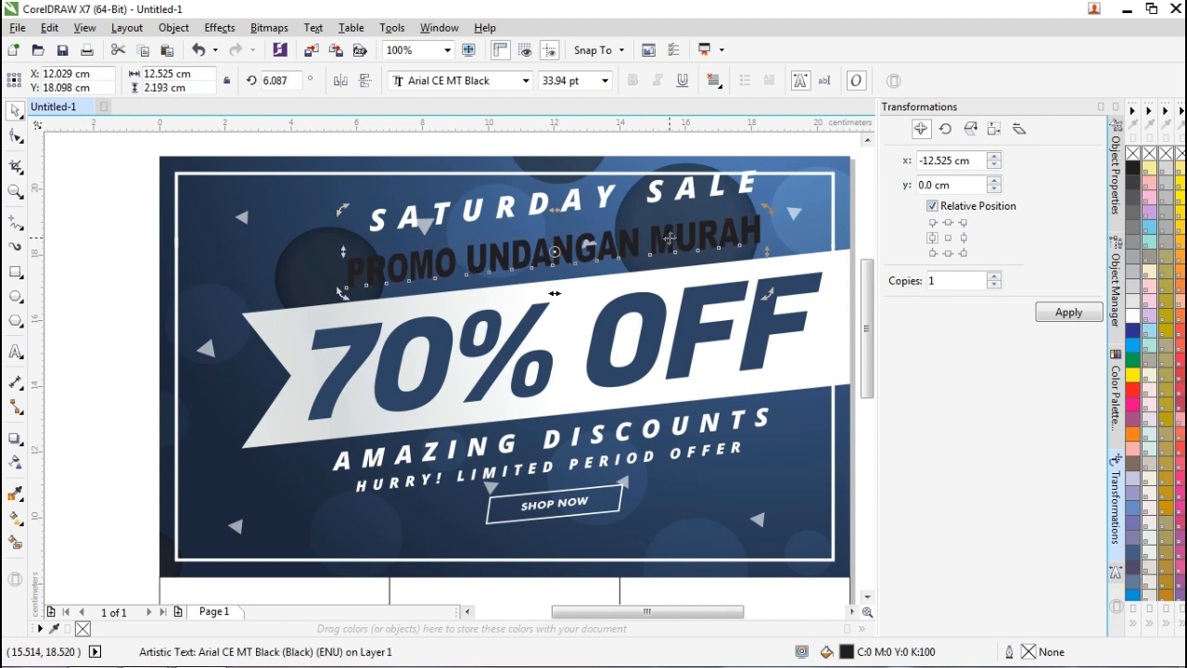
left_click(295, 252)
left_click(481, 269)
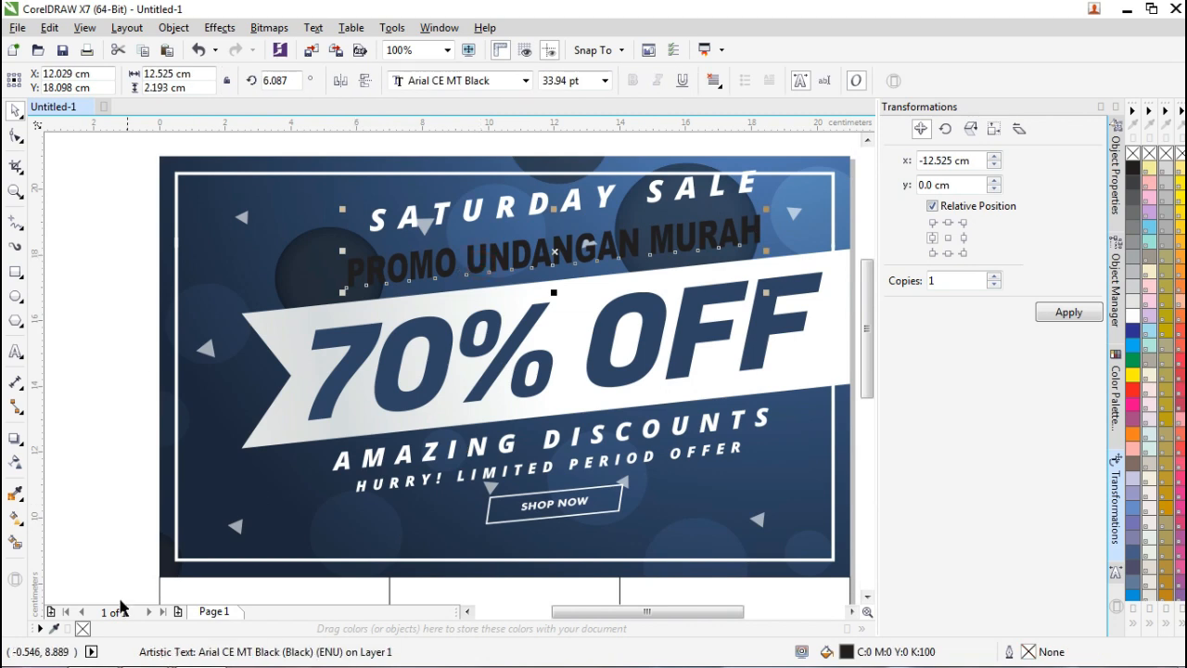
left_click(1133, 315)
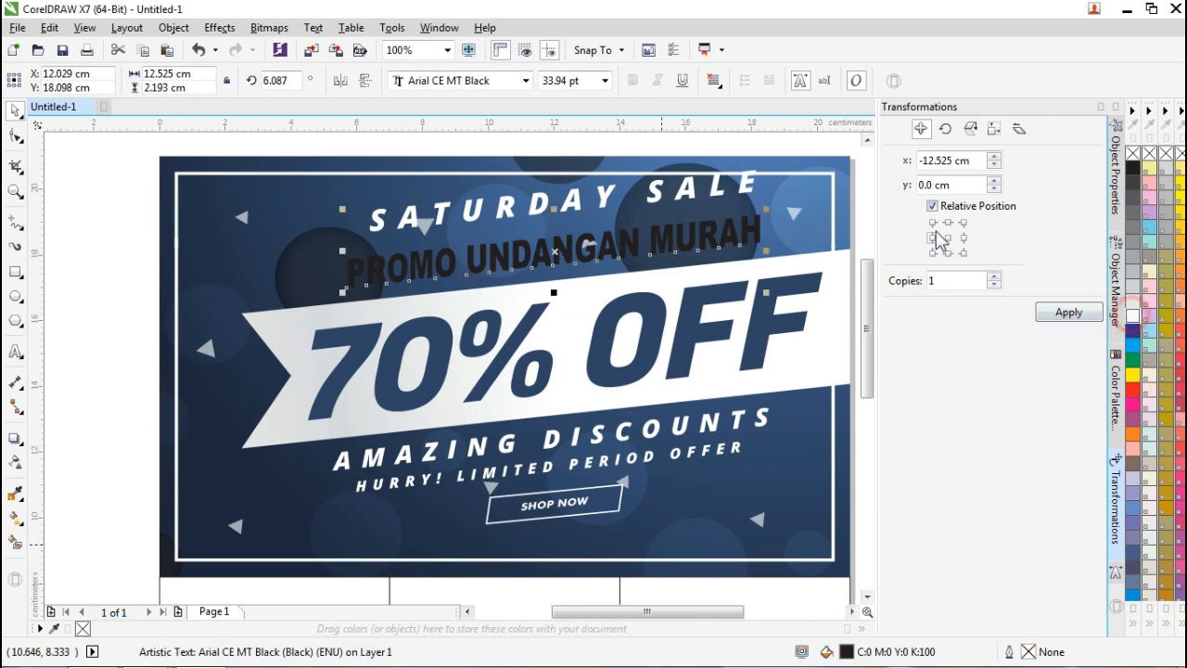
left_click(746, 189)
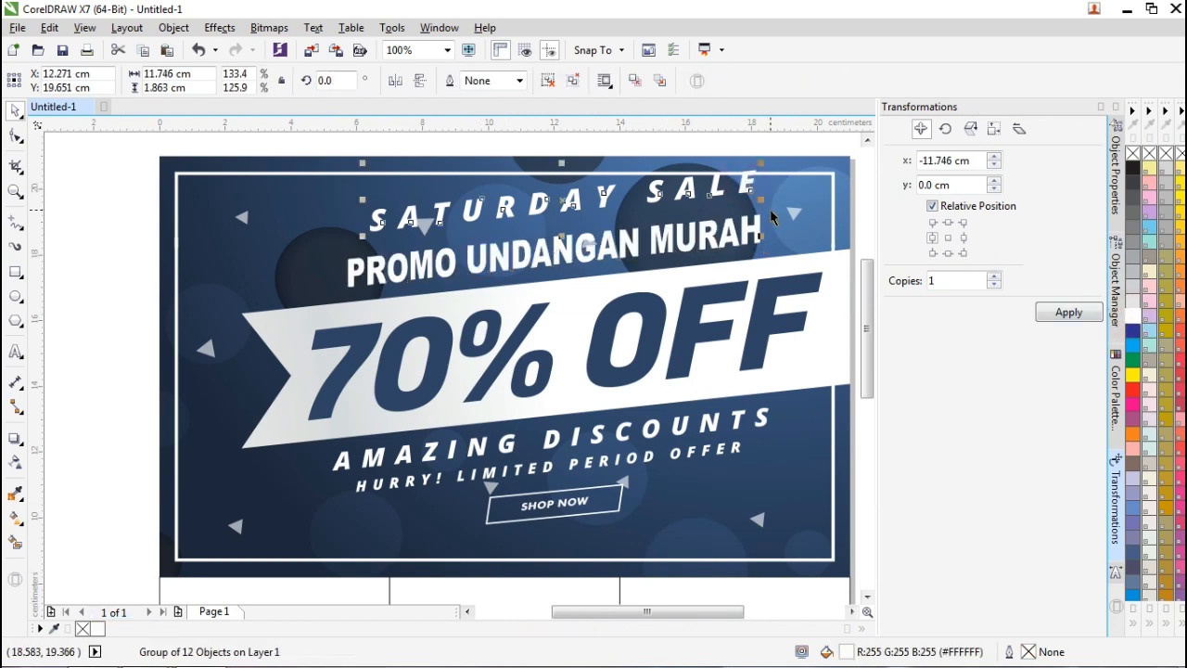
Delete the SATURDAY SALE and 70% OFF groups from the banner.
key("Delete")
left_click_drag(615, 612, 648, 613)
left_click(312, 363)
left_click_drag(313, 363, 372, 353)
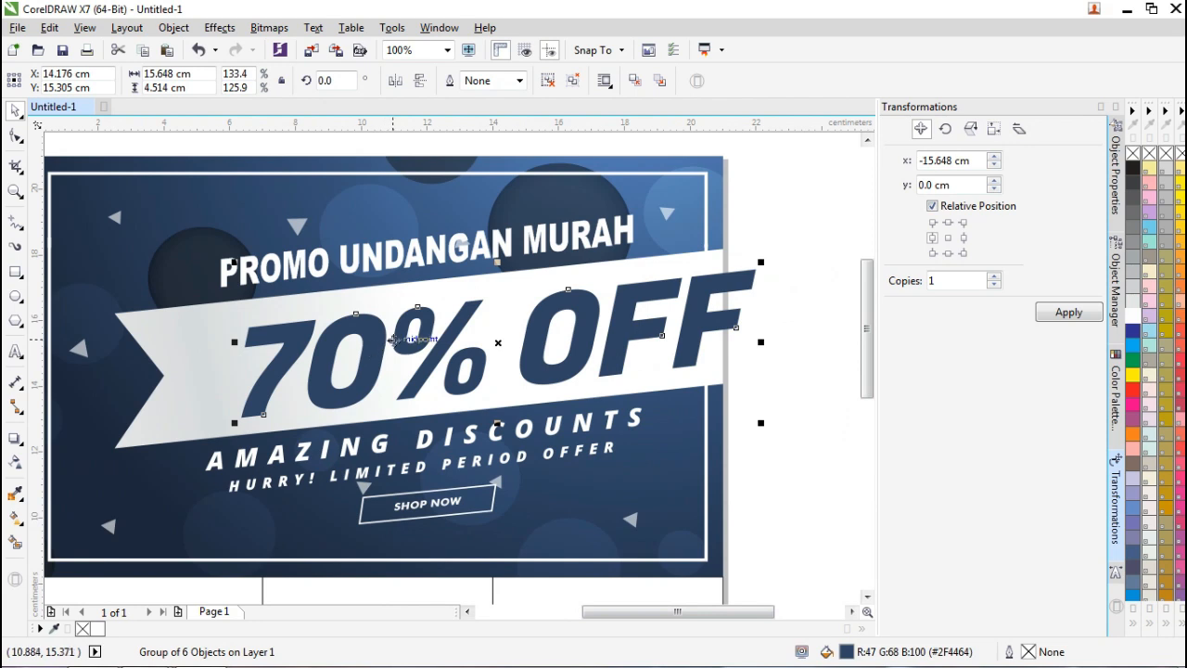
key("Delete")
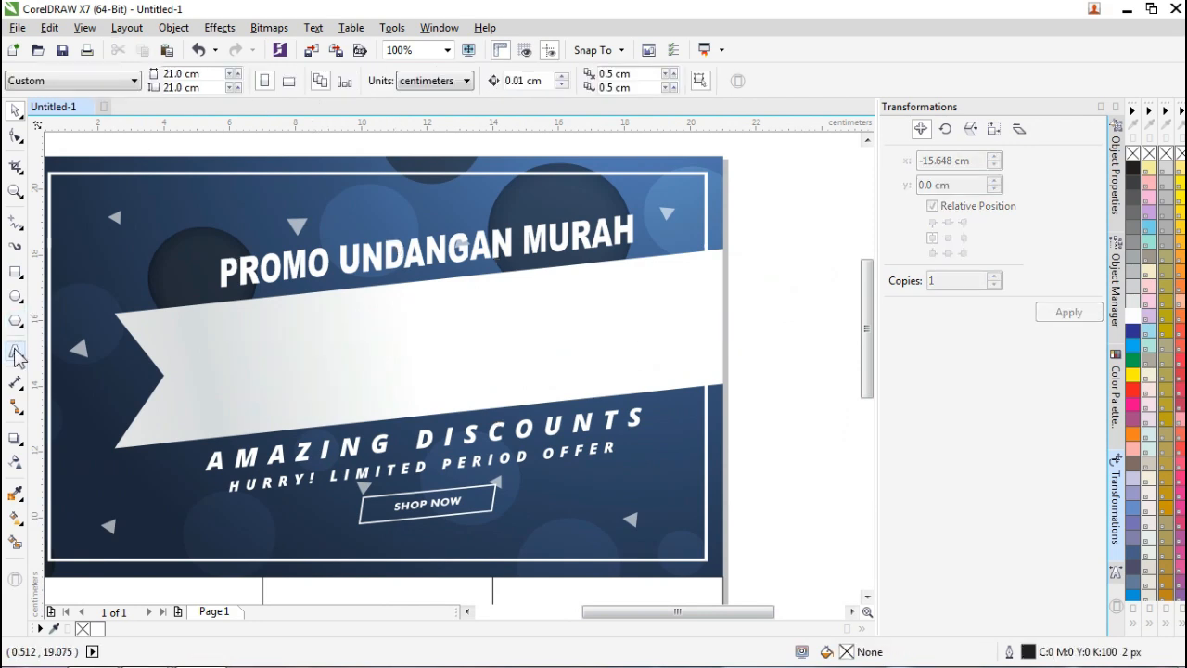
Type 700 on the white ribbon, enlarge it and set it in Arial CE MT Black.
left_click(16, 352)
left_click(276, 328)
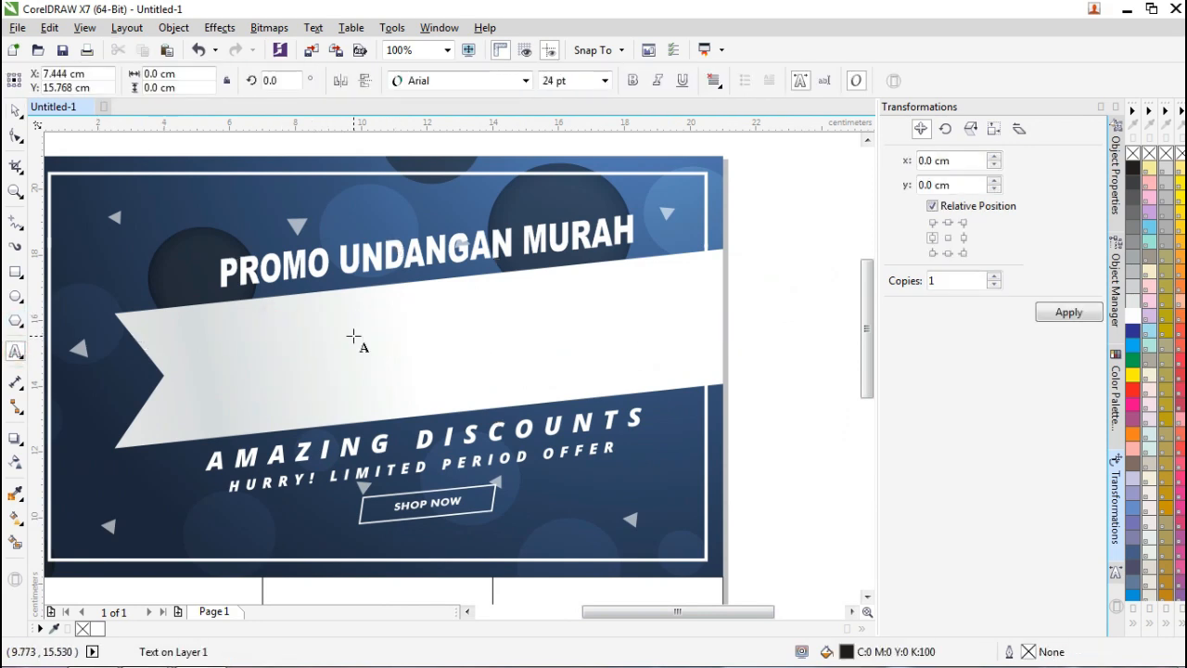
type("75")
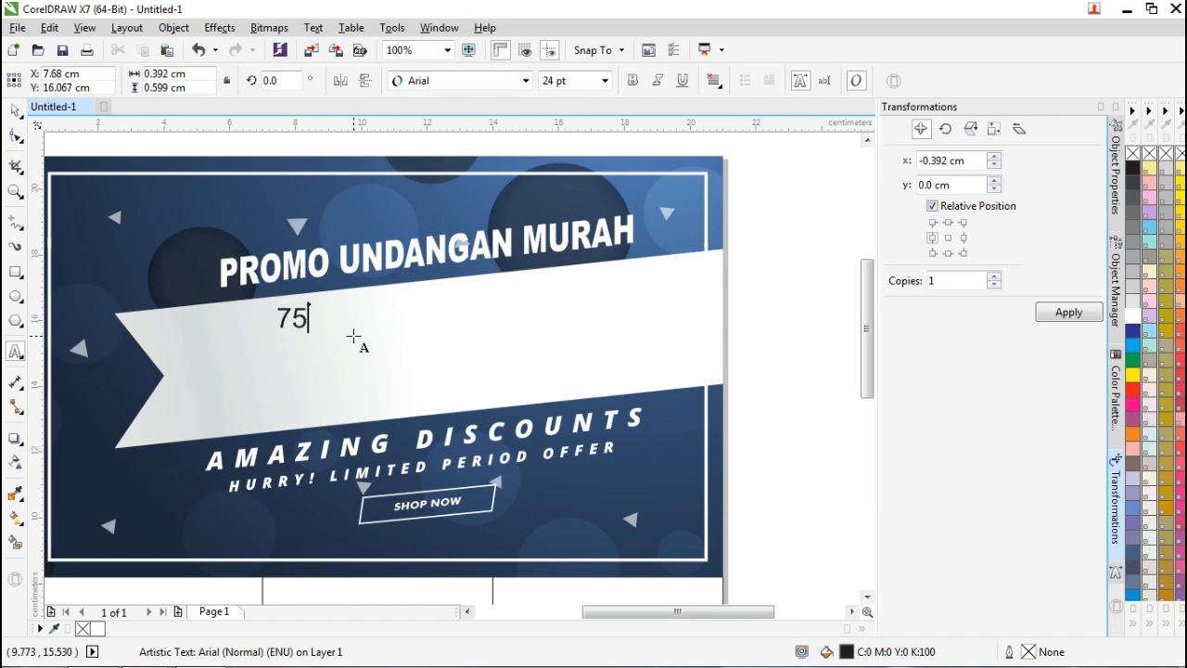
key("BackSpace")
type("00")
left_click(15, 110)
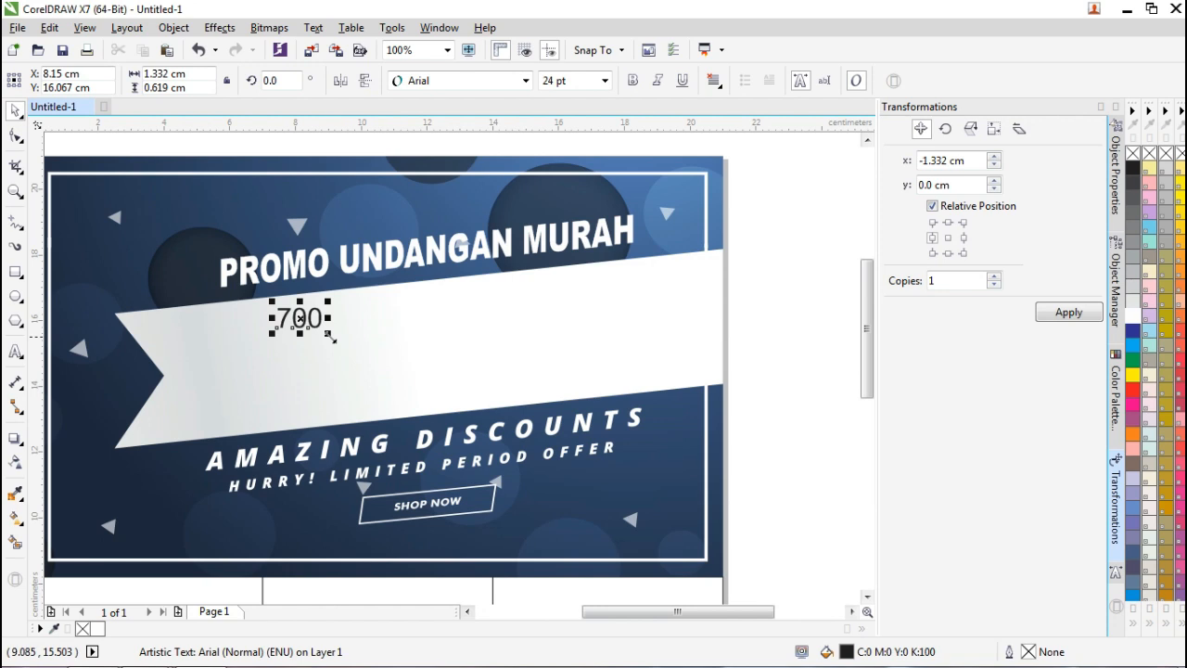
left_click_drag(330, 333, 459, 393)
left_click(526, 81)
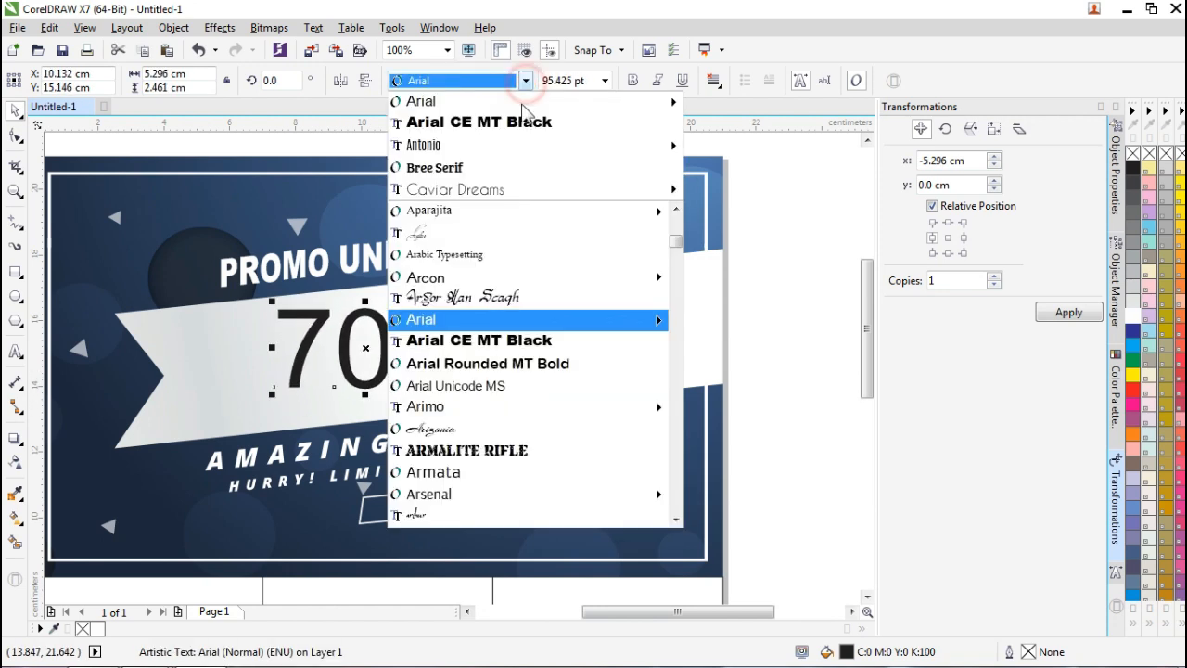
left_click(515, 127)
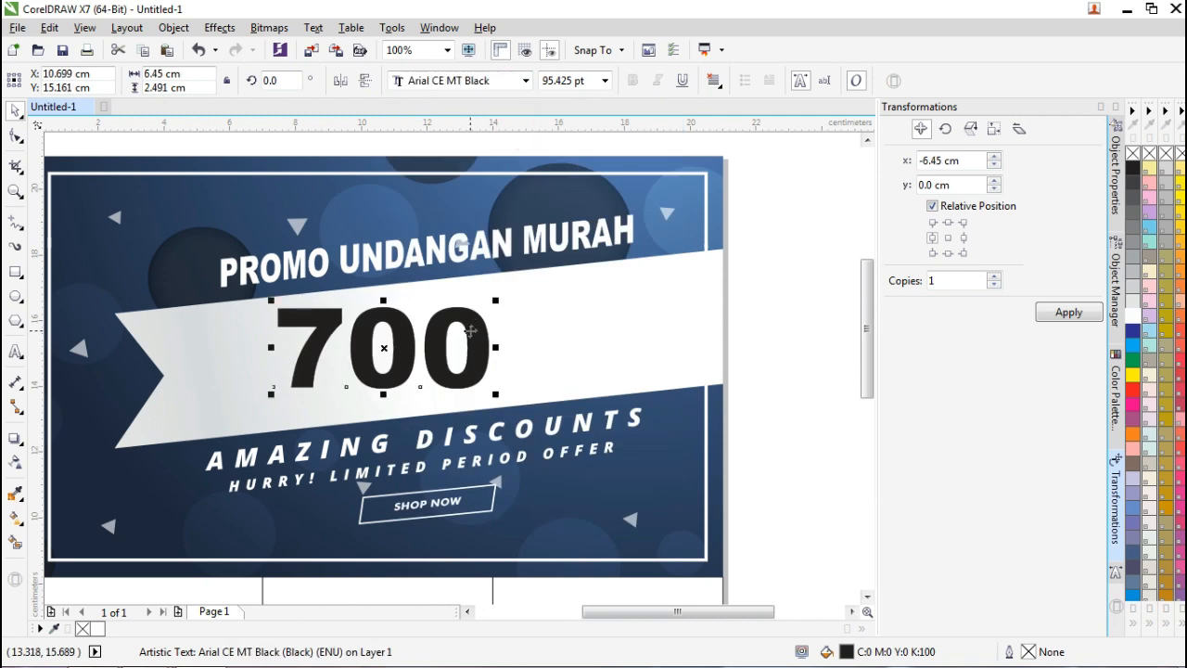
Shift the 700 further right on the white ribbon.
left_click_drag(473, 331, 537, 325)
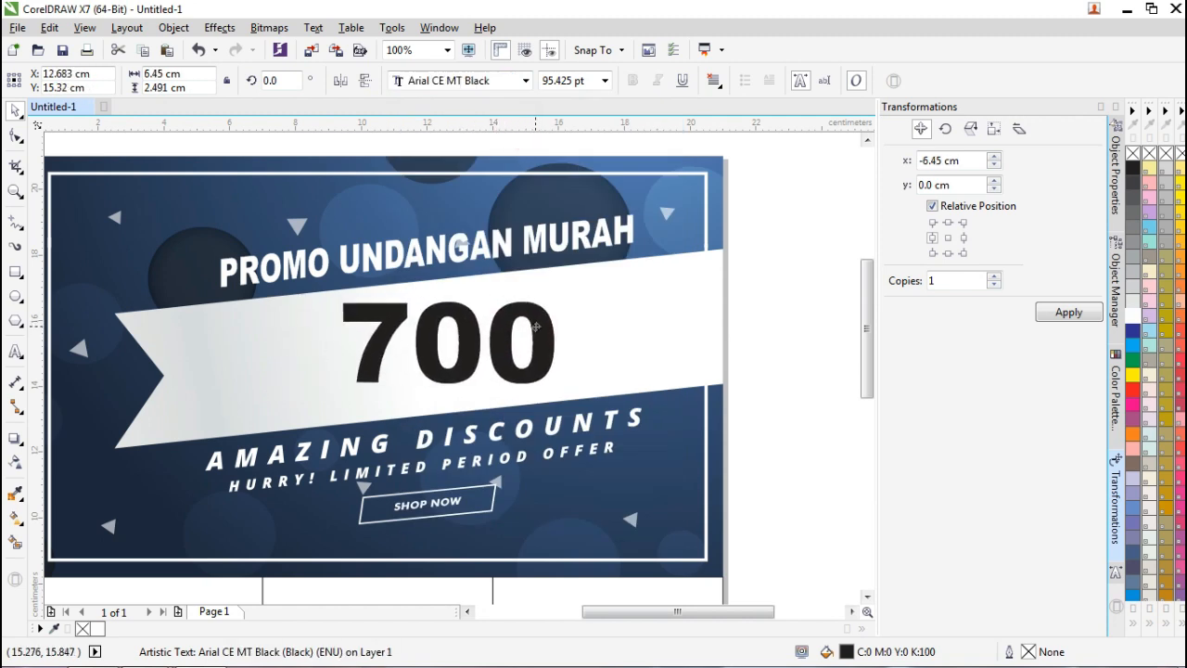
left_click_drag(536, 327, 537, 327)
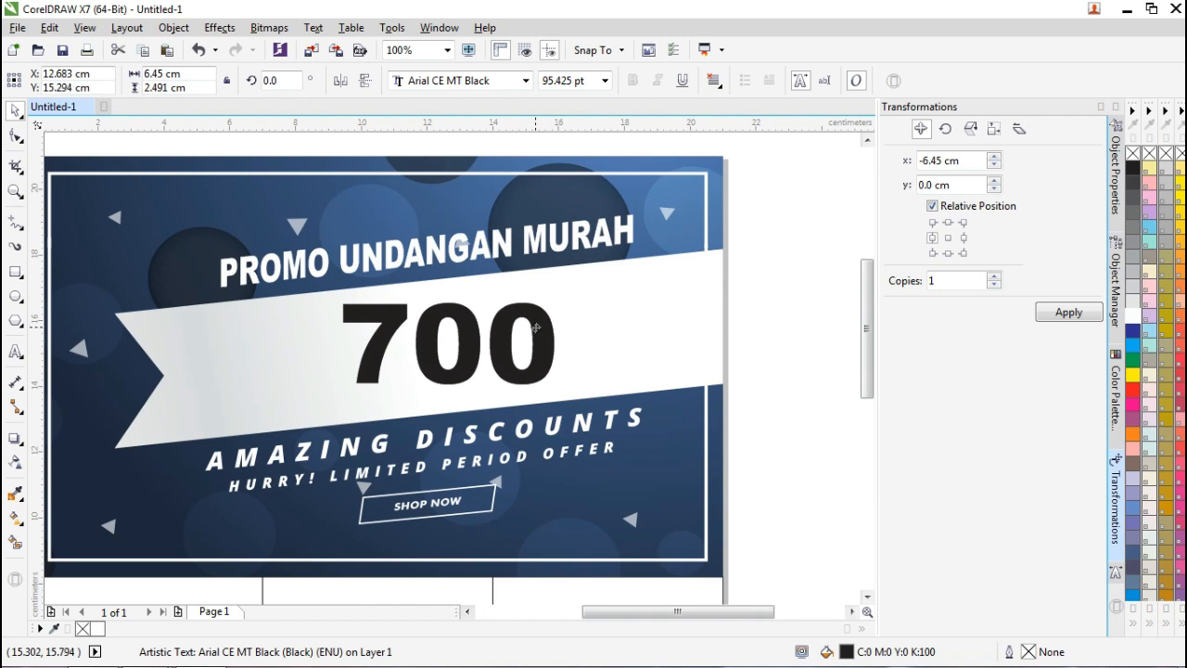
left_click_drag(536, 327, 543, 325)
Skew the 700 about 6.354° to match the ribbon and enlarge it to about 132 pt.
left_click(545, 324)
double_click(545, 324)
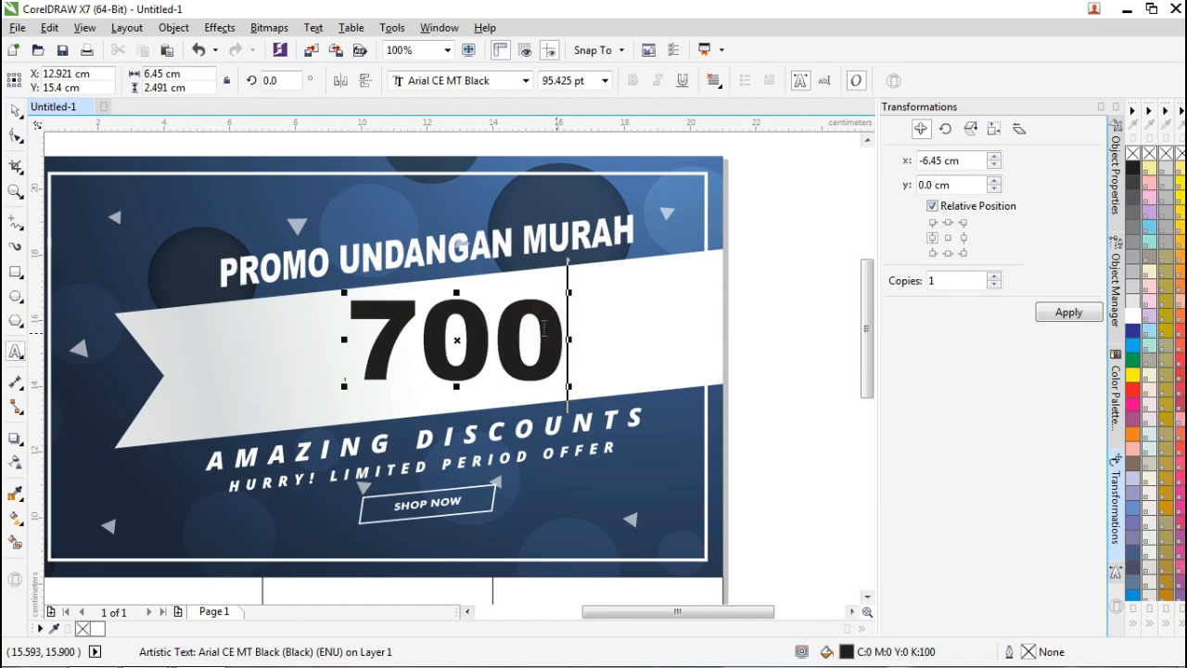
left_click(12, 111)
left_click(547, 336)
left_click_drag(570, 345, 572, 313)
left_click(390, 342)
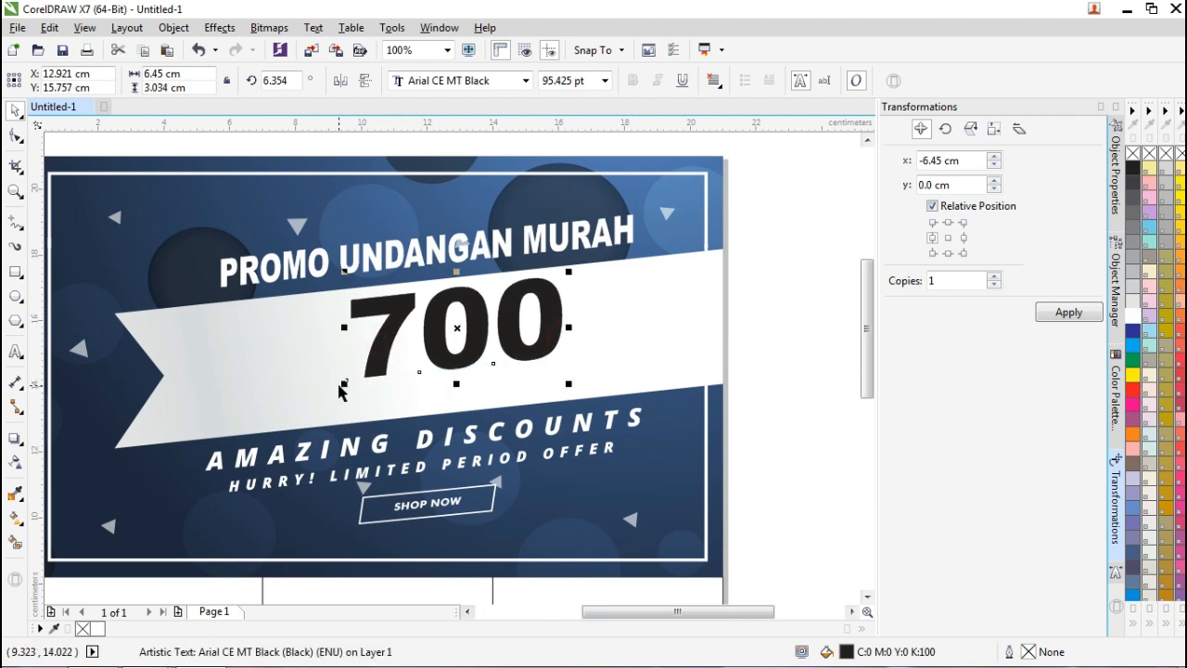
left_click_drag(344, 384, 248, 421)
left_click_drag(505, 314, 591, 278)
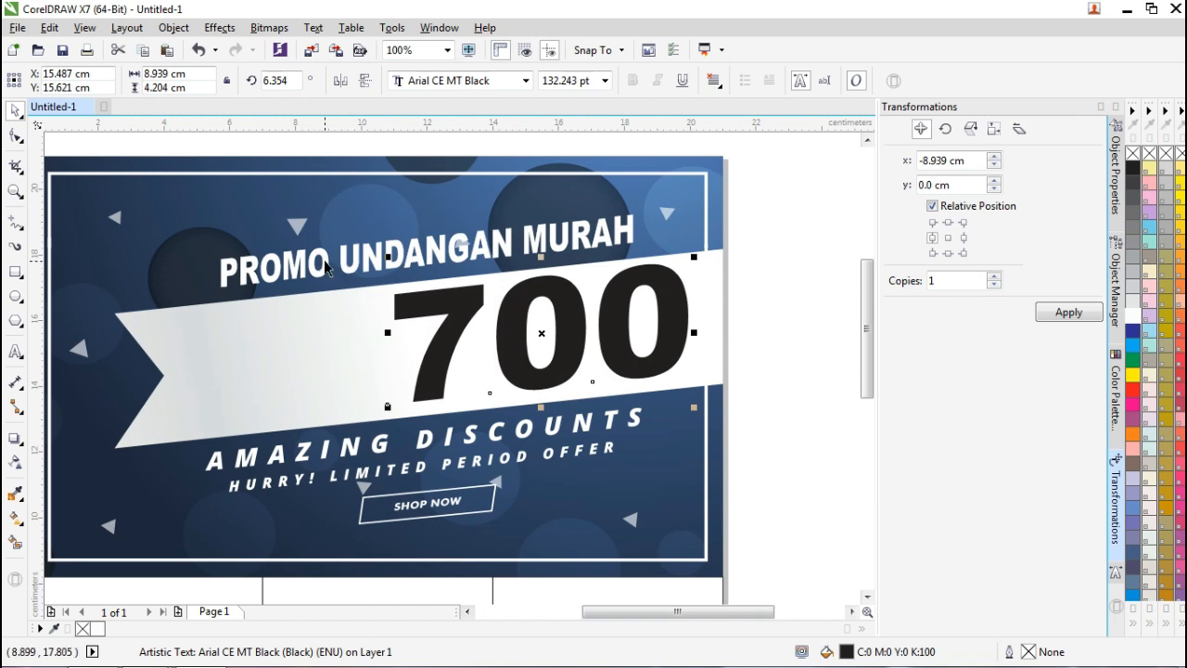
left_click(781, 300)
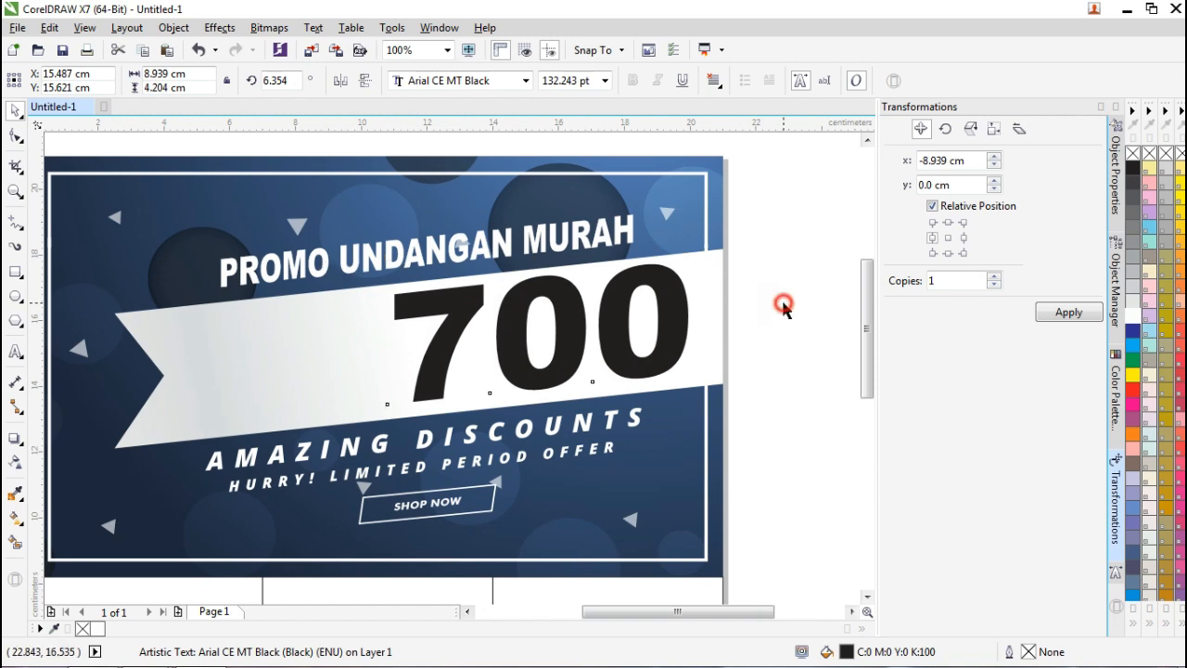
Delete PROMO so the title reads UNDANGAN MURAH, and shift it right above the 700.
left_click(326, 263)
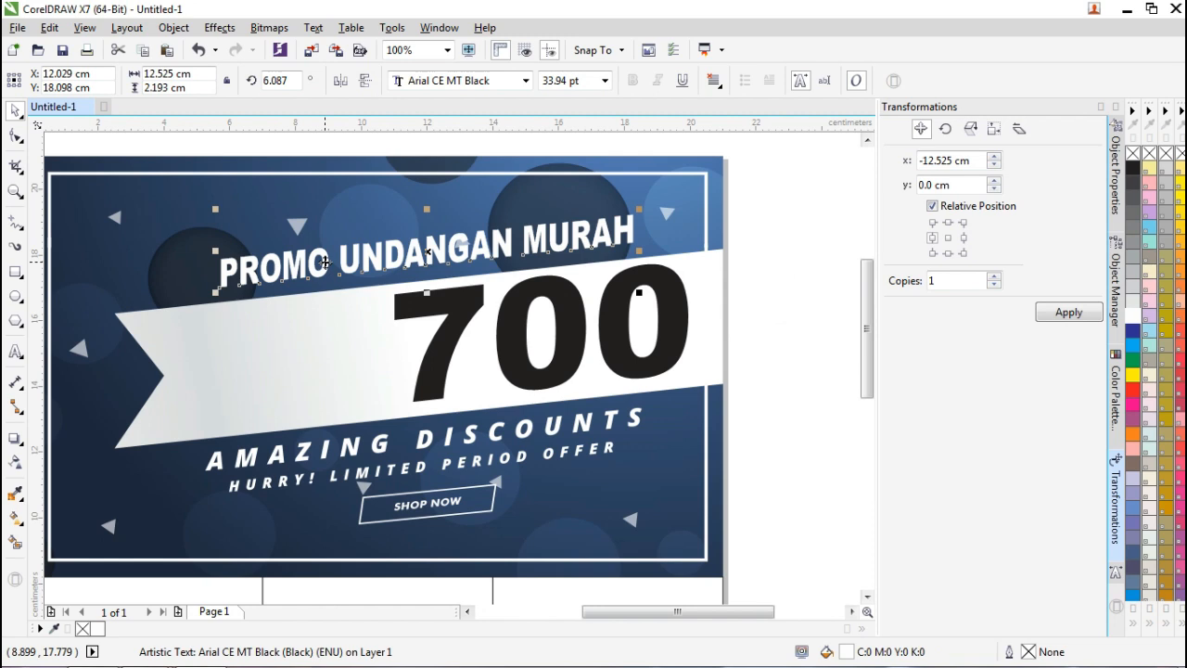
double_click(346, 263)
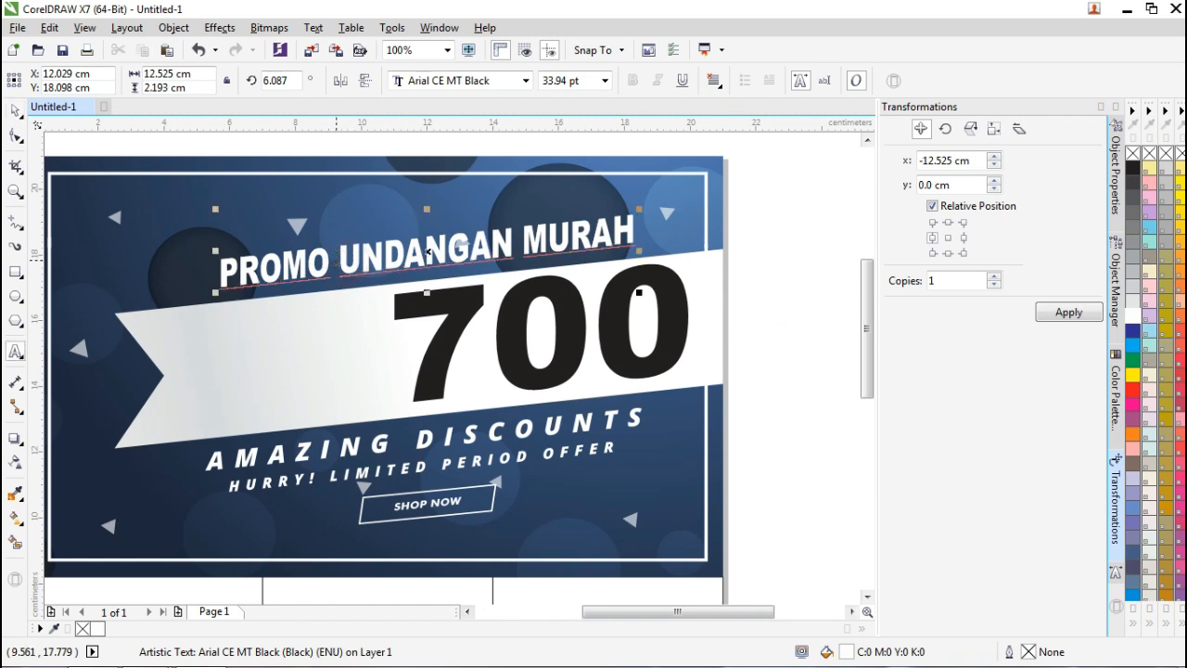
key("BackSpace")
key("BackSpace")
key("BackSpace")
key("BackSpace")
key("BackSpace")
key("BackSpace")
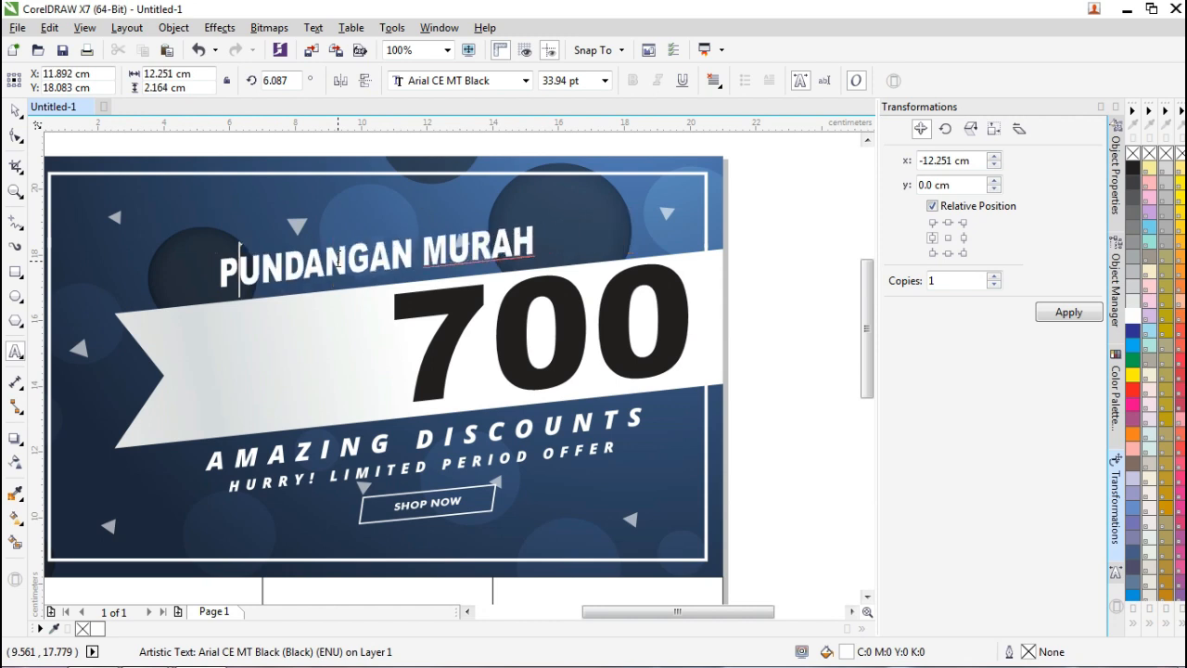
left_click(15, 110)
left_click_drag(463, 251, 516, 251)
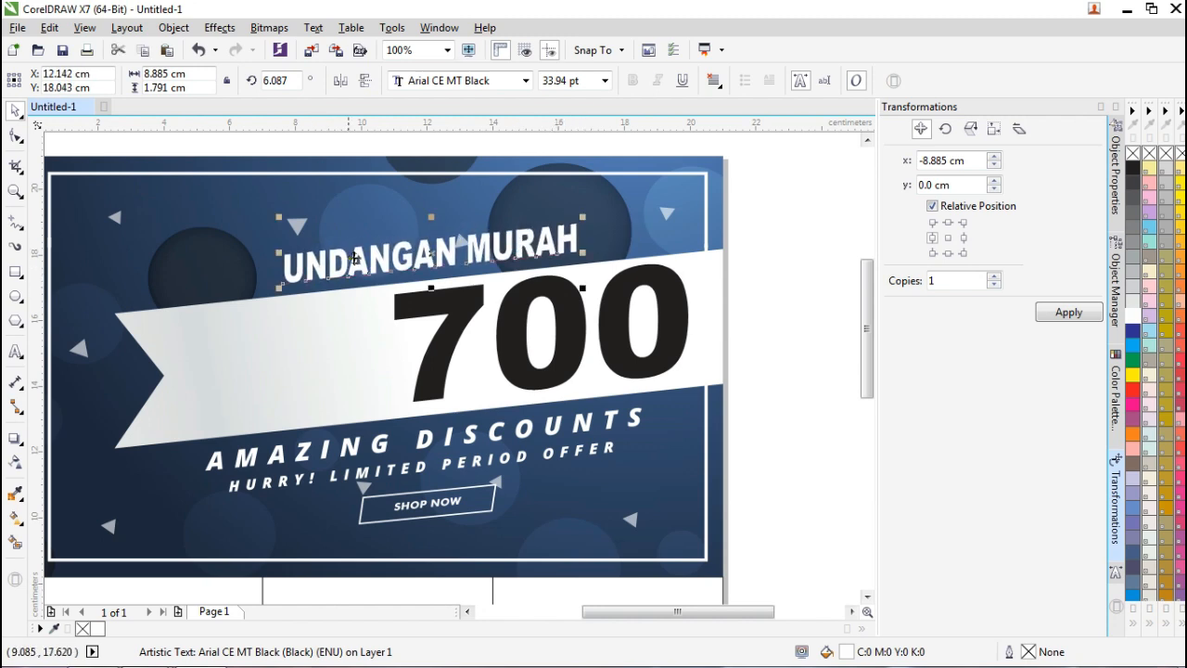
left_click(16, 350)
left_click(207, 232)
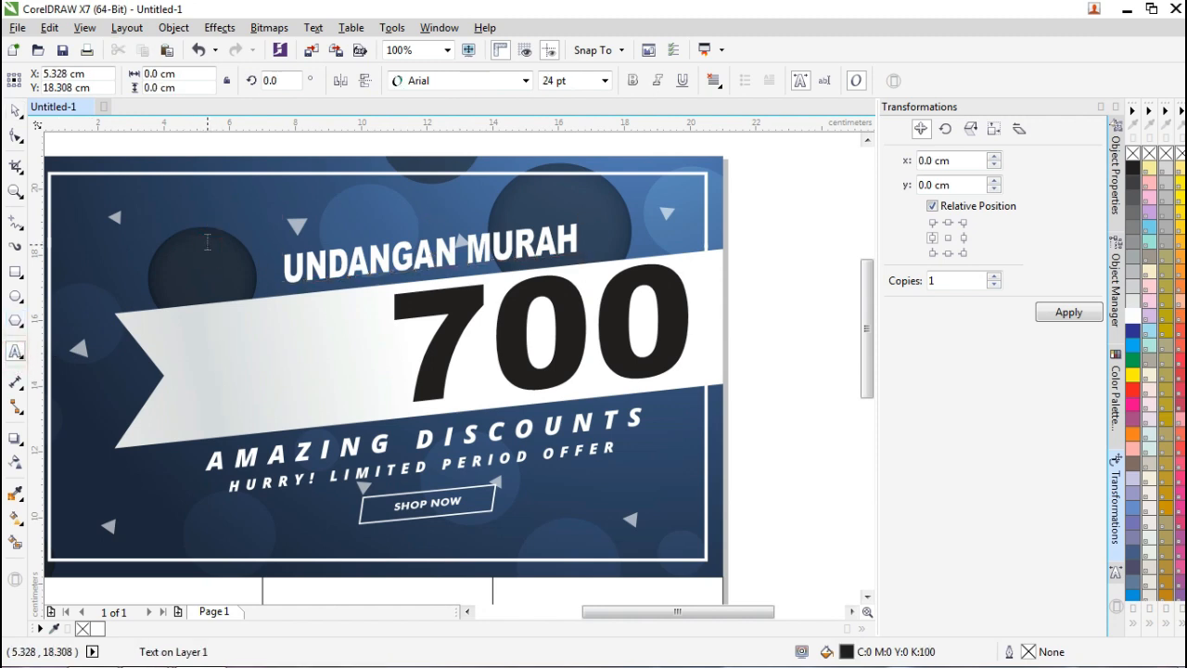
Add a PROMO text in Arial CE MT Black and move it onto the white ribbon.
type("PROMO")
left_click(16, 113)
left_click(526, 81)
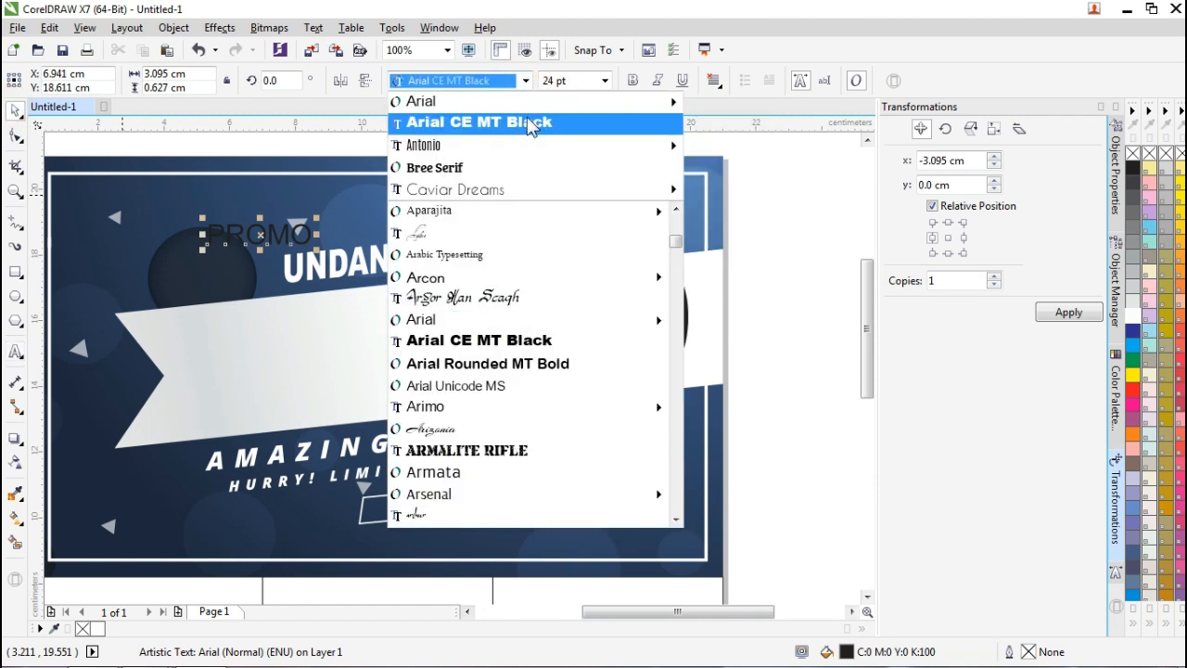
left_click(531, 126)
left_click_drag(288, 235, 391, 417)
left_click_drag(316, 358, 315, 362)
Change the text to CUMA, slant it about 7.3° and nudge it toward the 700.
double_click(312, 366)
double_click(313, 367)
type("CUMA")
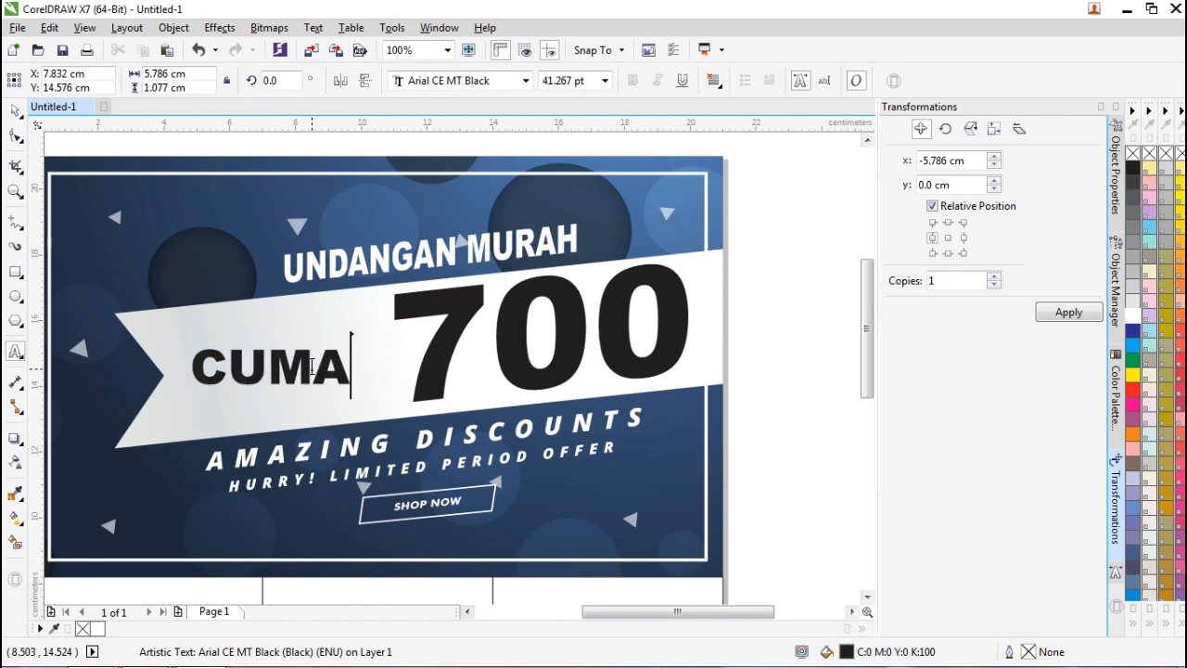
left_click(15, 110)
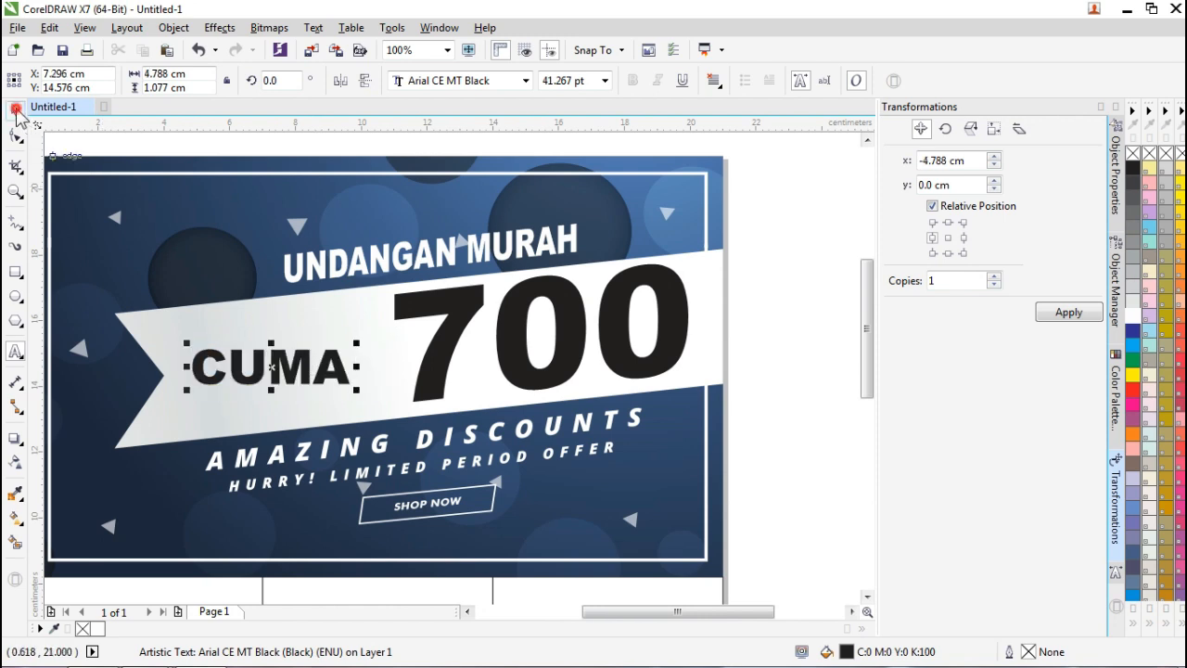
left_click(329, 375)
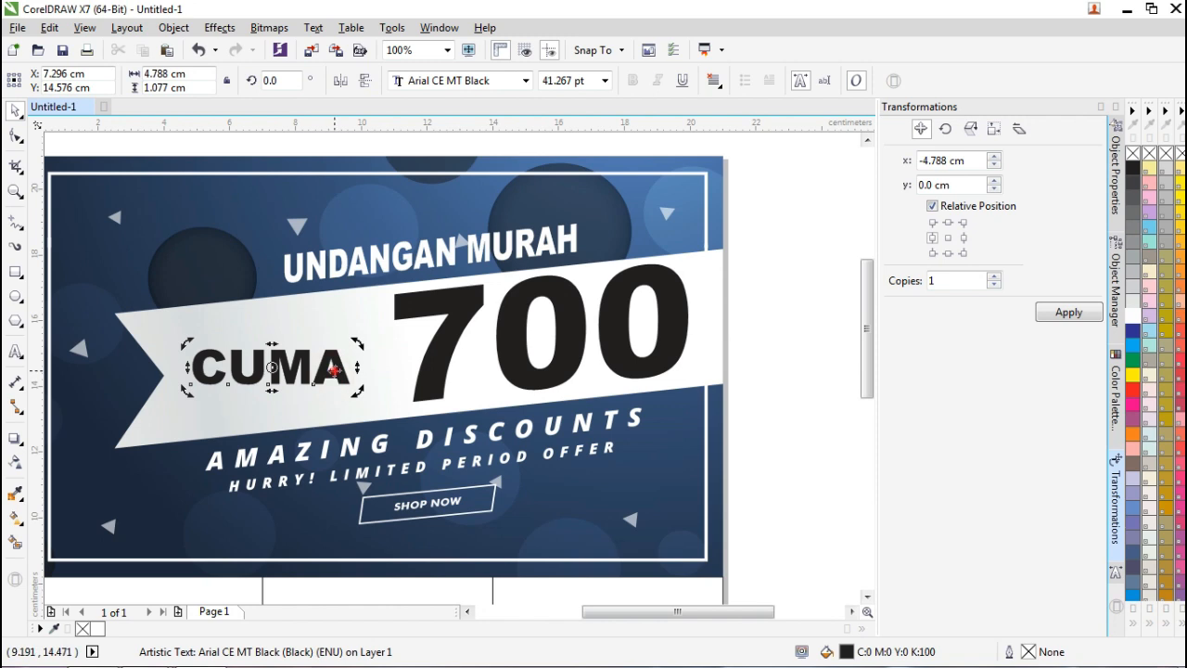
left_click_drag(359, 368, 358, 349)
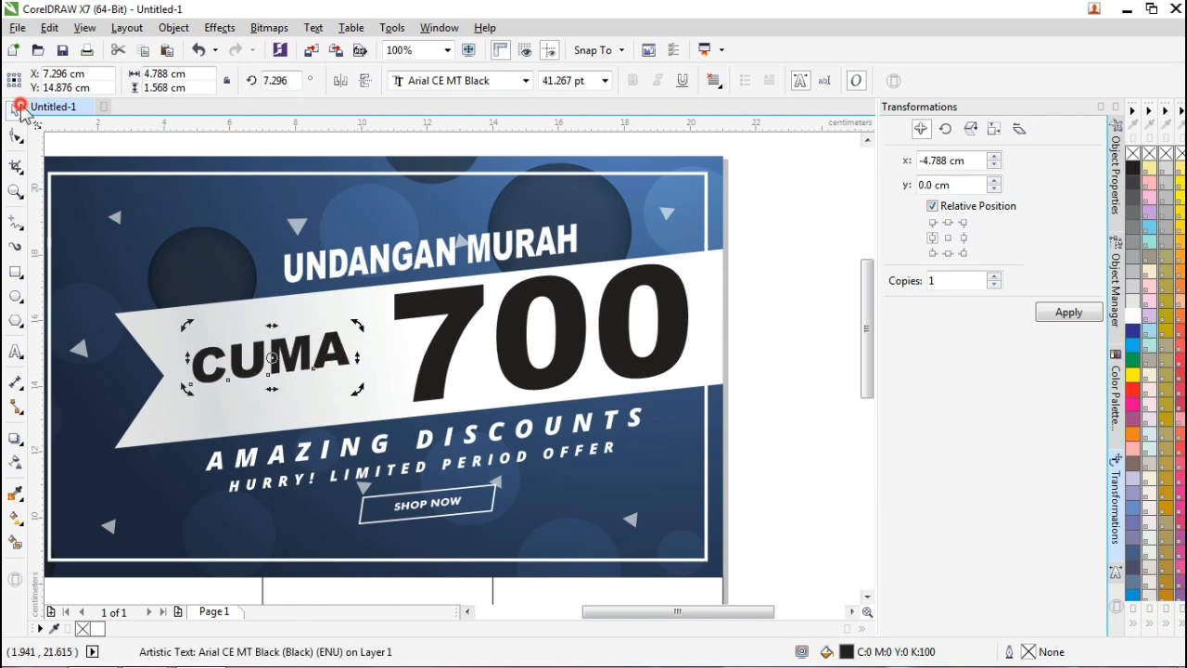
left_click(398, 353)
mouse_move(344, 346)
left_mouse_down()
mouse_move(364, 357)
mouse_move(332, 354)
left_mouse_up()
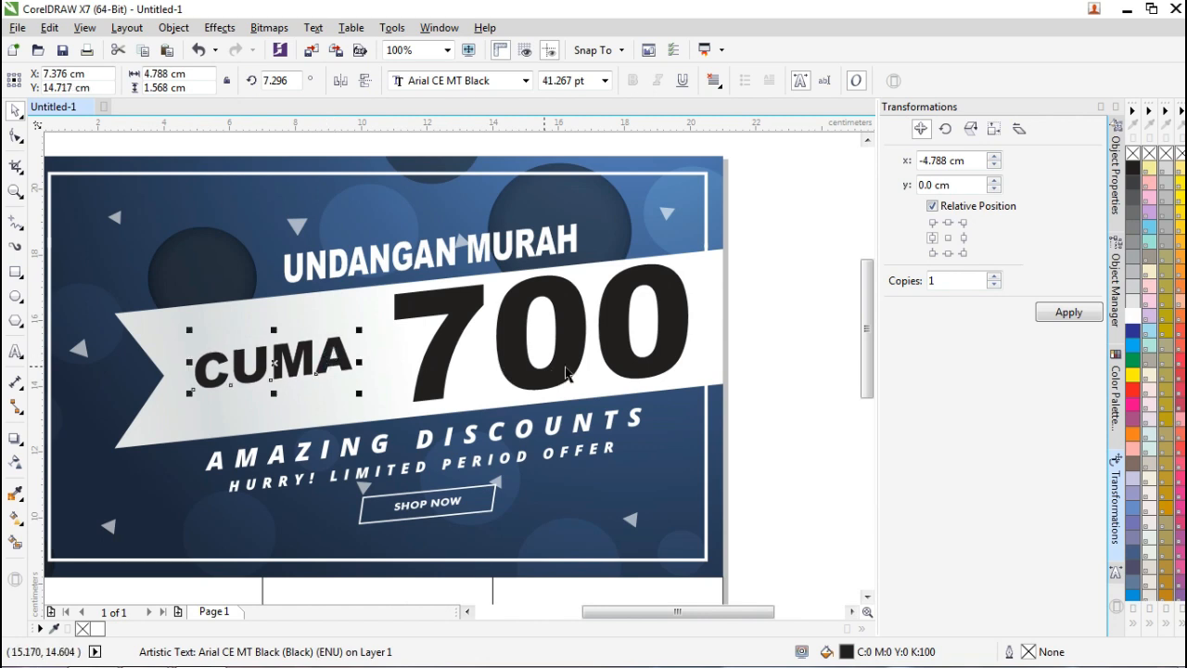
left_click(758, 358)
Zoom in on the banner and select the AMAZING DISCOUNTS text group.
scroll(758, 359, "down", 1)
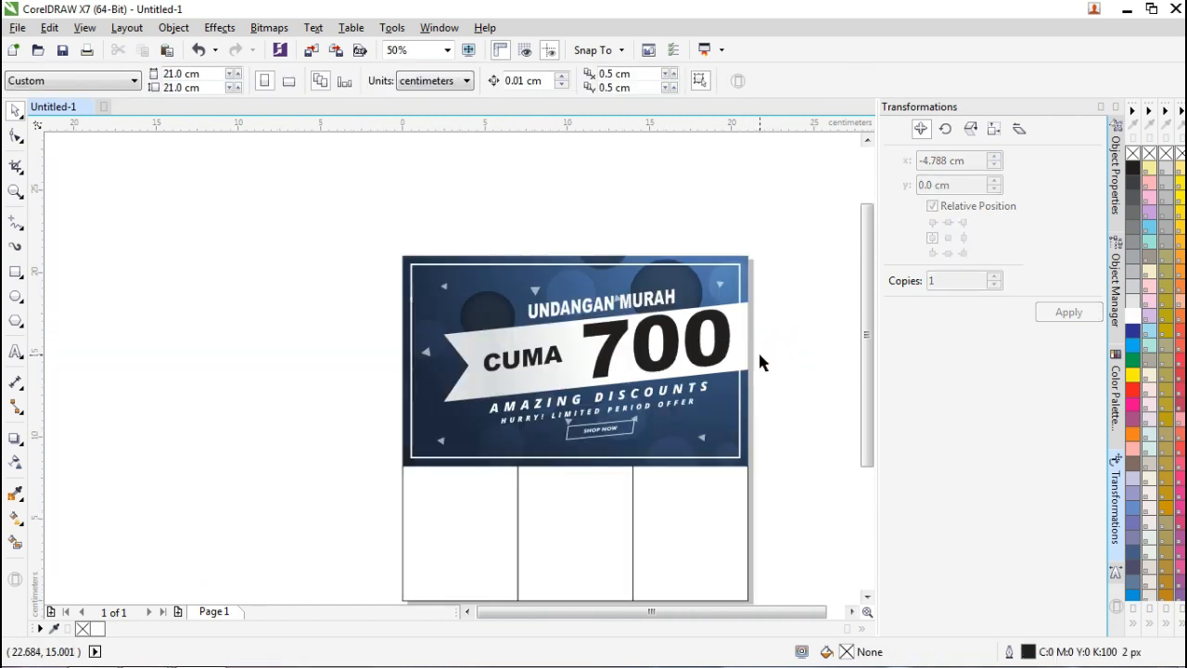
scroll(759, 351, "up", 1)
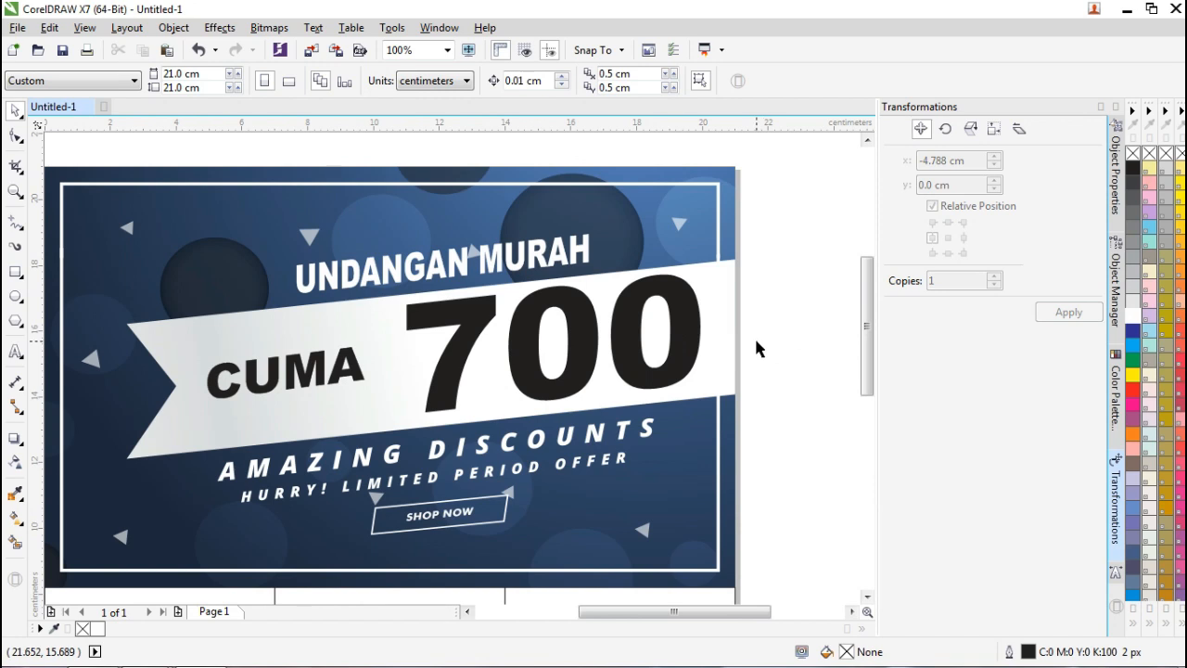
left_click_drag(867, 340, 865, 362)
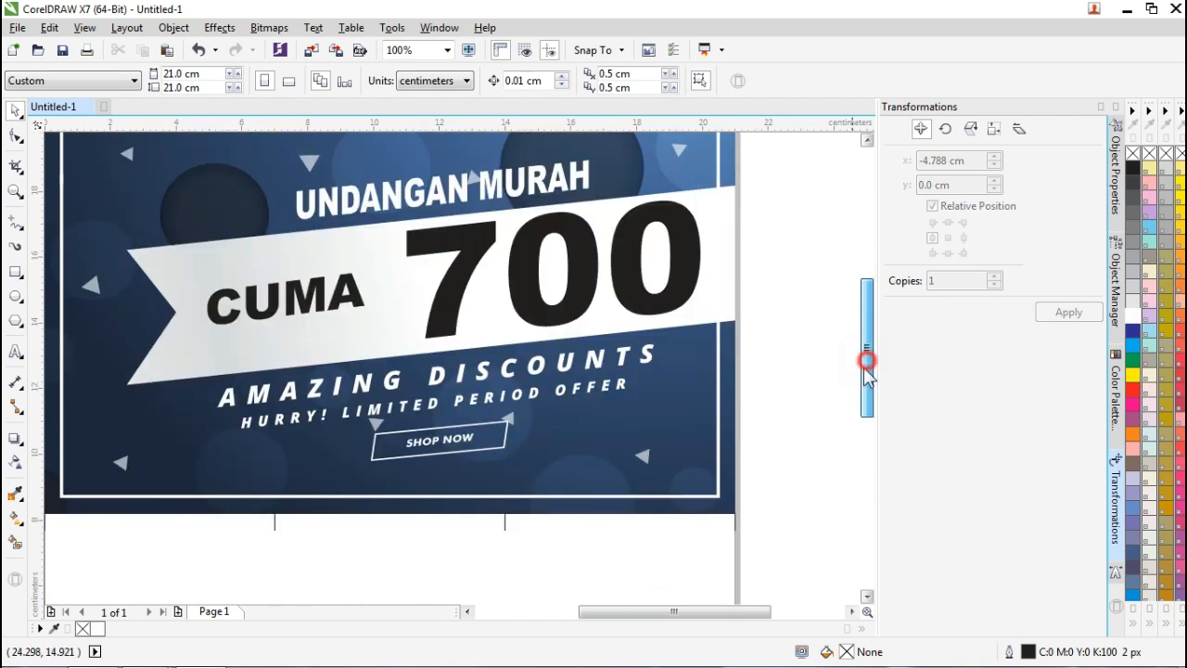
left_click(828, 350)
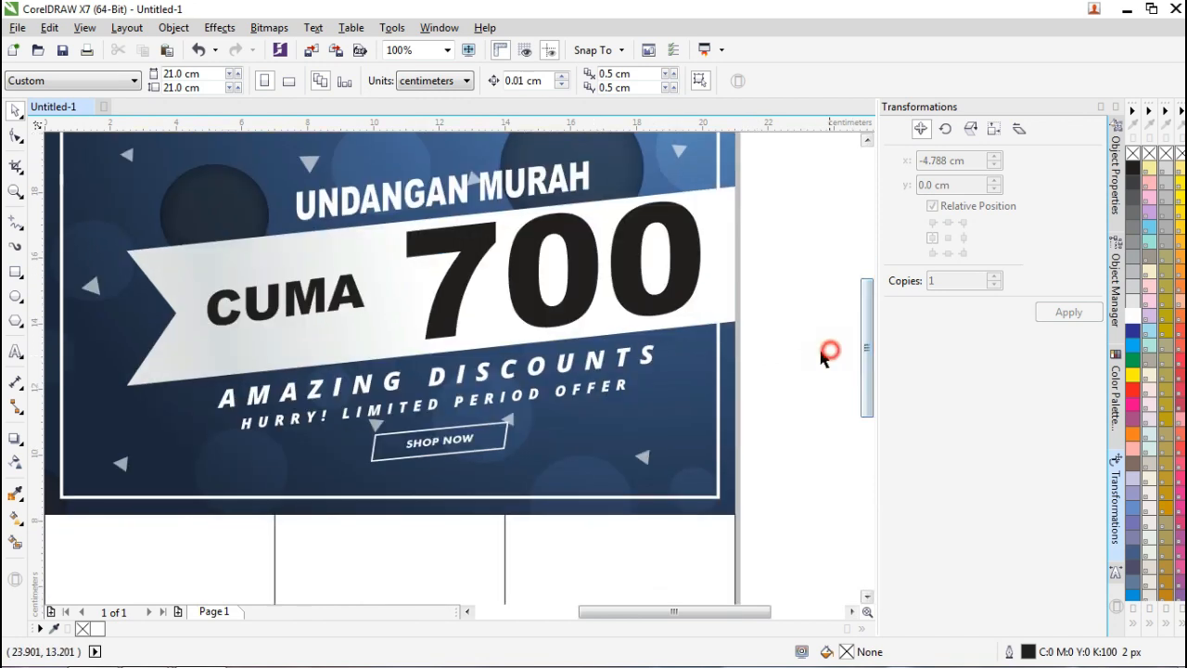
left_click(506, 373)
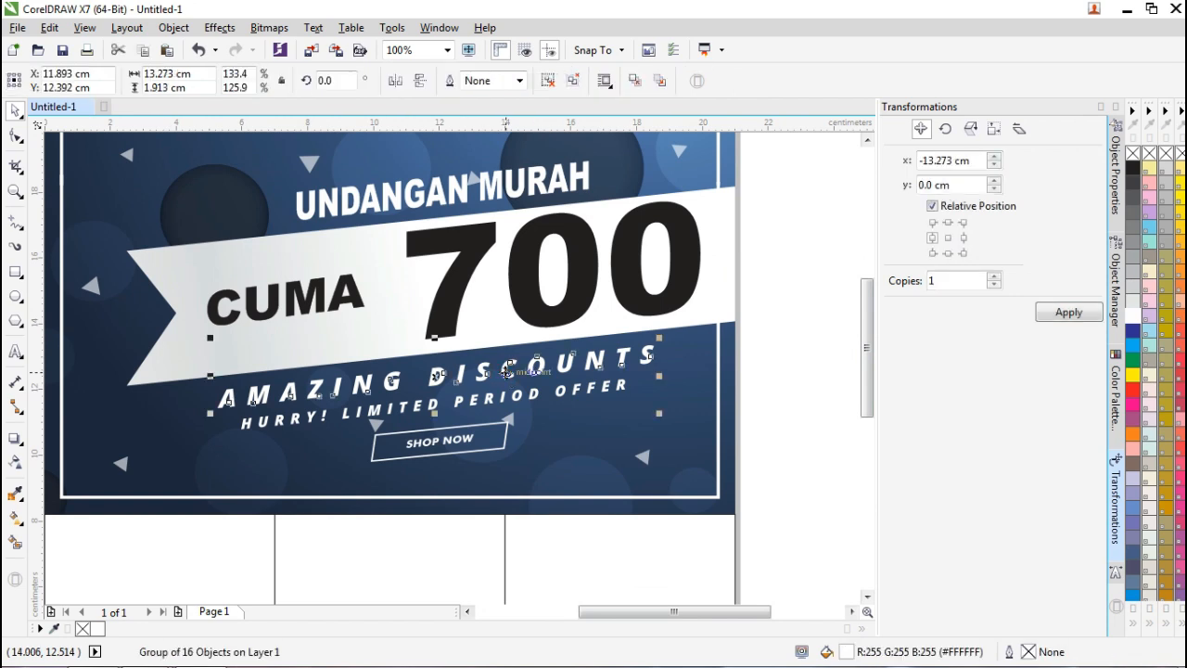
Replace AMAZING DISCOUNTS with a date line '27 OKT-3 NOV 2018' below the ribbon.
key("Delete")
left_click(15, 352)
left_click(338, 364)
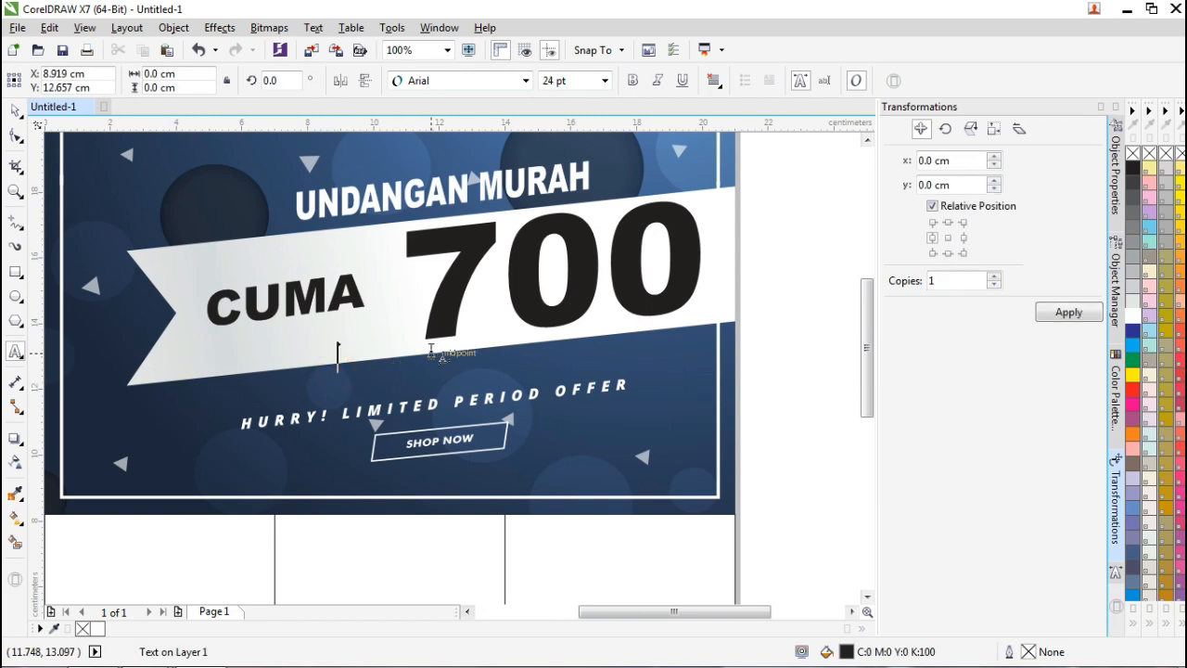
type("27")
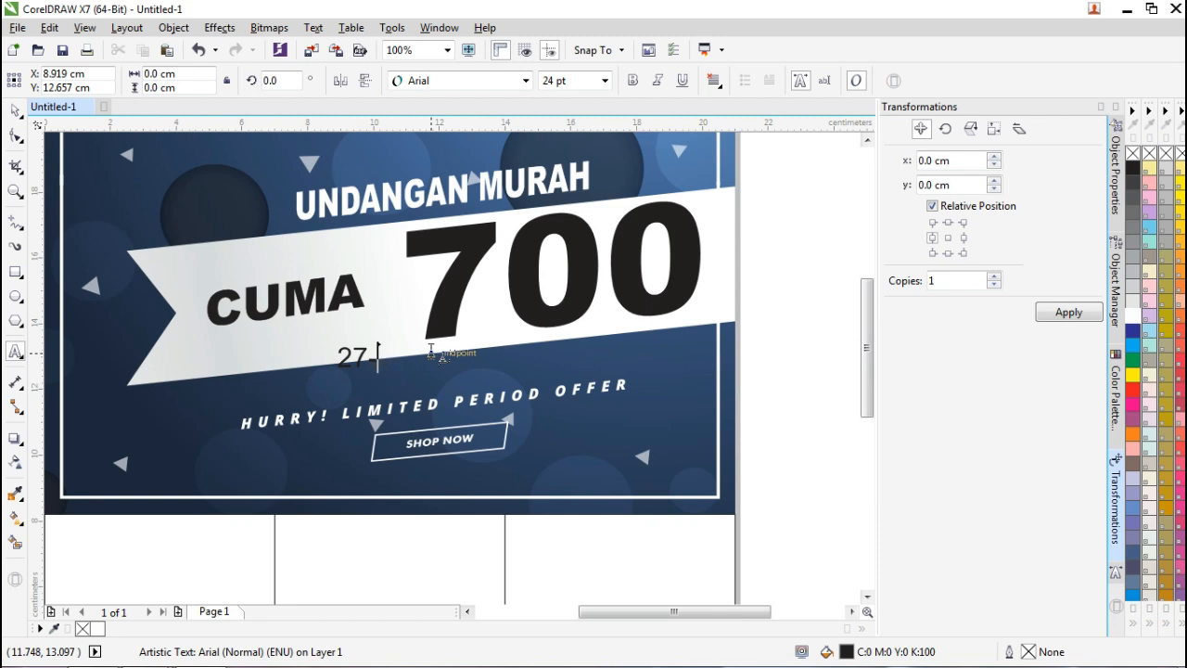
mouse_move(1155, 662)
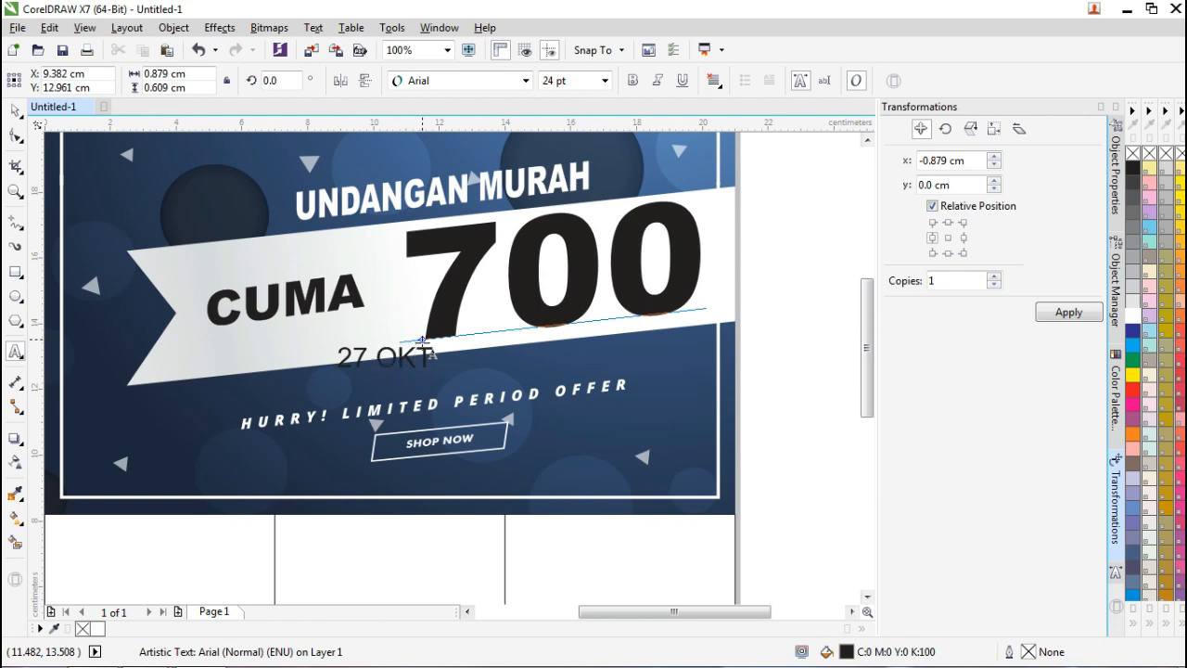
type("OKT 3 NOV 2018")
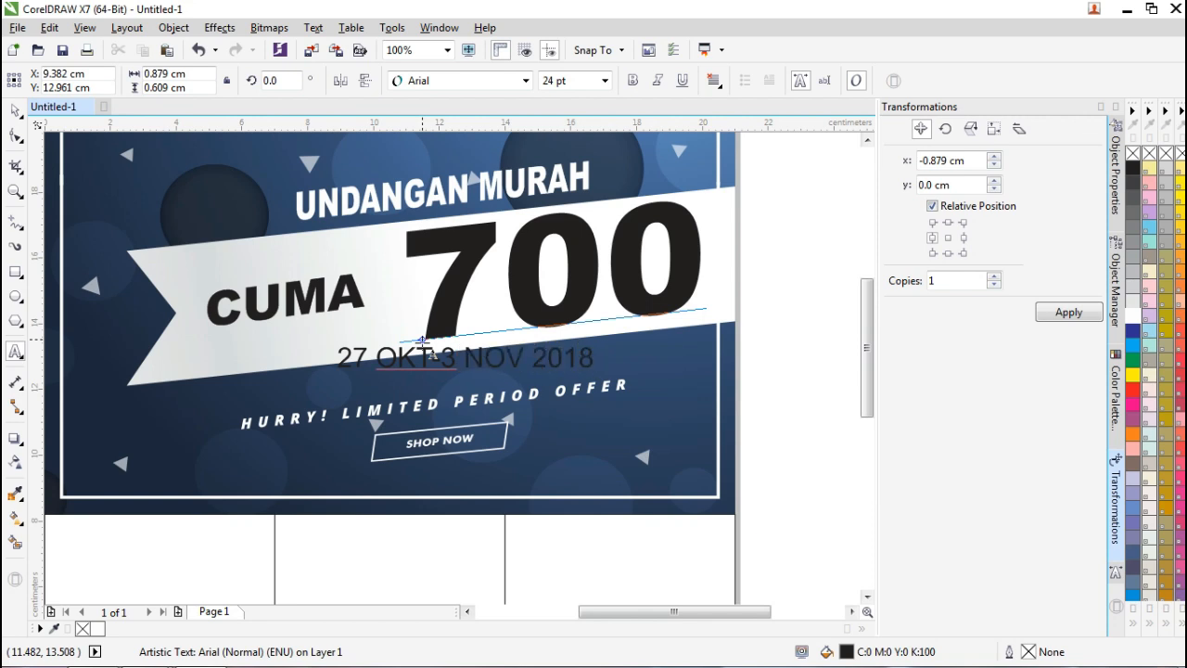
left_click(16, 110)
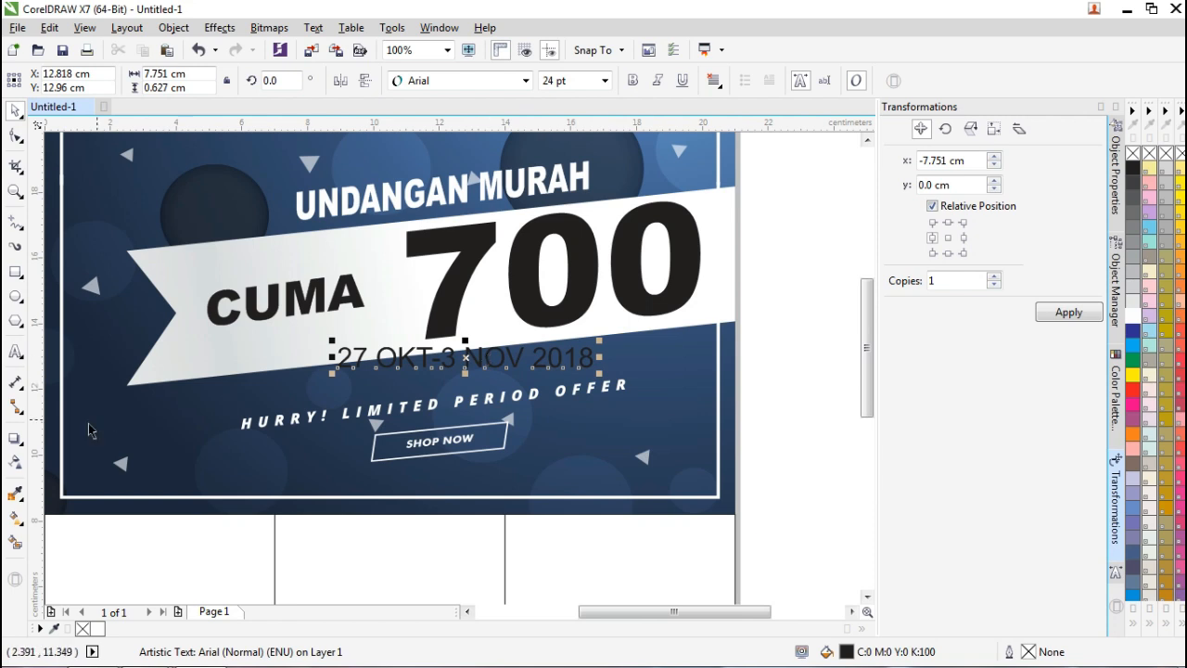
Set the '27 OKT-3 NOV 2018' date line in Candela Bold and colour it white.
left_click(524, 81)
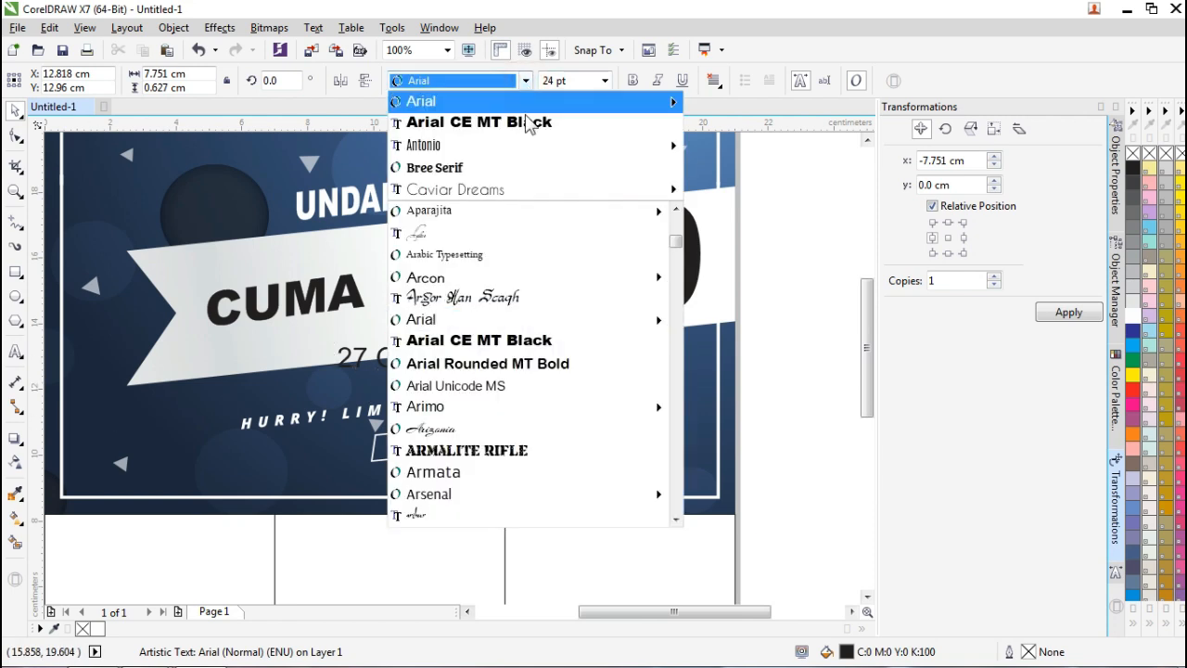
mouse_move(524, 150)
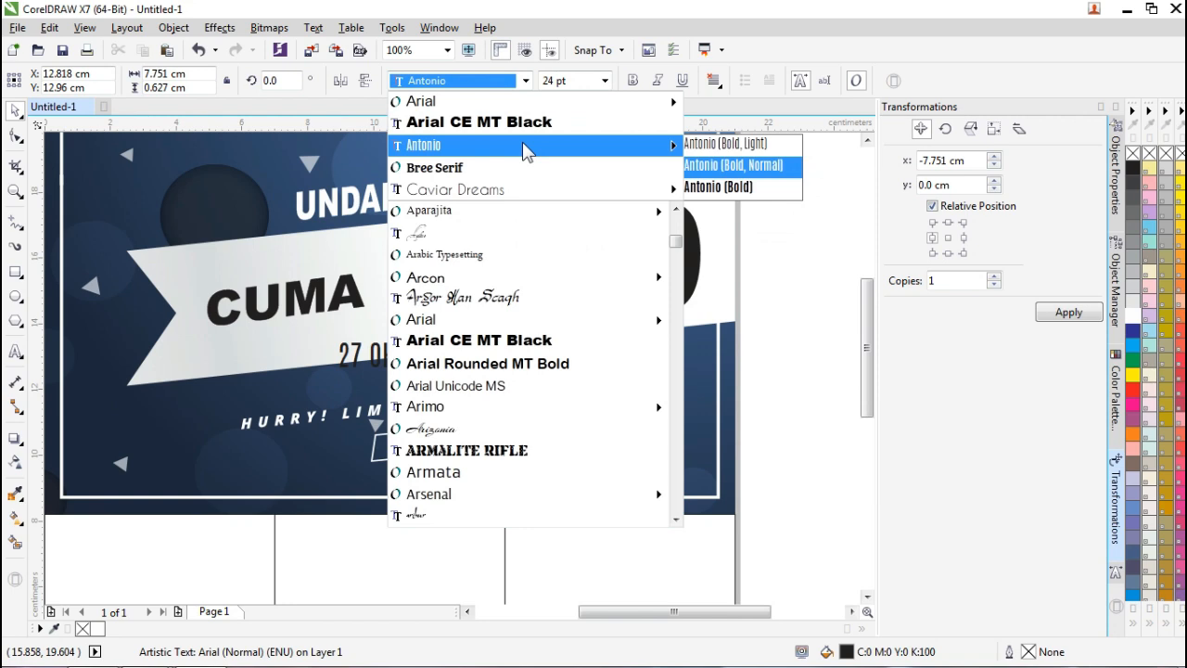
mouse_move(530, 190)
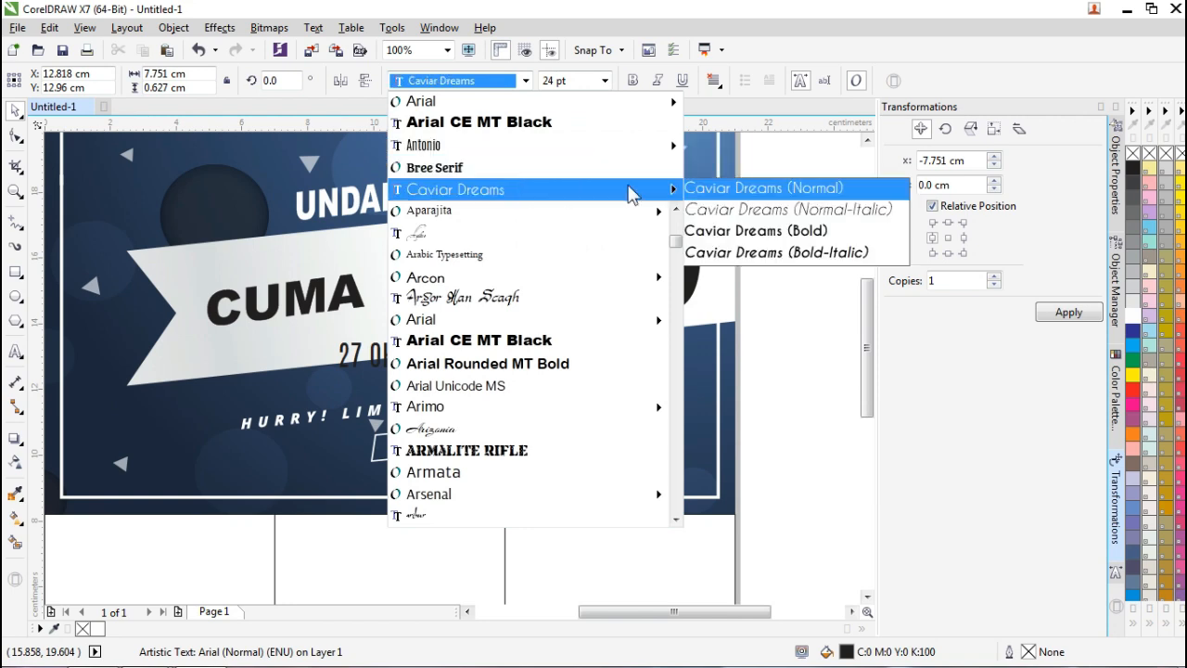
left_click(758, 230)
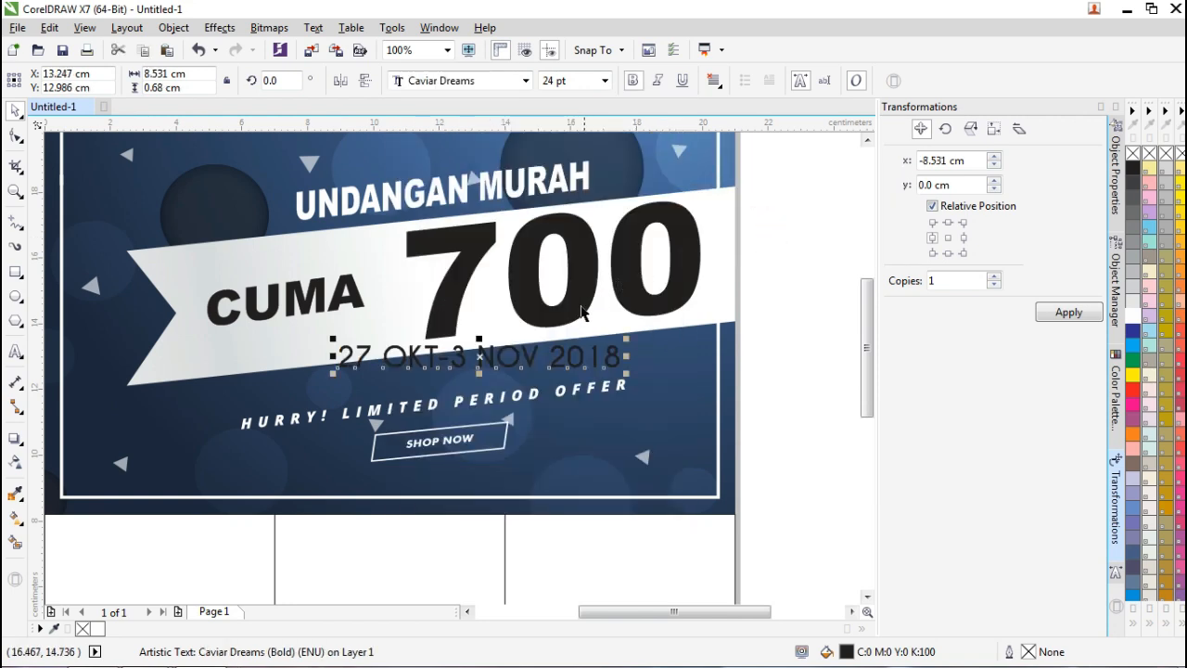
left_click(526, 81)
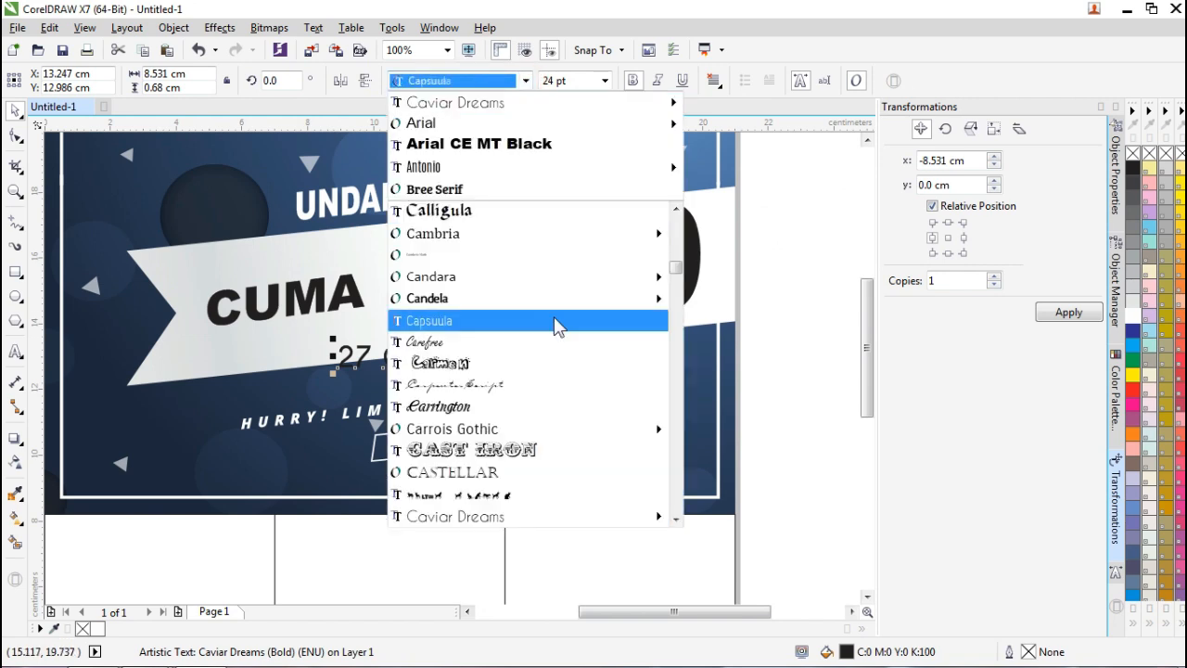
mouse_move(564, 306)
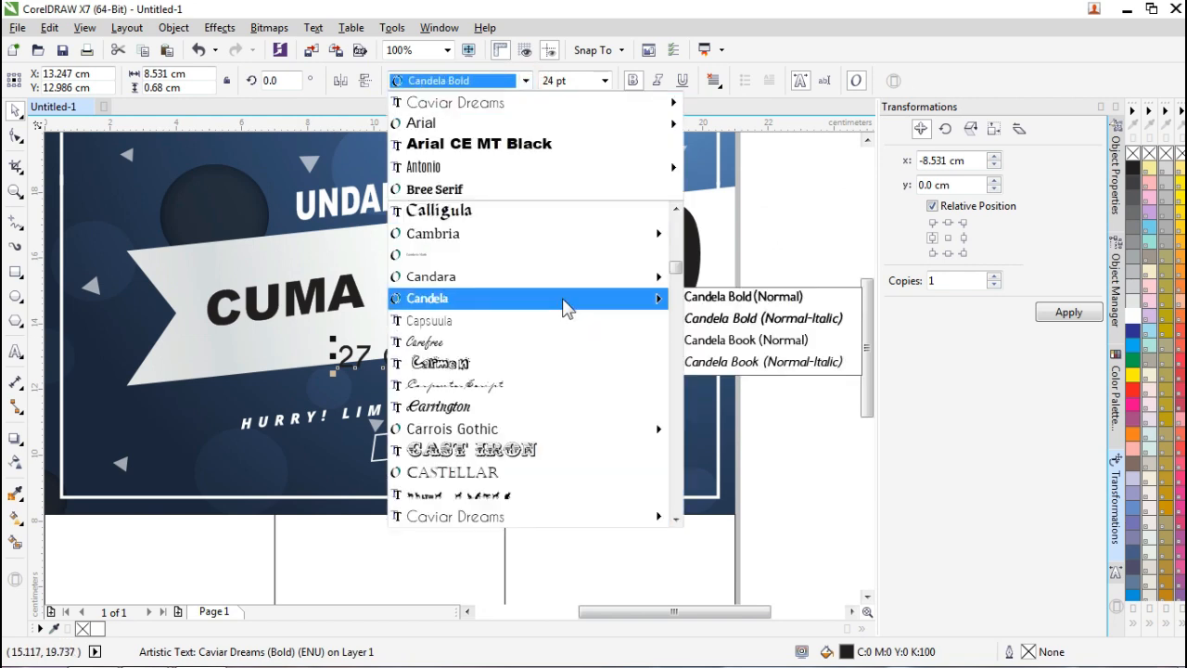
left_click(702, 297)
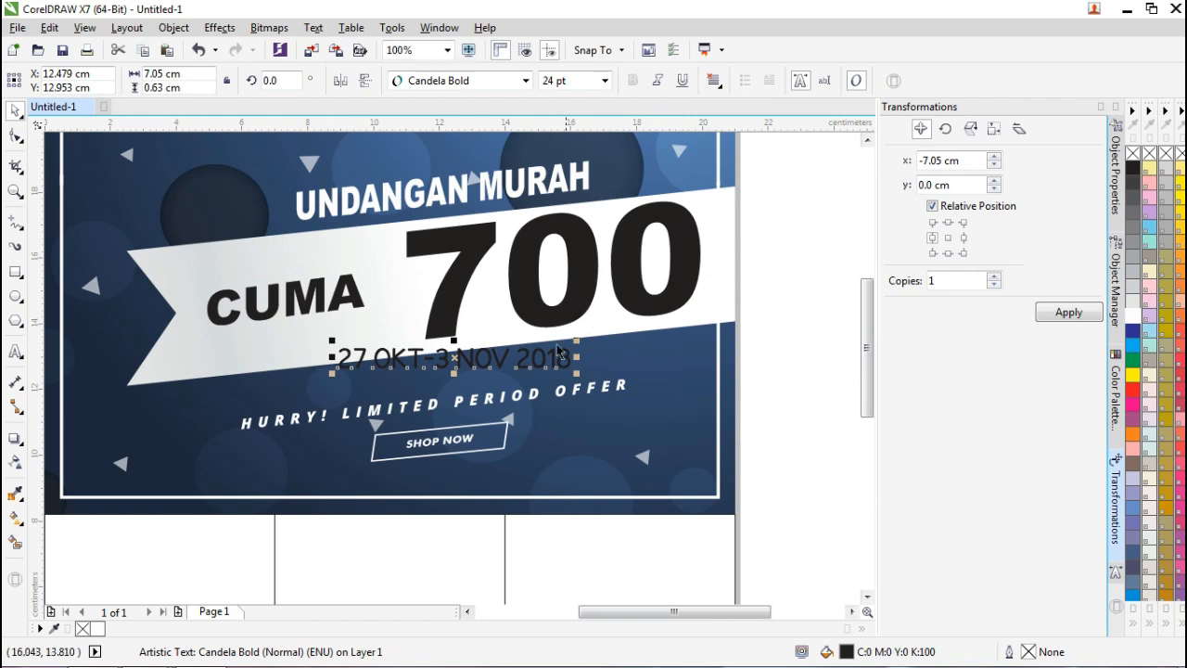
left_click(1133, 316)
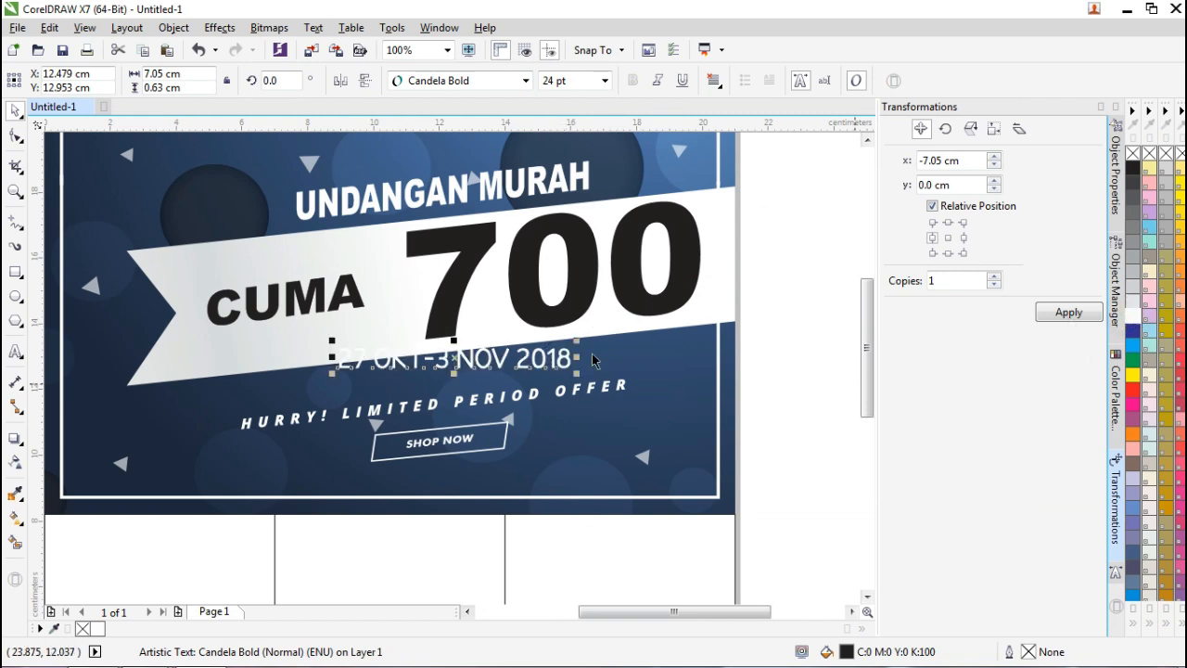
Lower the date line slightly and rotate it about 6.2° to follow the ribbon.
mouse_move(526, 358)
left_mouse_down()
mouse_move(531, 376)
mouse_move(548, 366)
left_mouse_up()
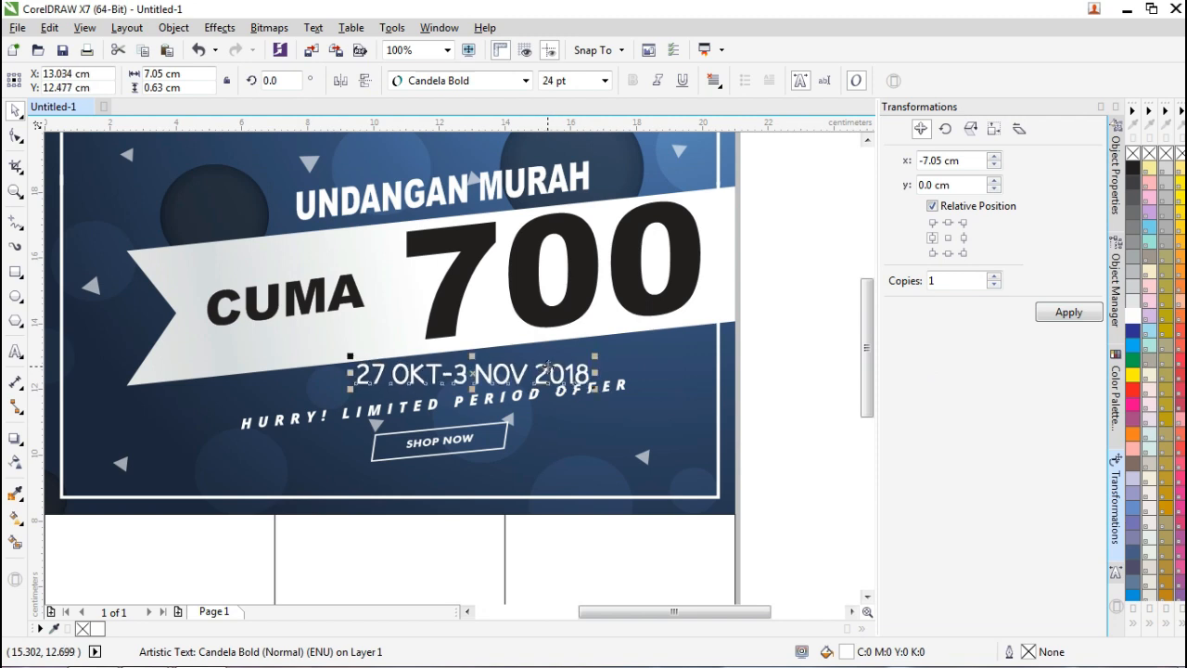
scroll(551, 381, "up", 1)
left_click(596, 355)
left_click(619, 369)
left_click(618, 368)
left_click_drag(634, 345, 634, 316)
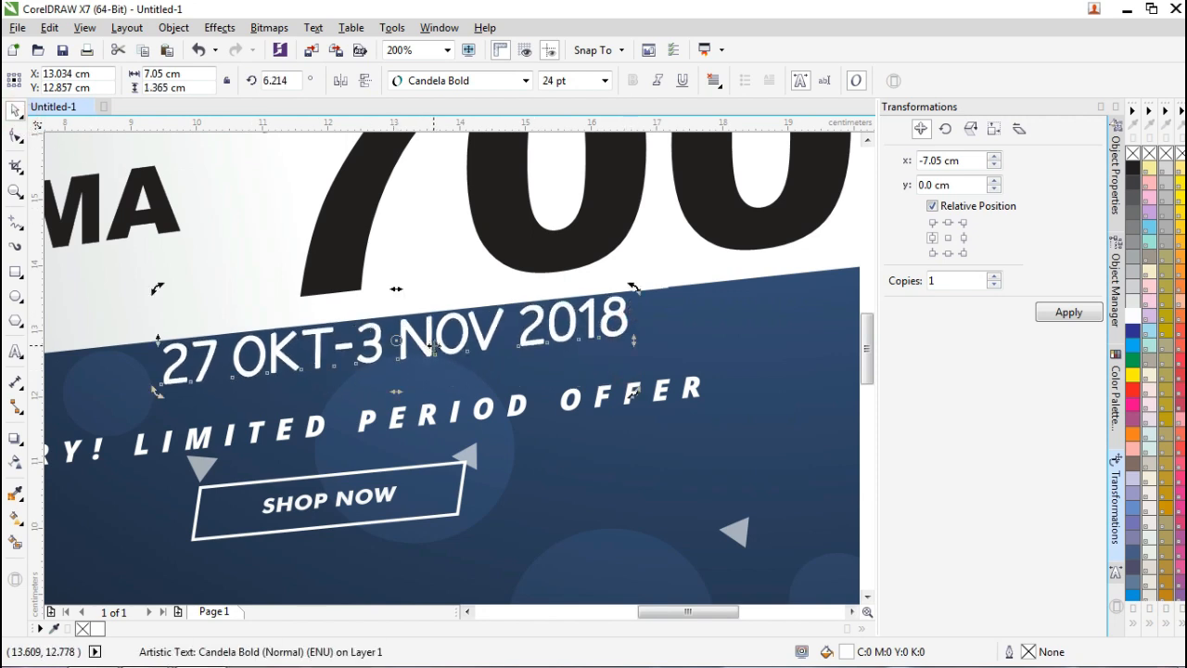
left_click(740, 350)
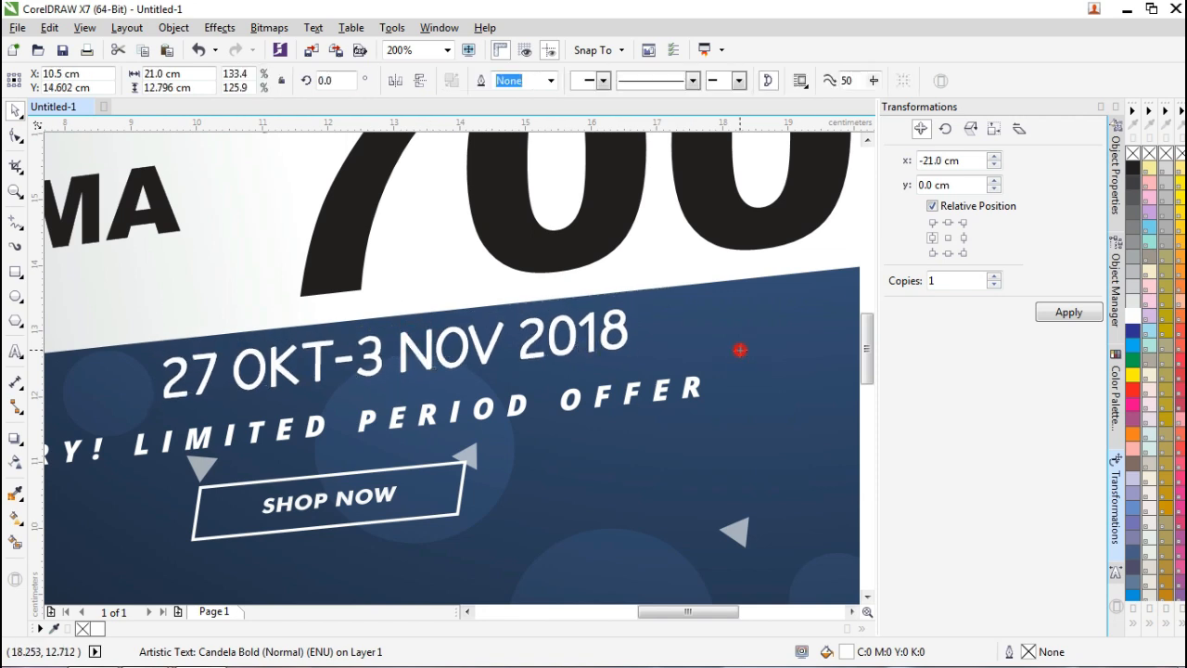
Delete the HURRY! LIMITED PERIOD OFFER group.
scroll(546, 349, "down", 2)
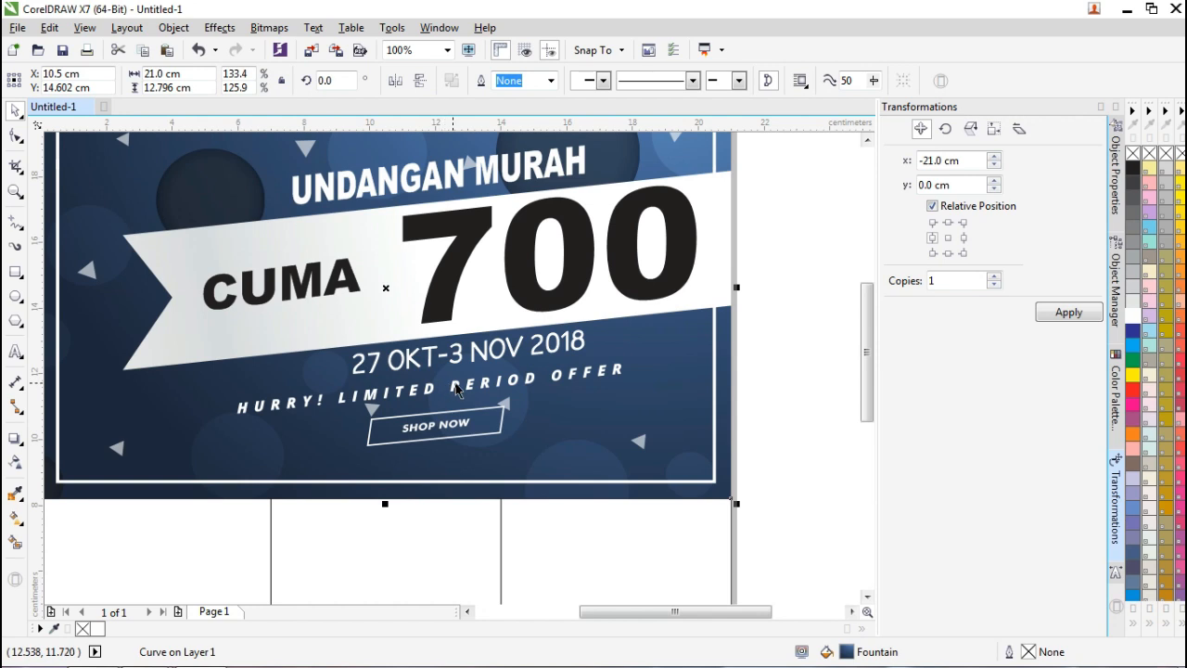
left_click(456, 386)
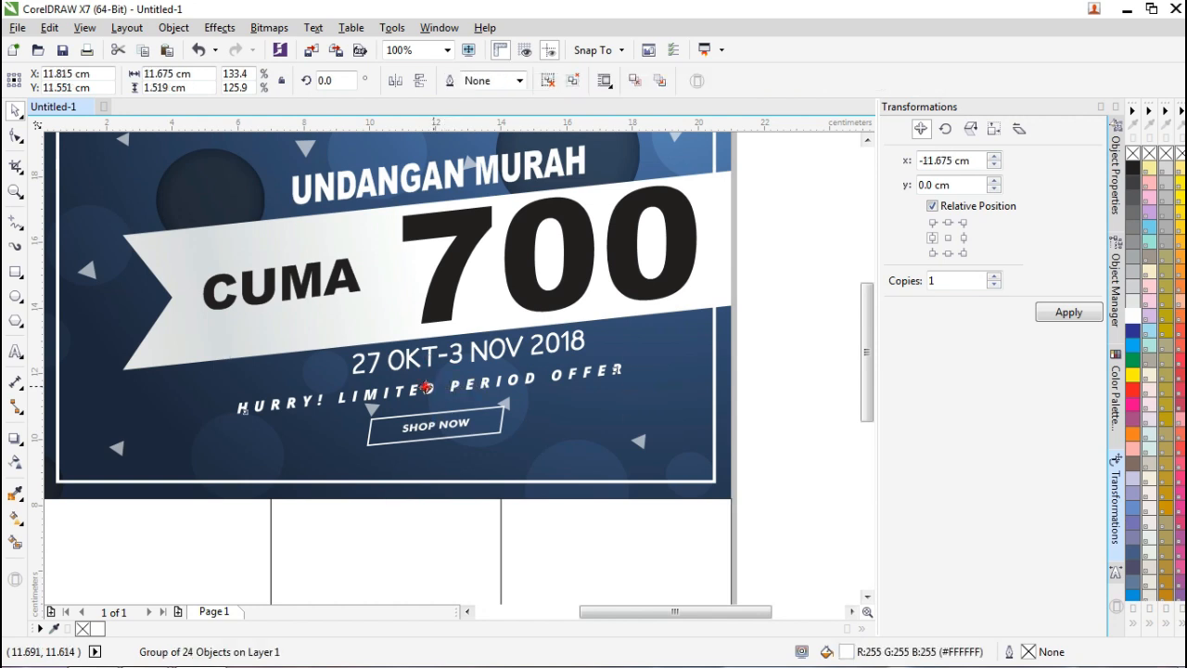
key("Delete")
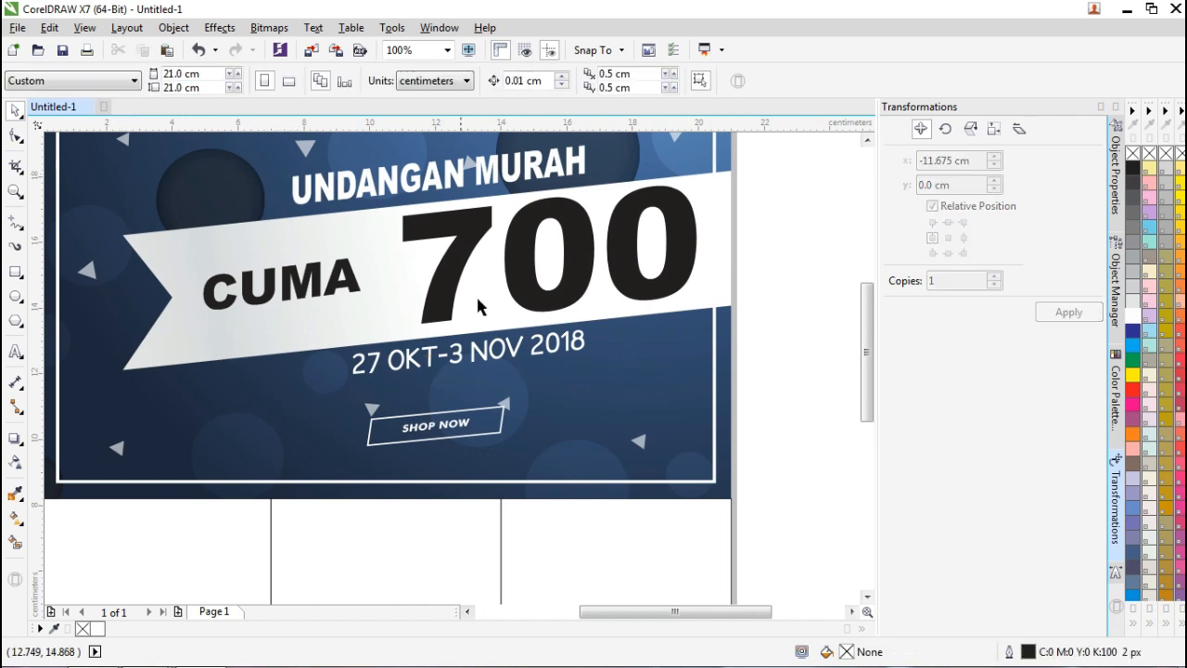
Duplicate the date line beneath it and change the copy to WA plus the phone number.
left_click(486, 354)
left_click_drag(486, 352, 481, 377)
double_click(467, 381)
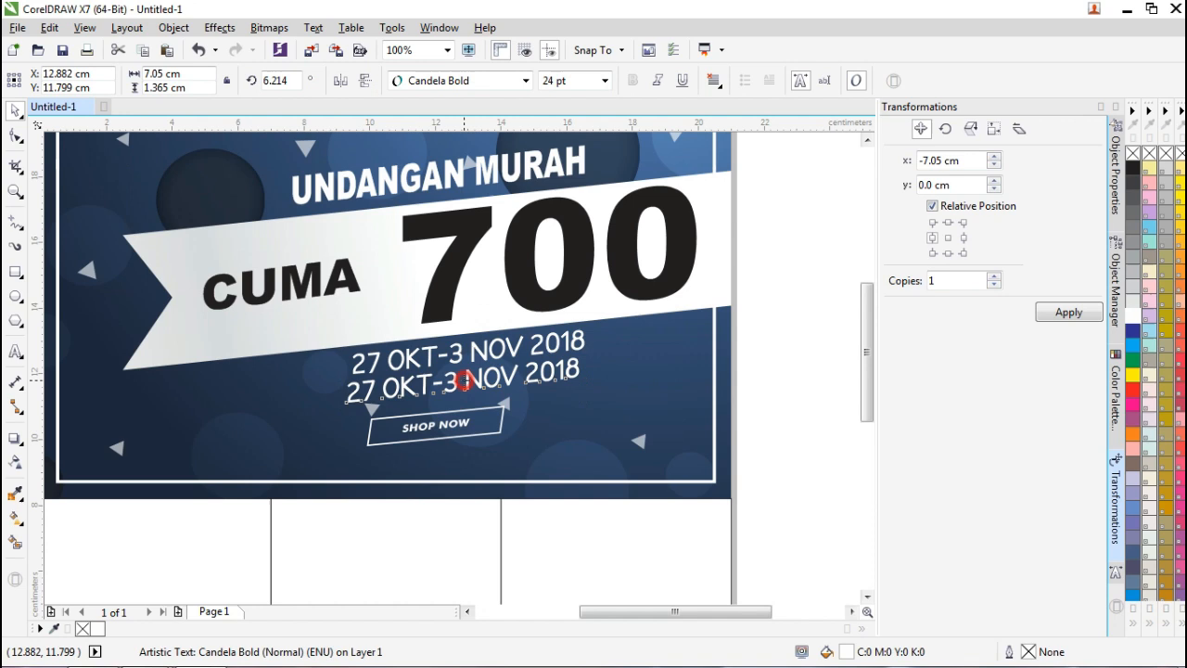
key("ctrl+a")
type("W")
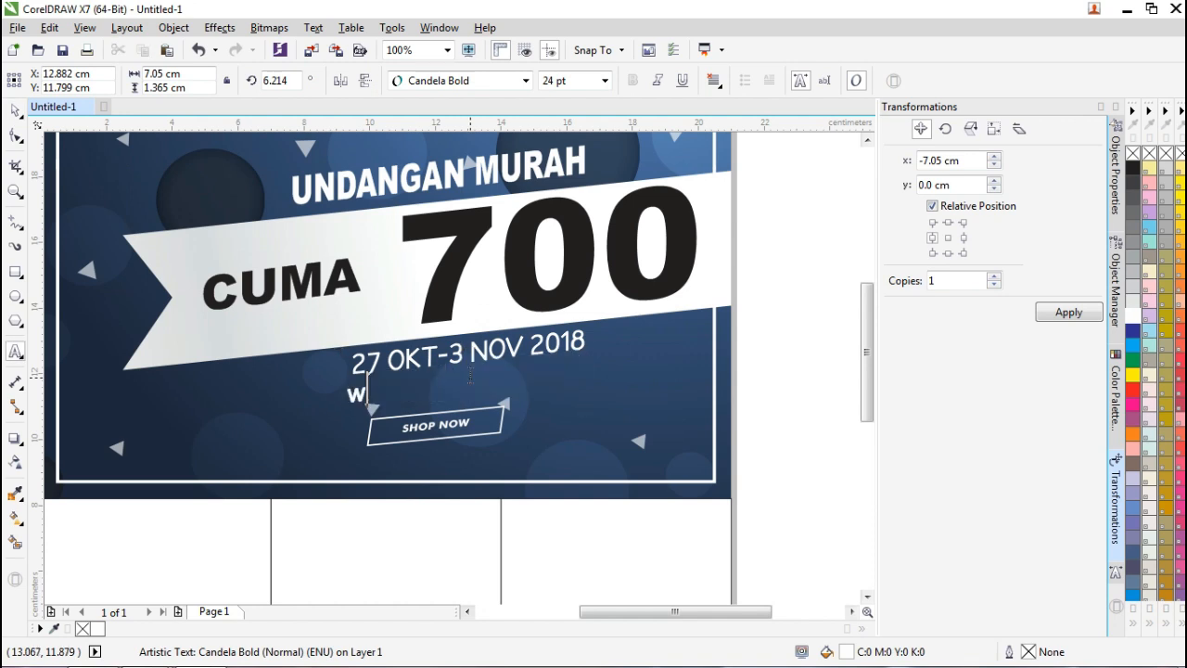
type("a")
key("BackSpace")
key("BackSpace")
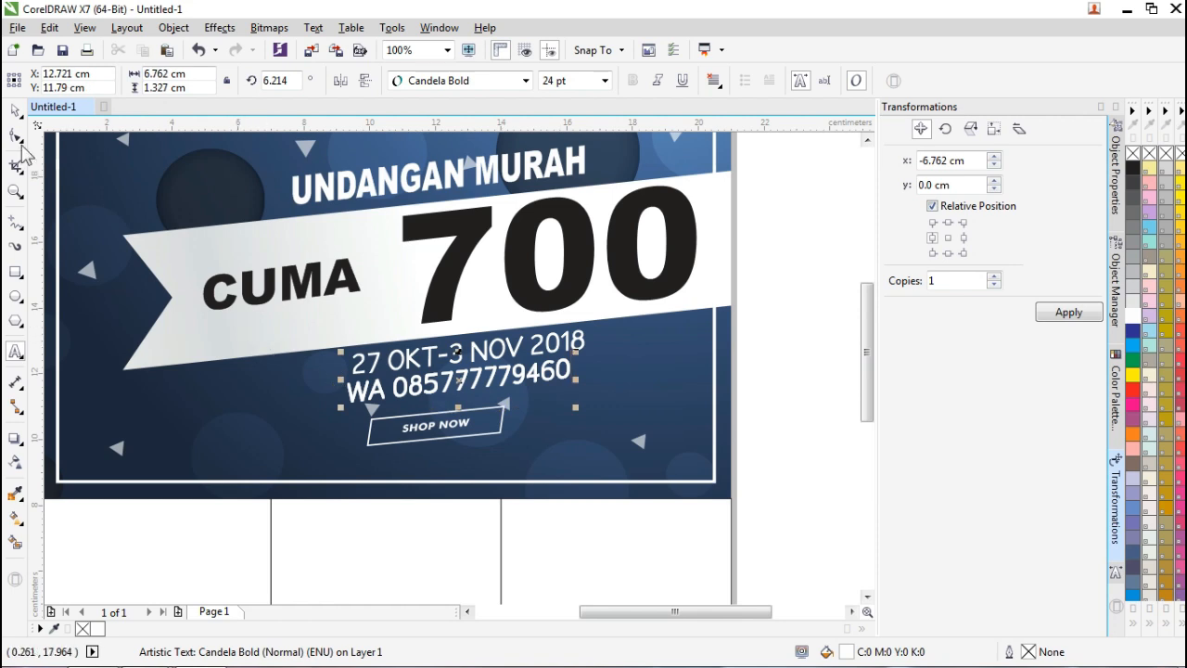
left_click(13, 115)
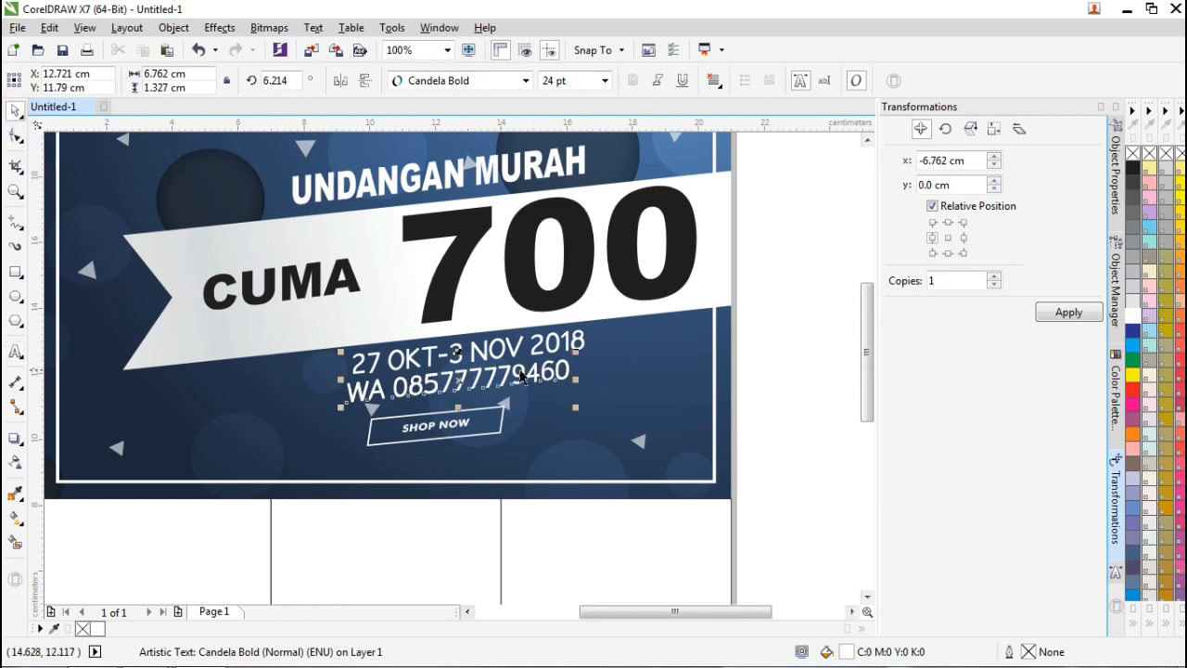
left_click(515, 376)
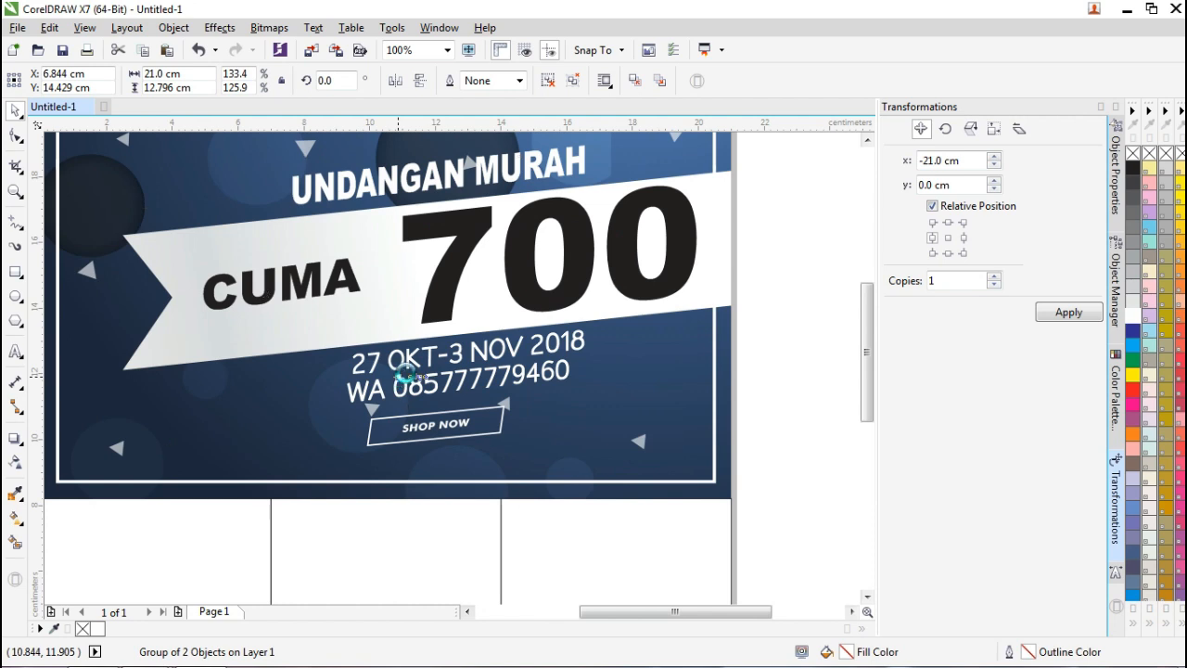
Move the WA phone-number line to the banner's lower left.
left_click(790, 380)
left_click(549, 379)
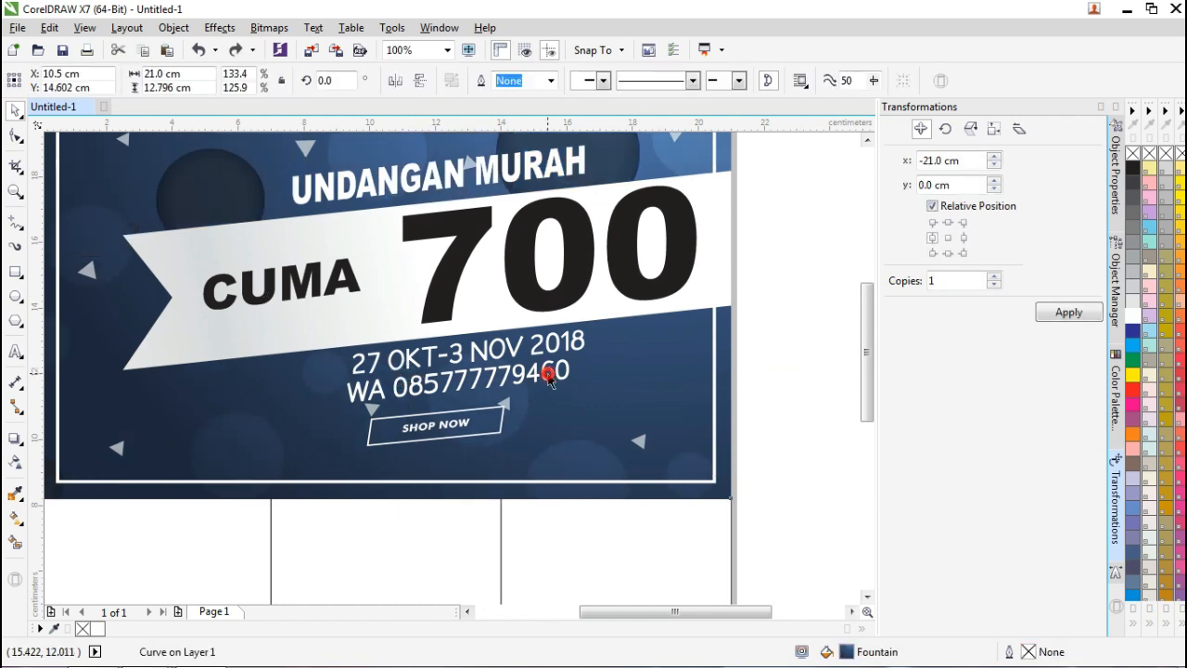
double_click(549, 379)
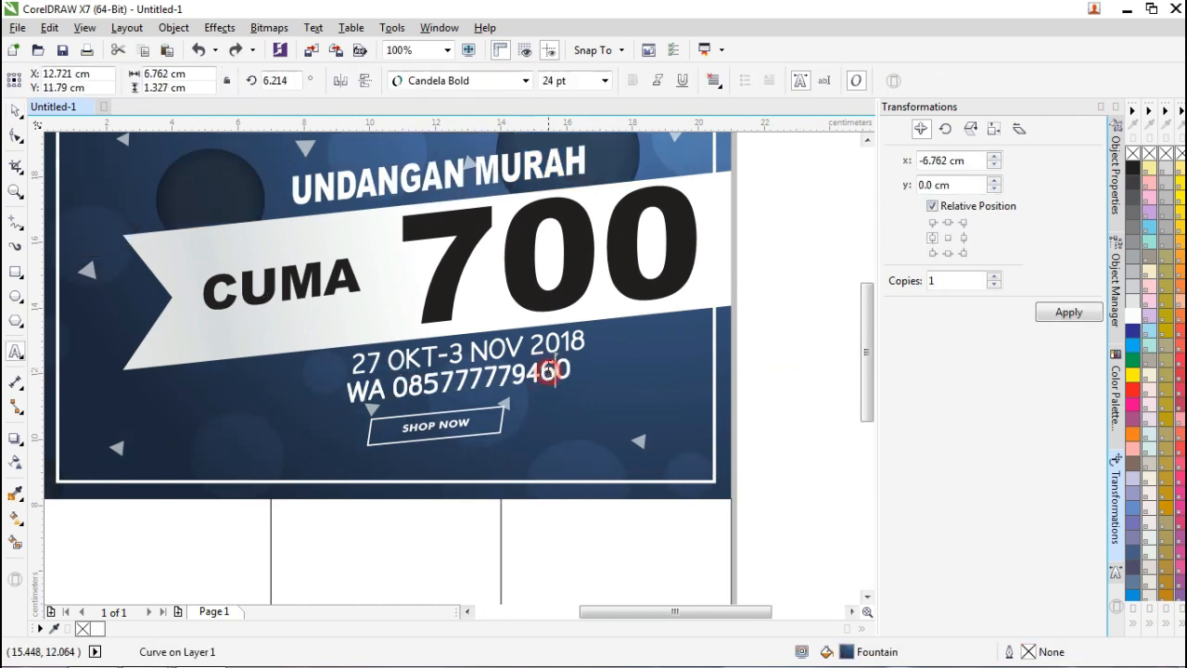
left_click(16, 111)
scroll(436, 376, "up", 2)
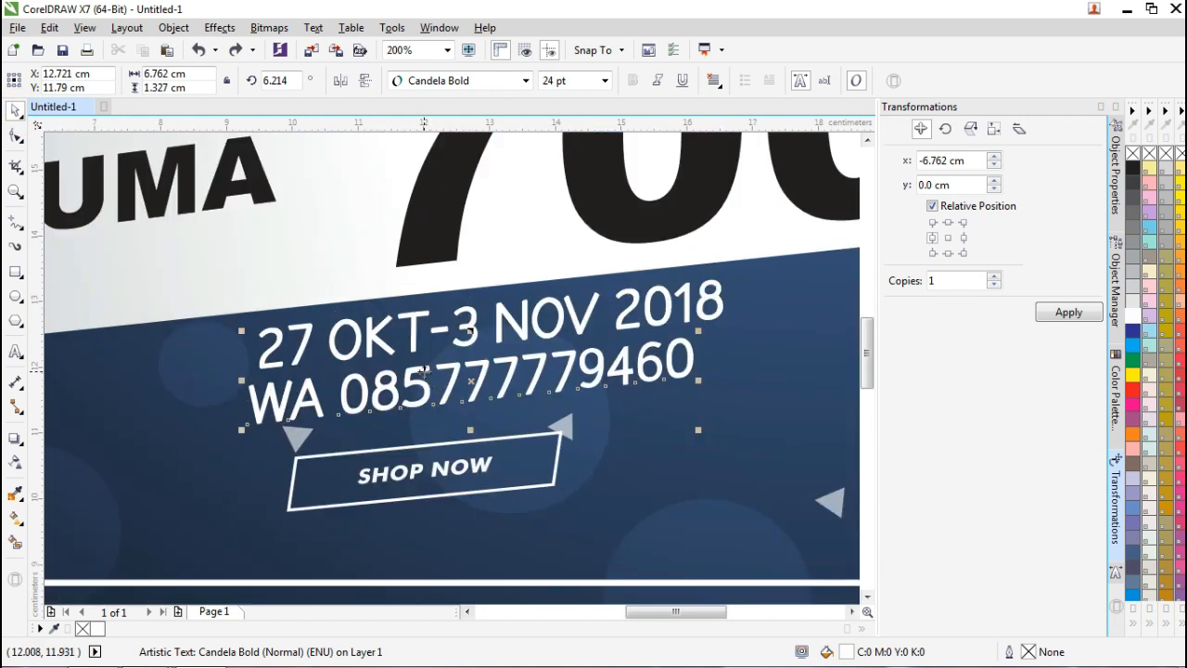
left_click_drag(419, 371, 237, 405)
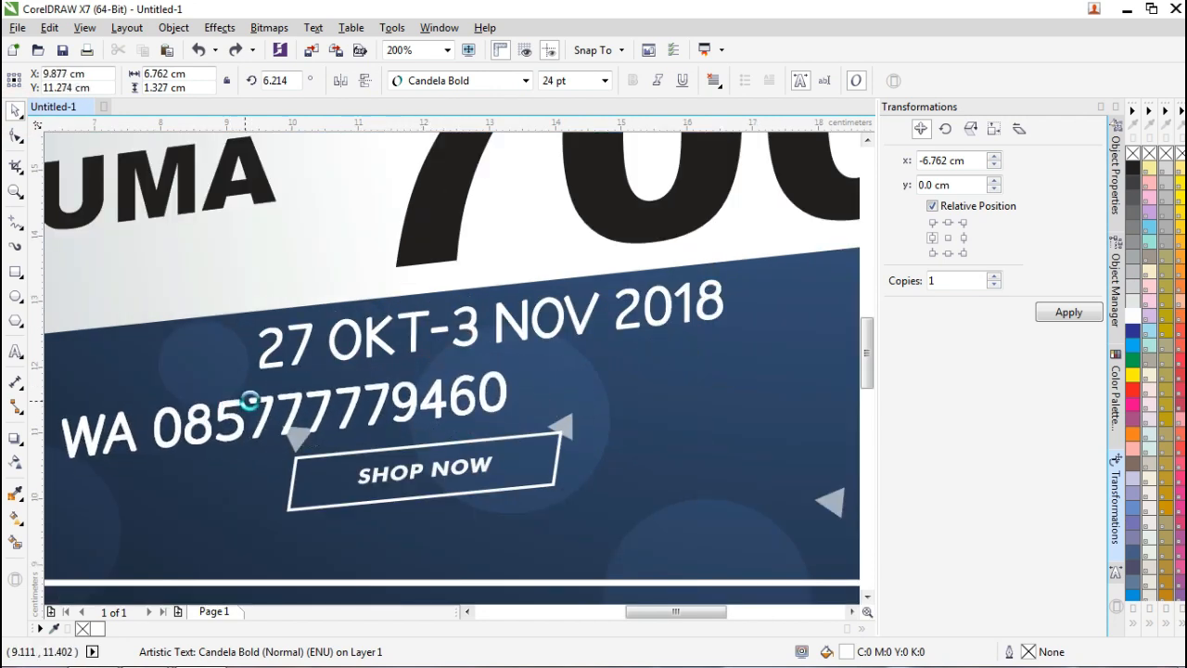
scroll(268, 398, "down", 4)
scroll(272, 400, "up", 2)
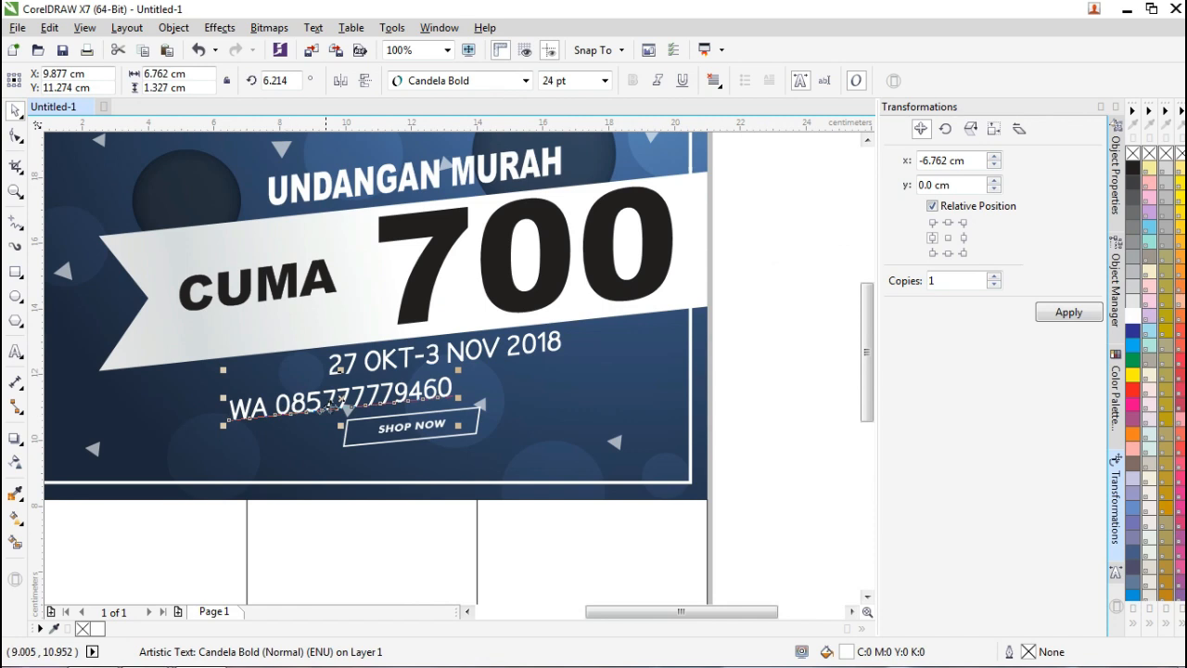
left_click_drag(345, 399, 224, 382)
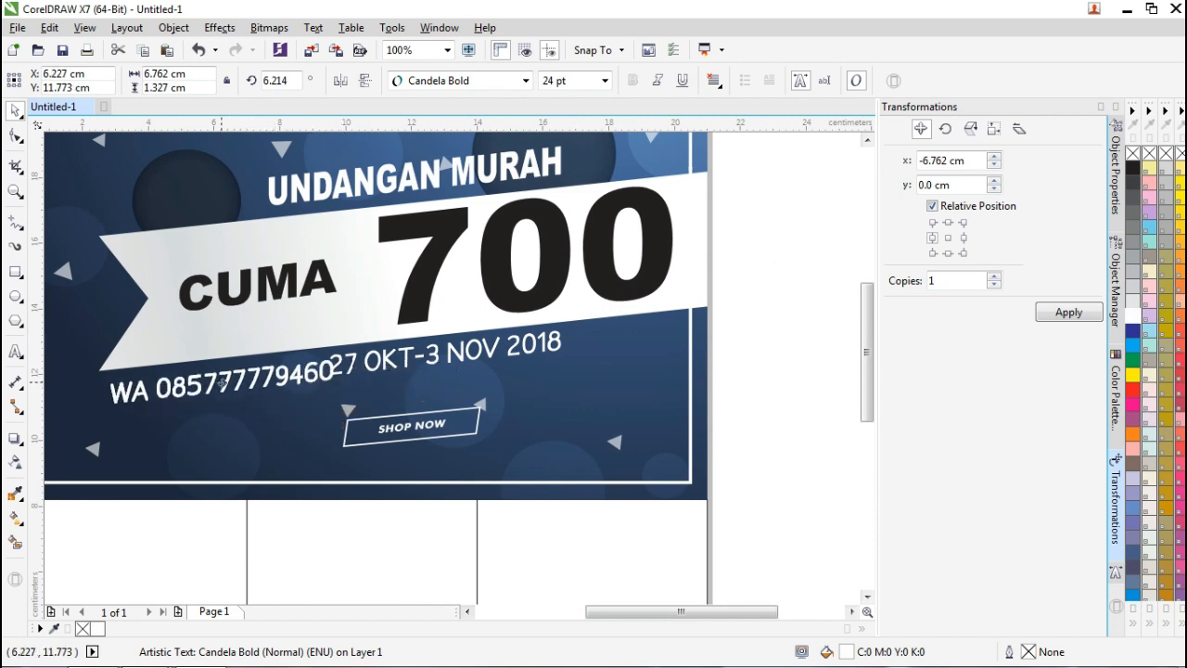
Move the date line to the right so both lines share one row.
left_click_drag(454, 355, 565, 340)
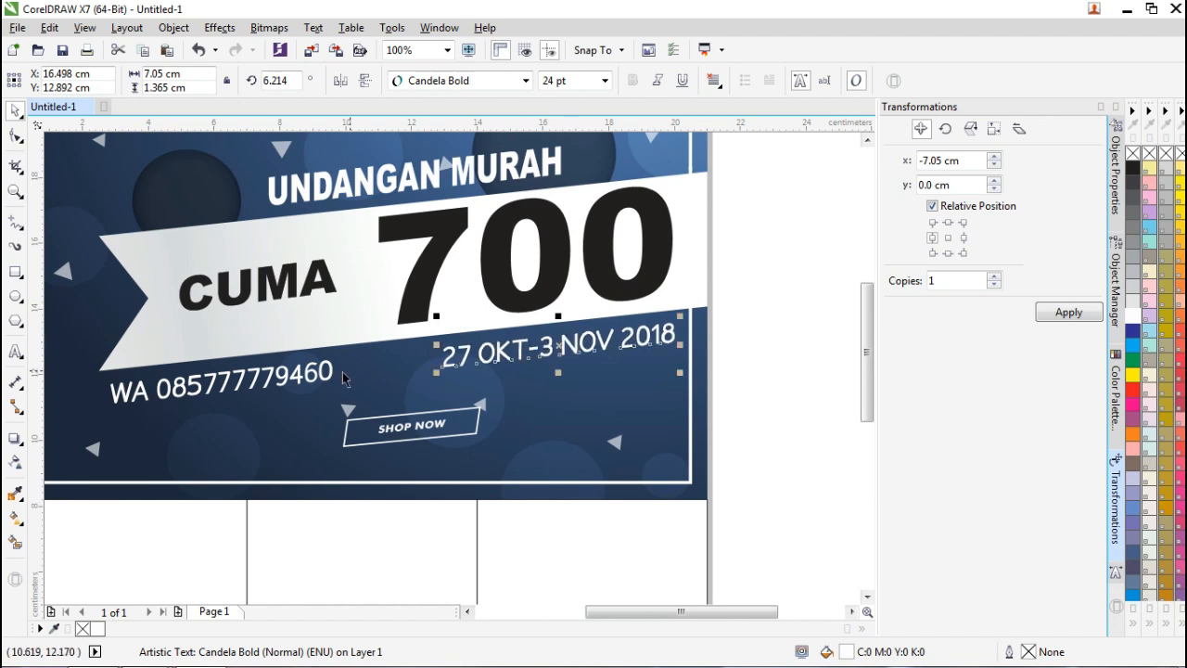
left_click(330, 374)
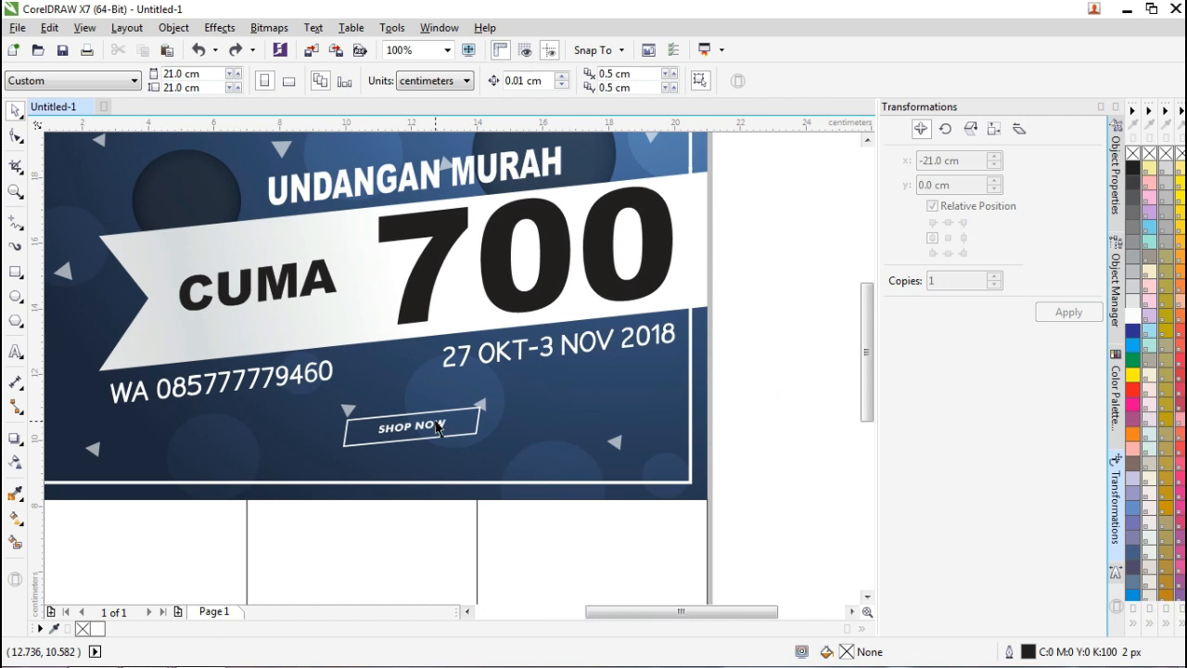
left_click_drag(505, 538, 724, 435)
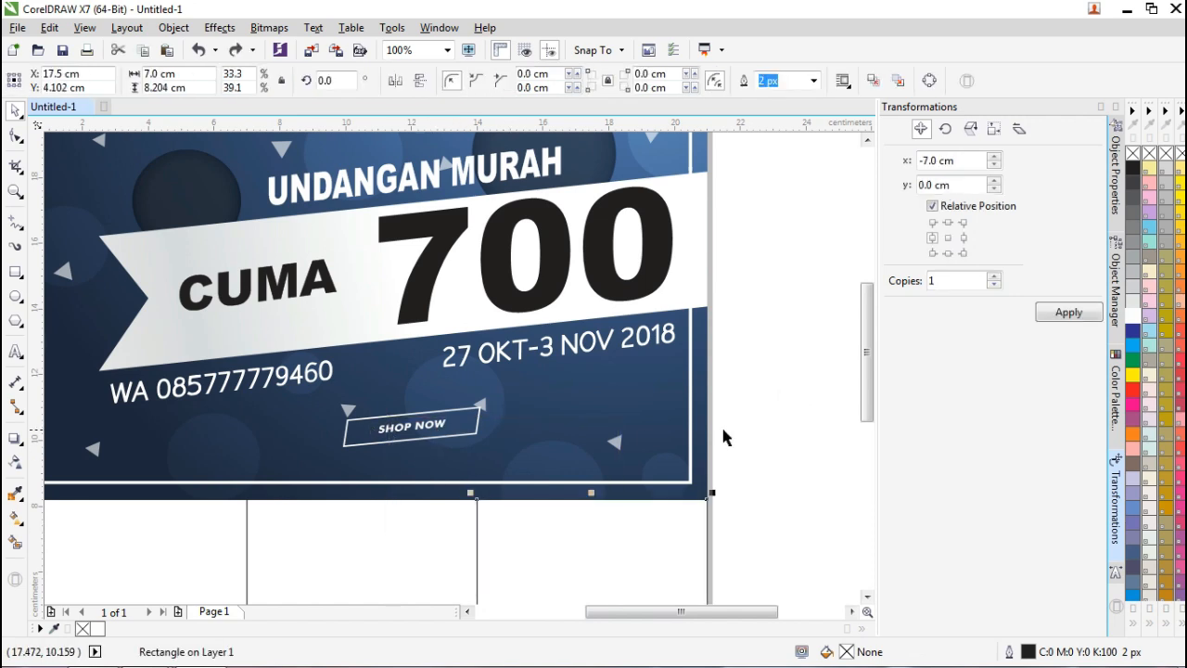
Enlarge the SHOP NOW button to about 9 cm wide and shift it 2 cm left.
left_click(480, 414)
left_click_drag(481, 404, 639, 361)
left_click_drag(541, 372, 470, 376)
scroll(470, 376, "down", 3)
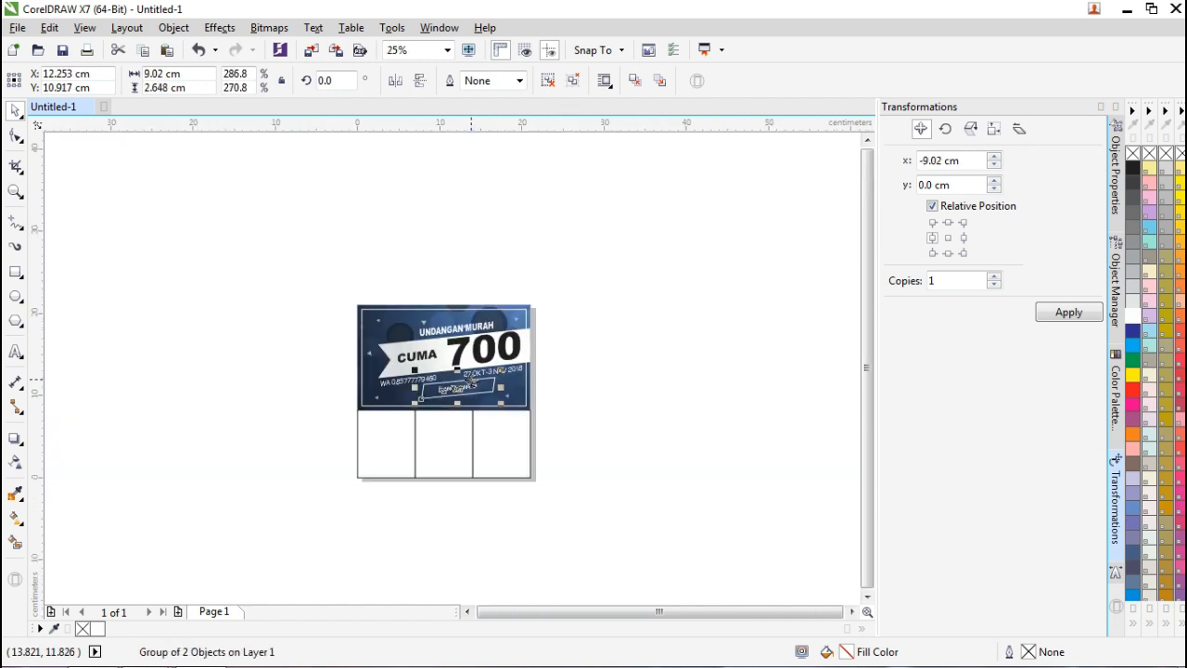
scroll(422, 396, "up", 1)
left_click(702, 375)
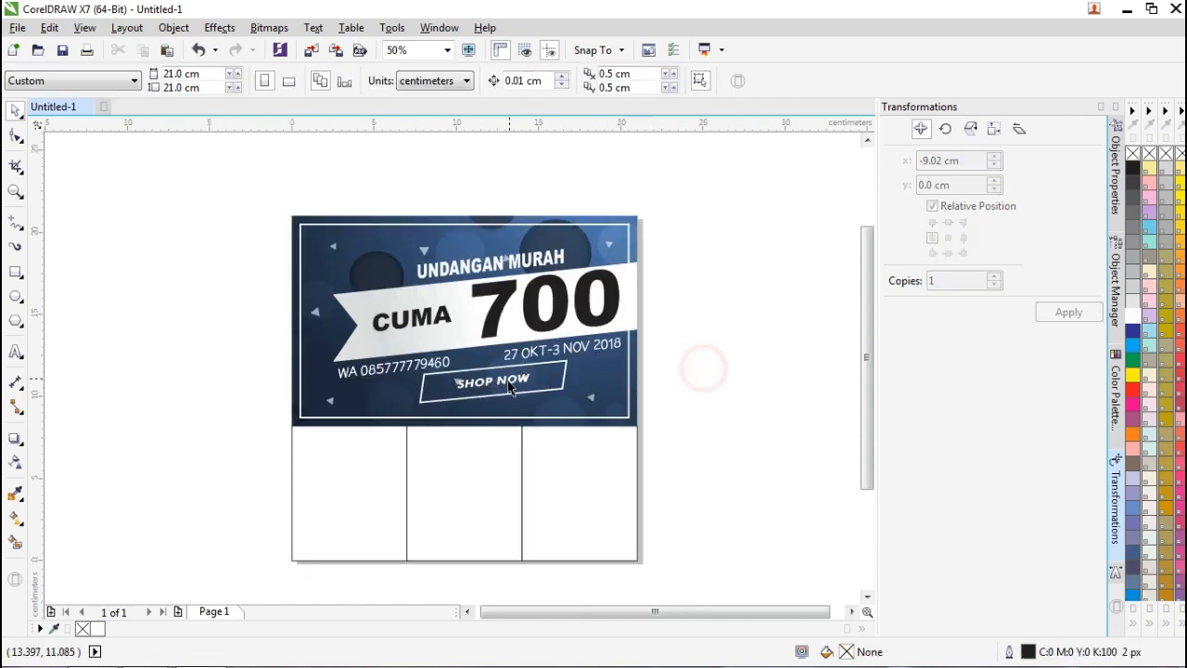
Ungroup the SHOP NOW button and delete its lettering, leaving the empty outline box.
scroll(484, 382, "up", 1)
scroll(484, 382, "up", 1)
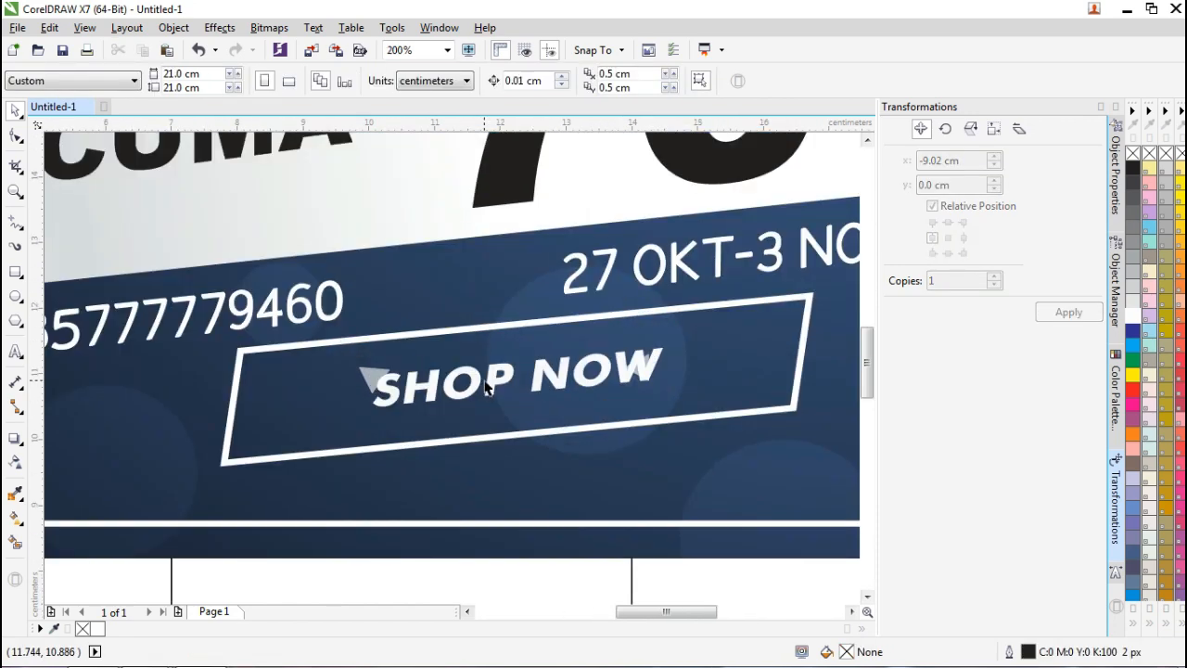
left_click(489, 380)
right_click(490, 380)
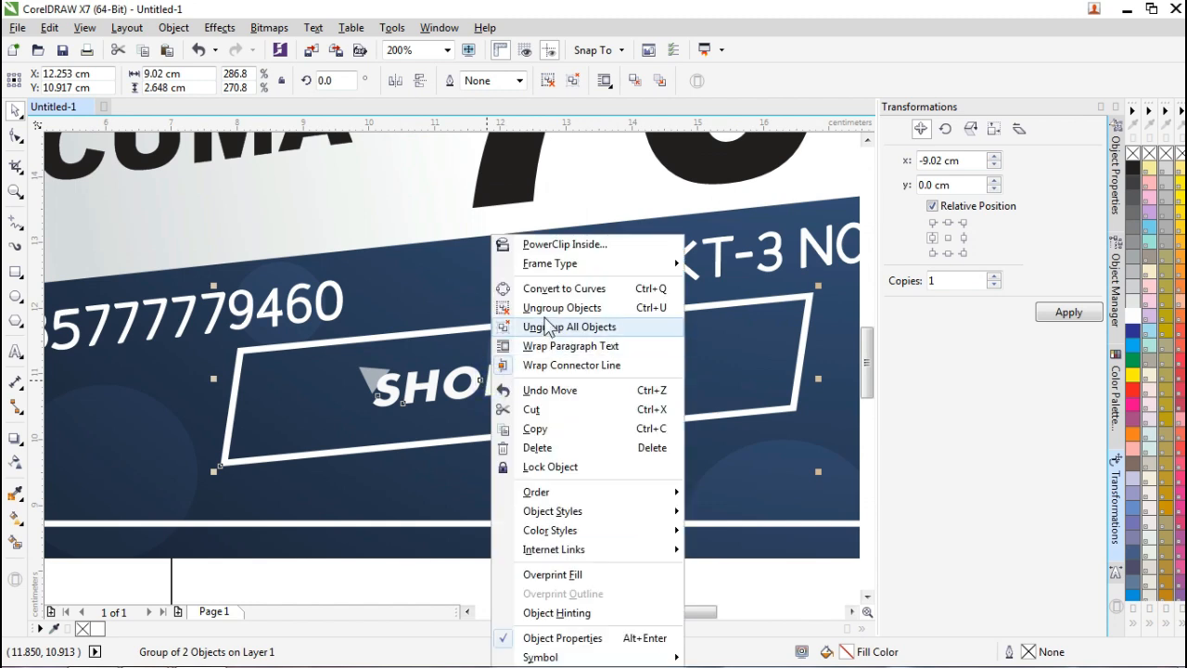
left_click(557, 324)
left_click(352, 229)
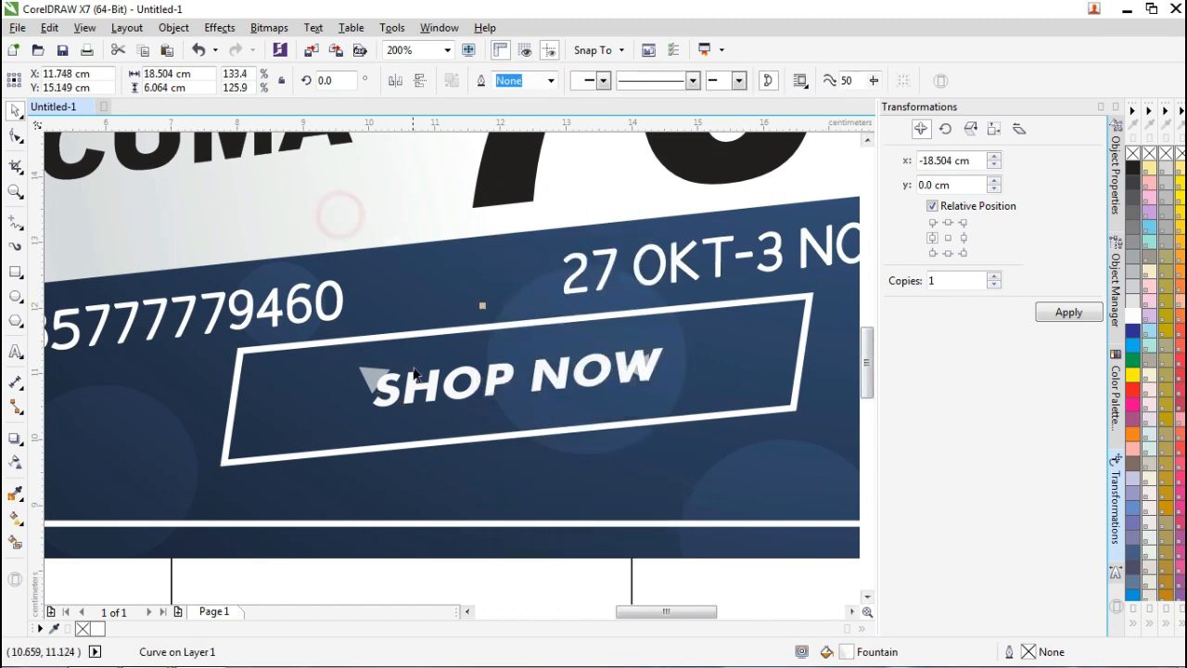
left_click(420, 386)
key("Delete")
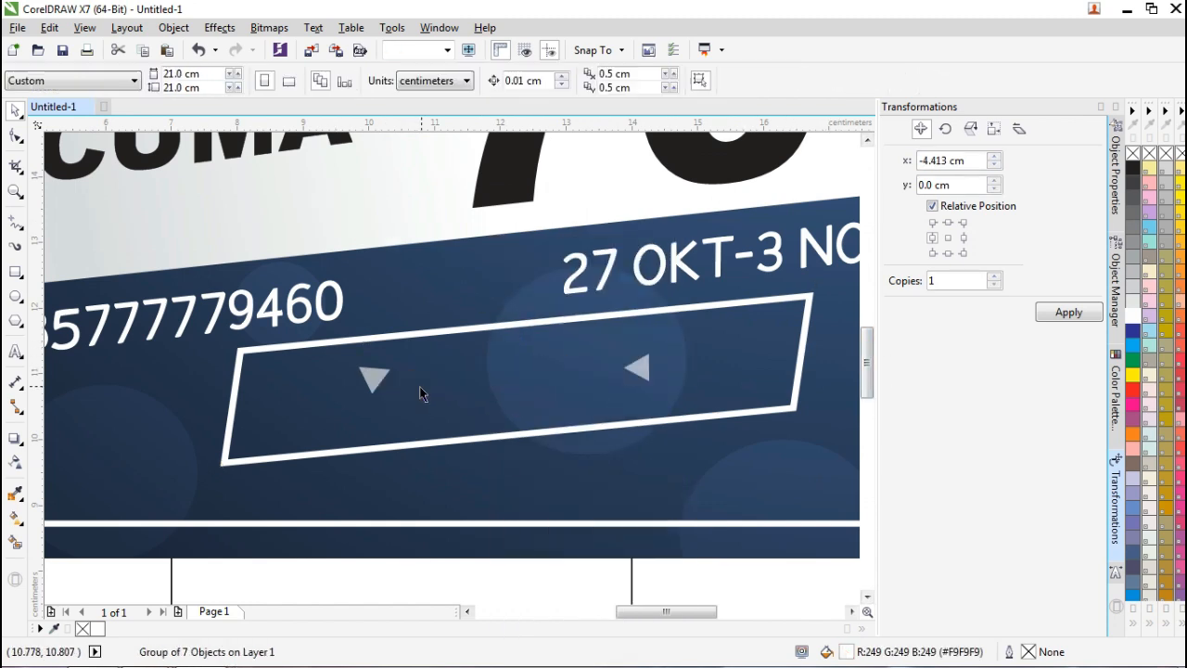
scroll(299, 341, "down", 1)
left_click(304, 321)
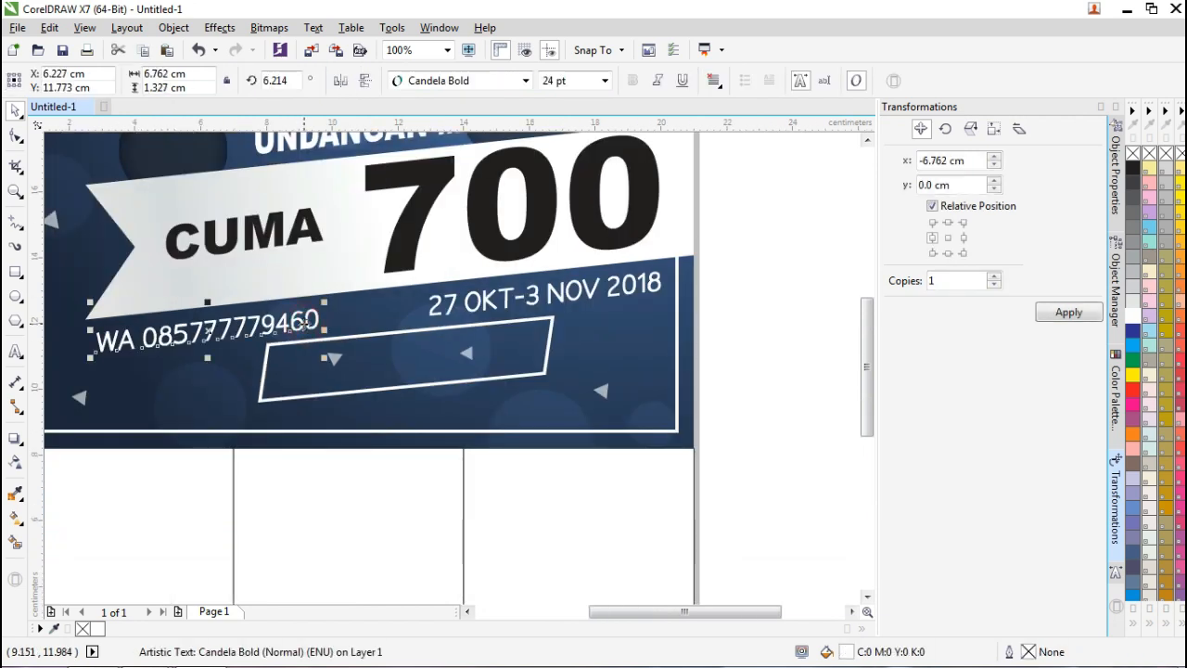
Copy the phone number text into the box and retype it as 'KEEP ORDER SEKARANG'.
left_click_drag(306, 321, 492, 355)
scroll(444, 362, "up", 1)
double_click(420, 354)
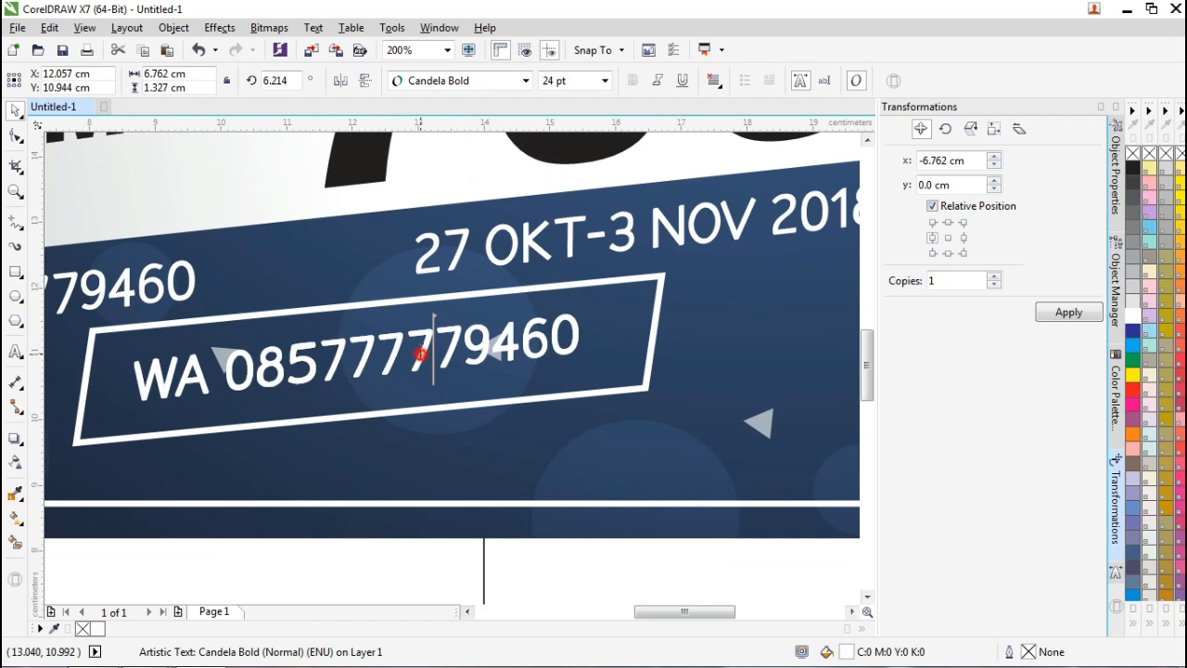
key("ctrl+a")
type("KEE")
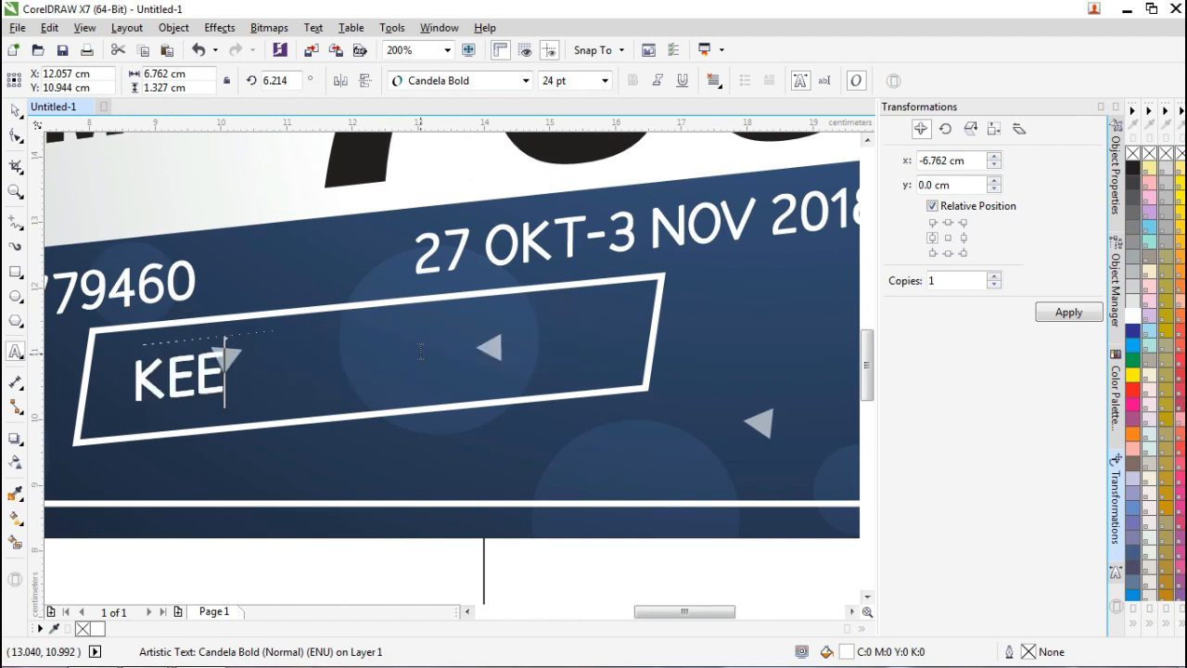
type("P ORDE")
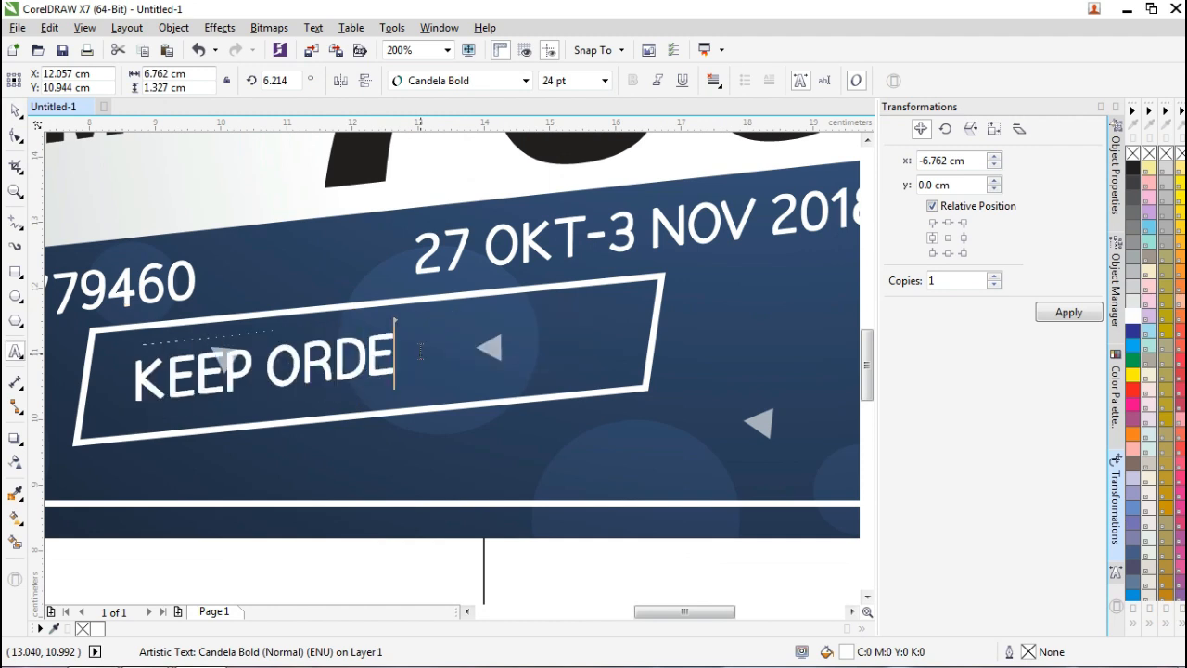
type("R SEKARANG")
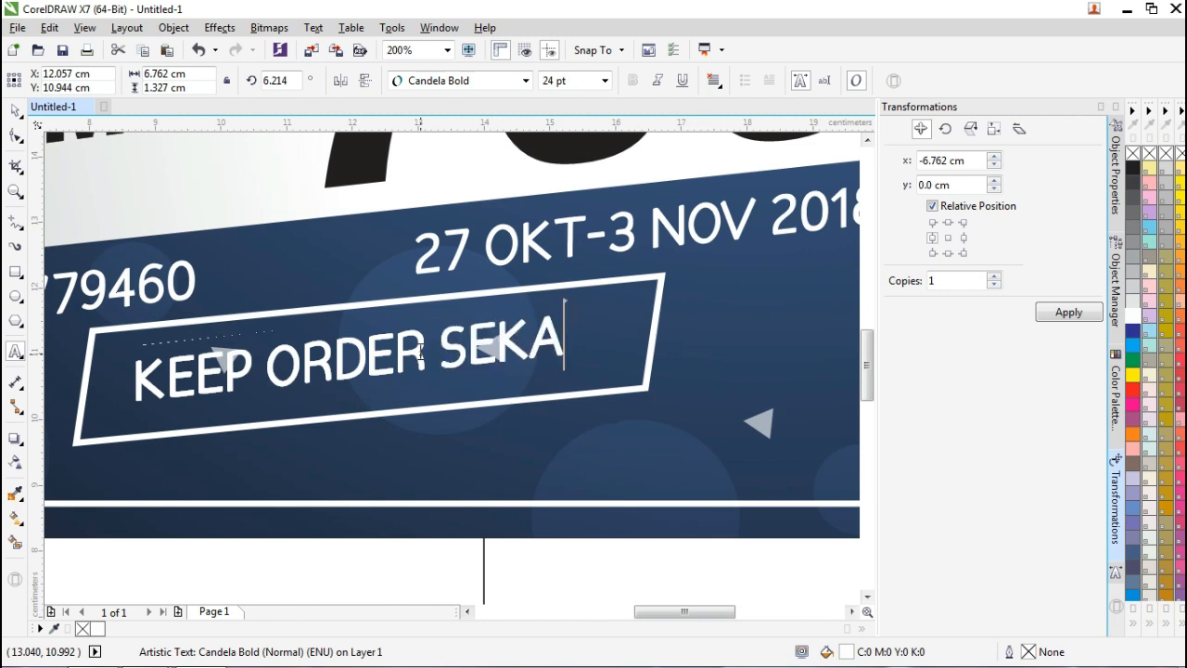
left_click(15, 111)
Set the KEEP ORDER SEKARANG text in Arial CE MT Black.
scroll(192, 215, "down", 1)
scroll(339, 304, "up", 1)
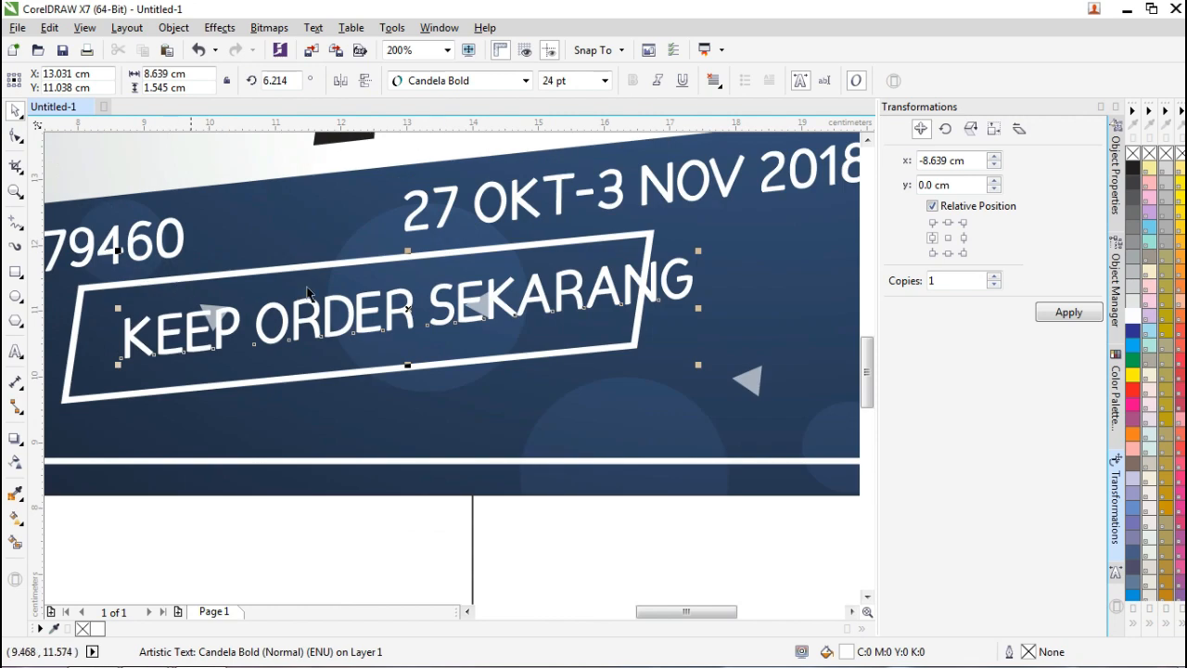
scroll(342, 295, "down", 1)
left_click(347, 297)
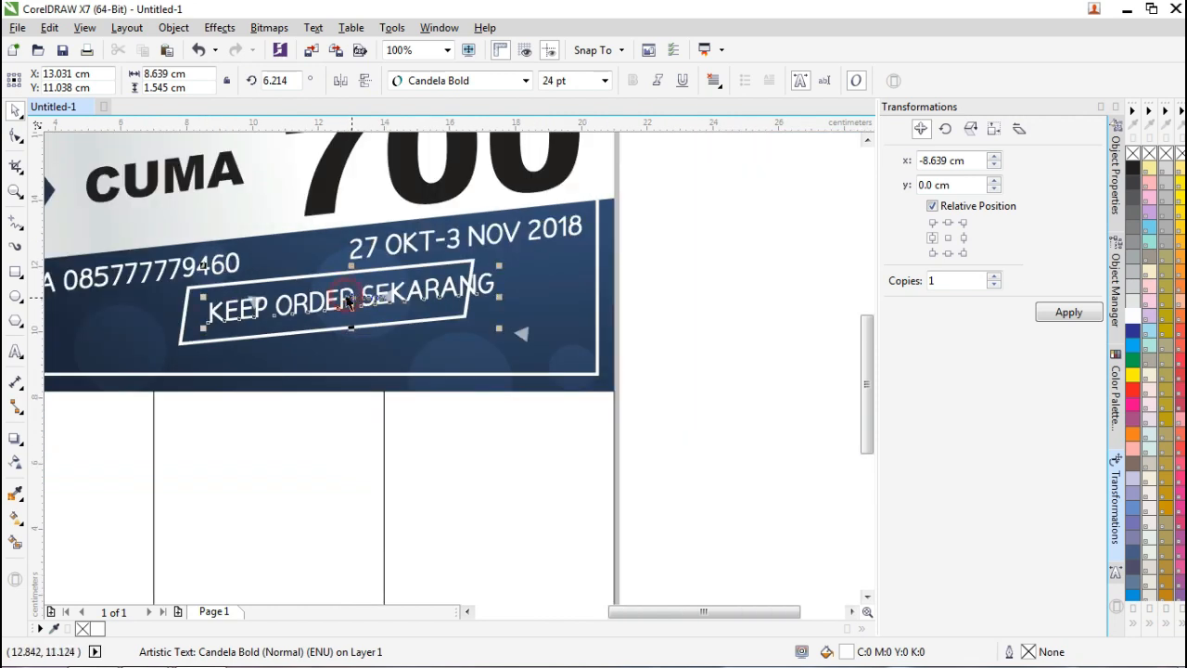
left_click(526, 81)
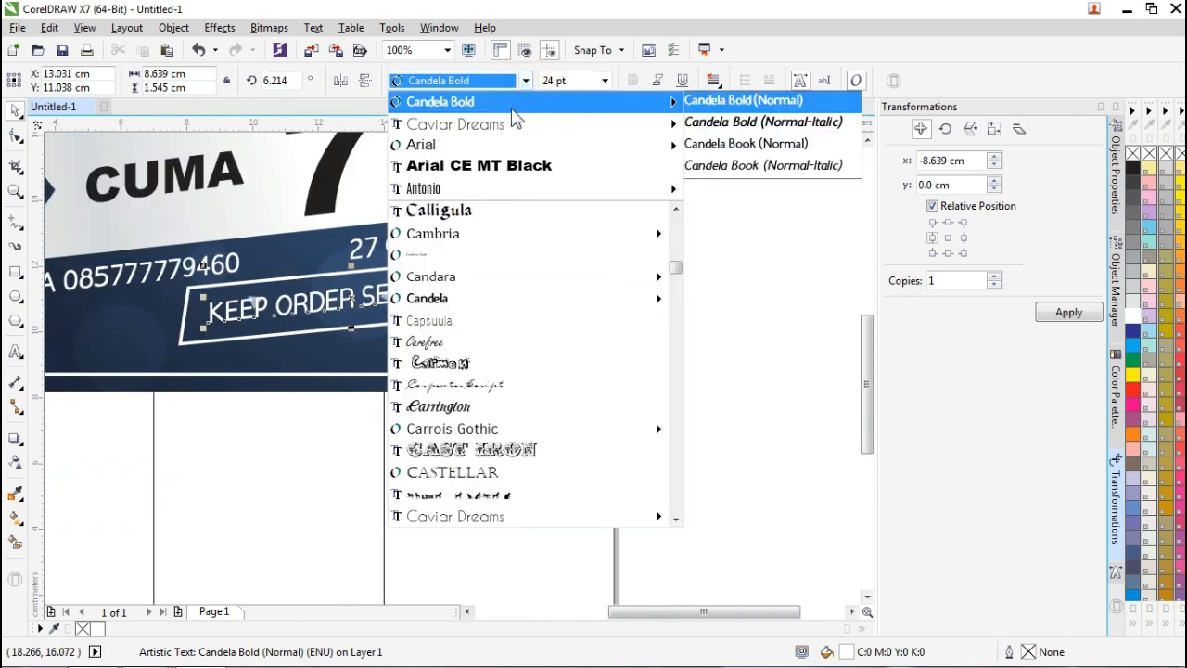
left_click(515, 165)
left_click(711, 266)
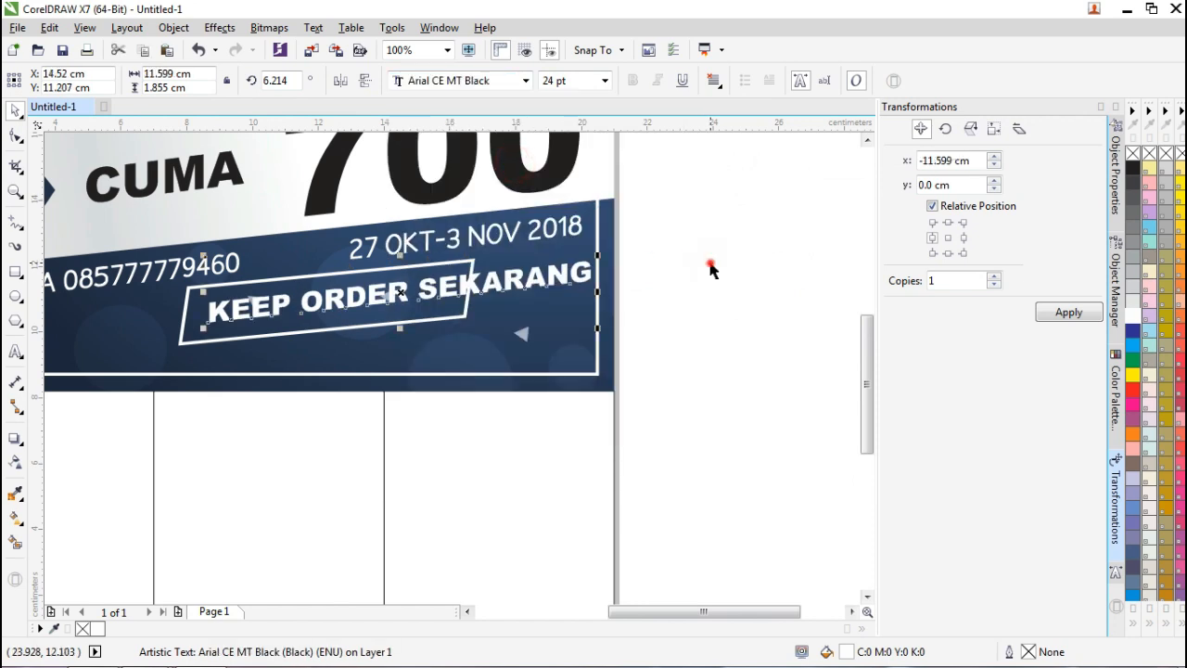
Scale the KEEP ORDER SEKARANG text down to about 15.9 pt to fit the box.
scroll(396, 275, "down", 2)
scroll(312, 240, "up", 1)
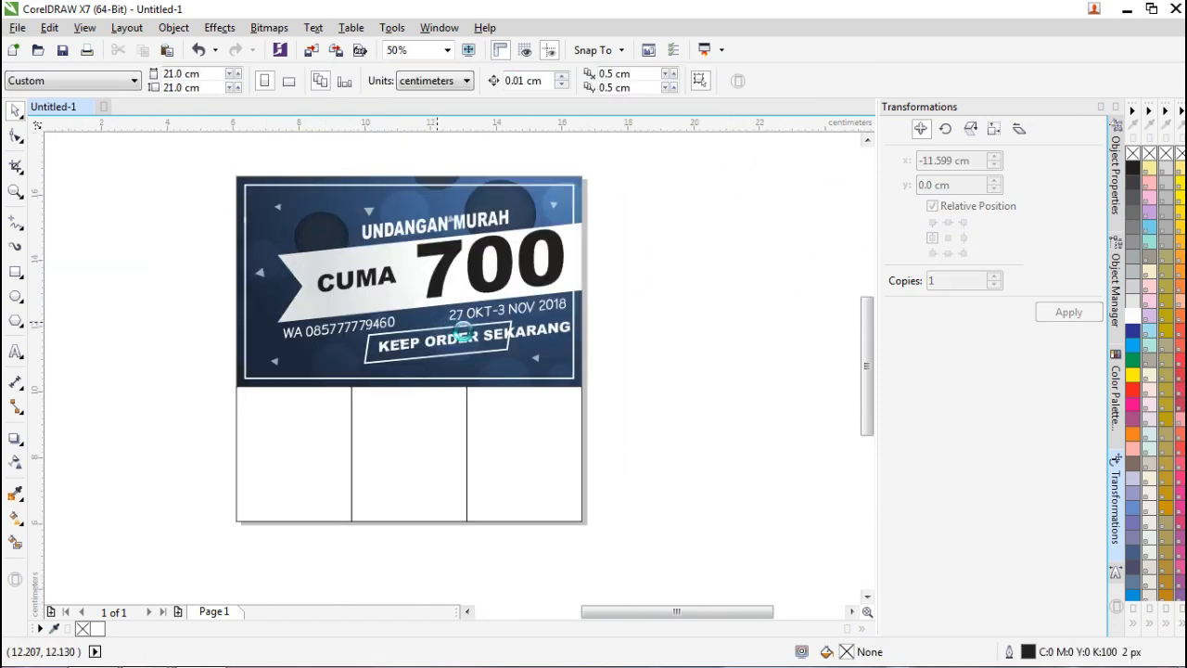
scroll(520, 347, "up", 1)
left_click(545, 353)
left_click_drag(711, 315, 584, 325)
left_click(760, 335)
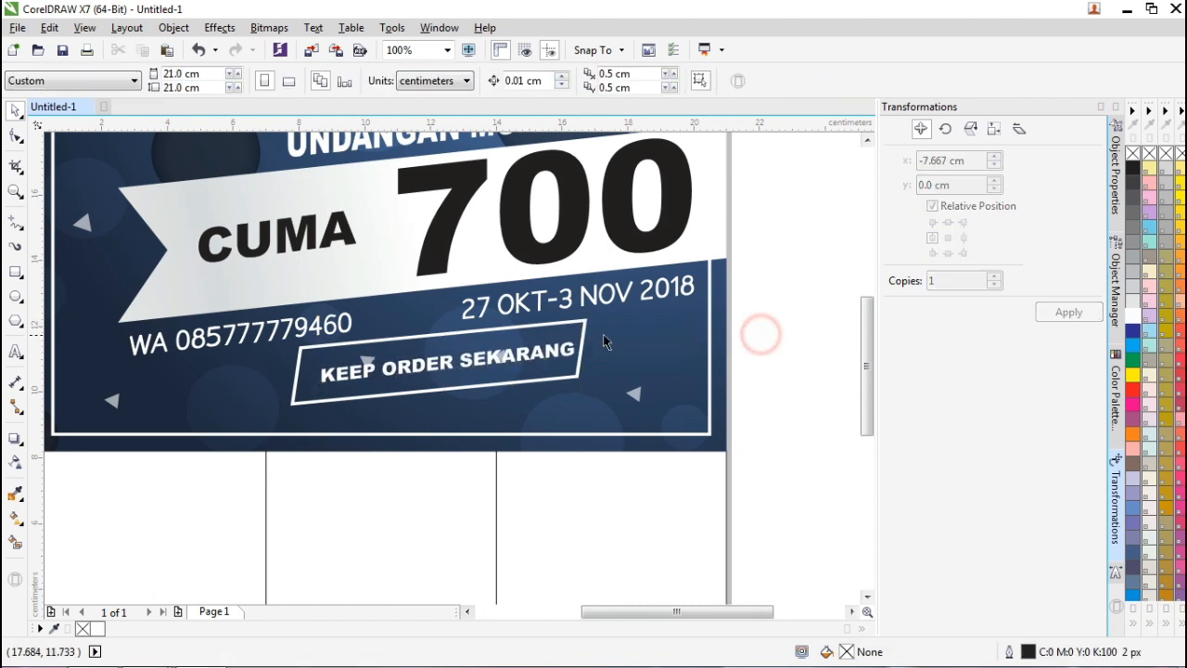
Nudge the white frame slightly up and right around the text.
left_click(579, 329)
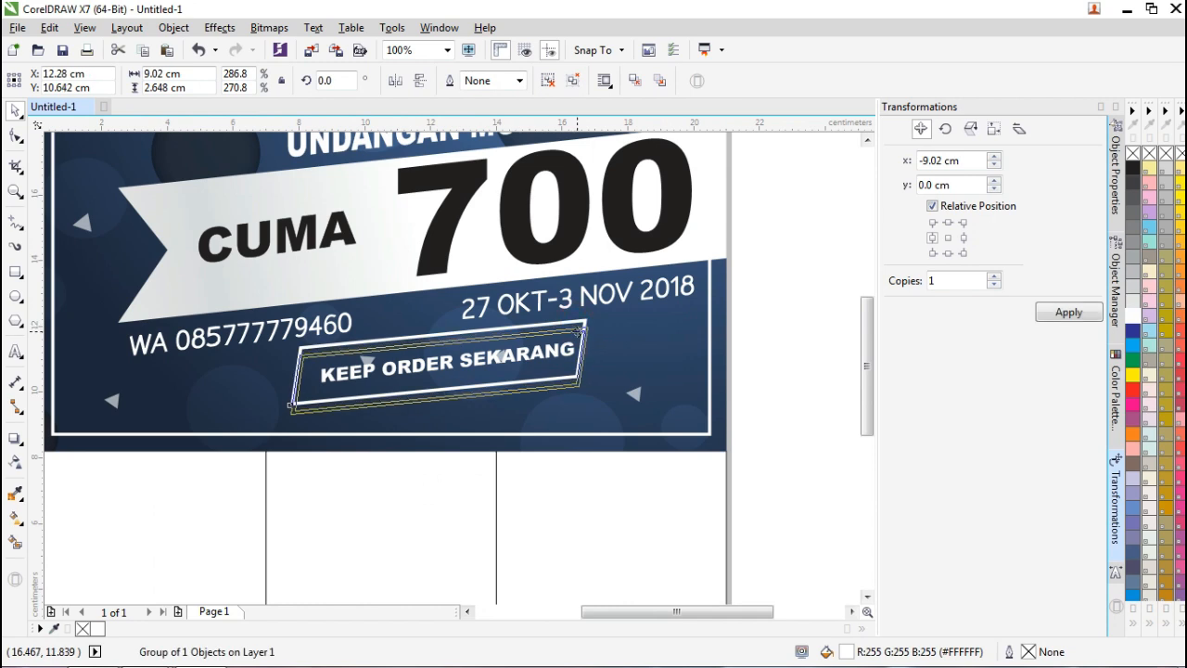
left_click_drag(579, 329, 585, 324)
left_click(787, 355)
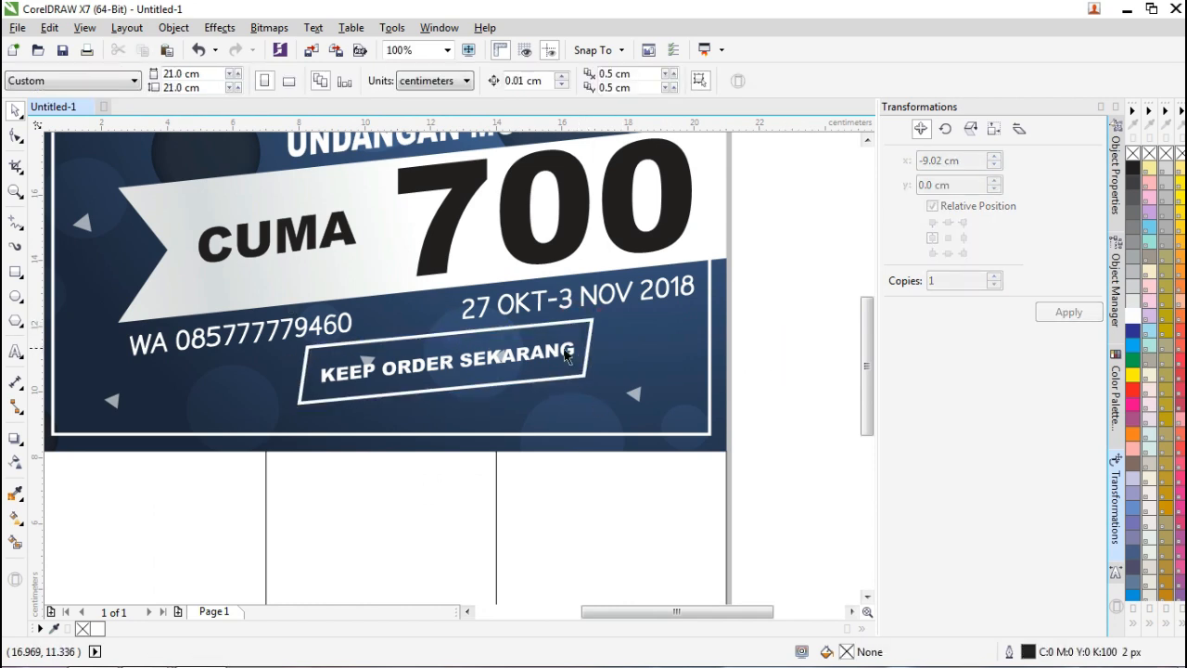
left_click(565, 355)
left_click_drag(683, 611, 712, 609)
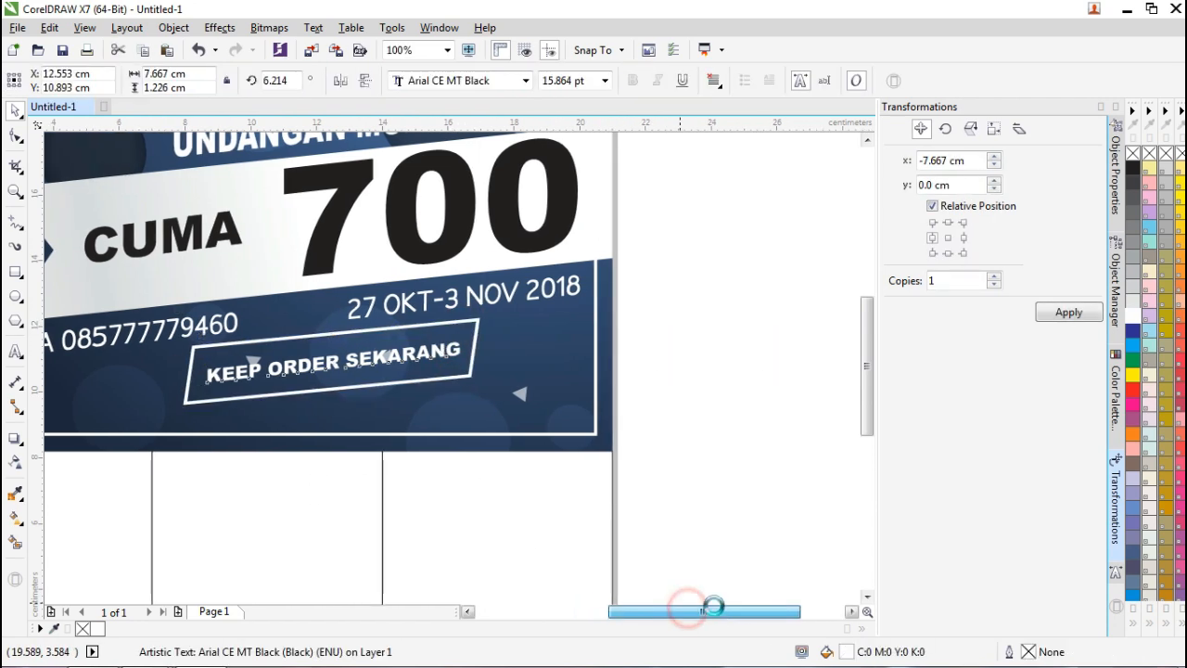
Browse the font list and apply Chivo Bold to KEEP ORDER SEKARANG.
left_click(526, 81)
scroll(580, 352, "down", 10)
scroll(585, 460, "down", 12)
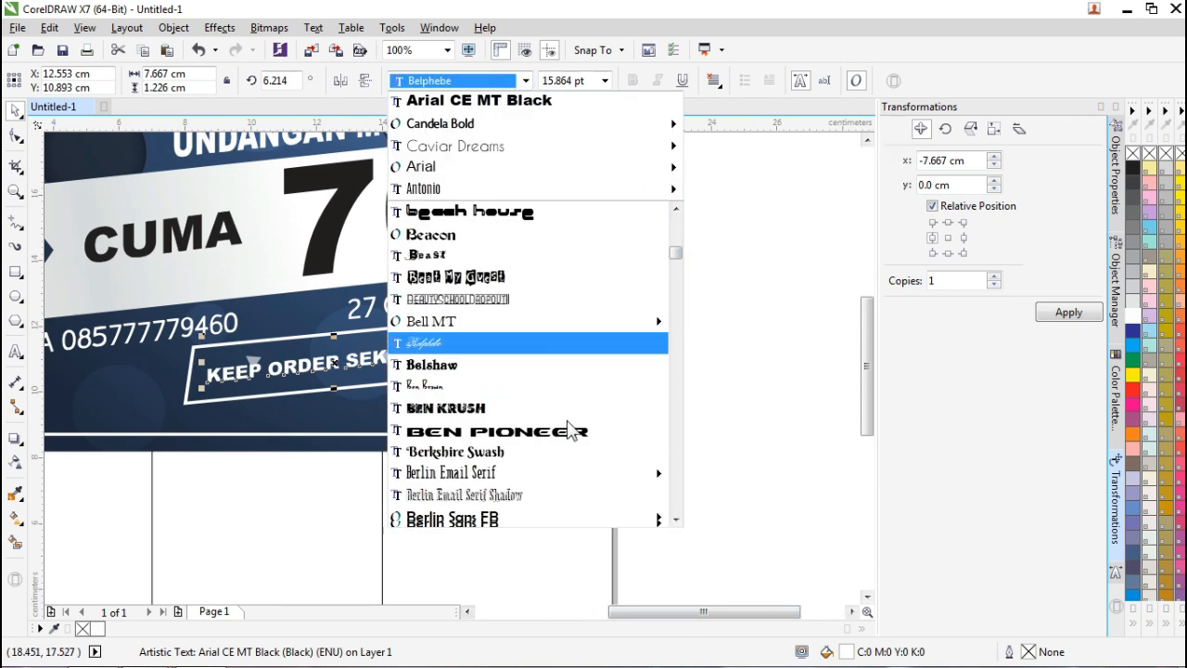
scroll(572, 431, "down", 8)
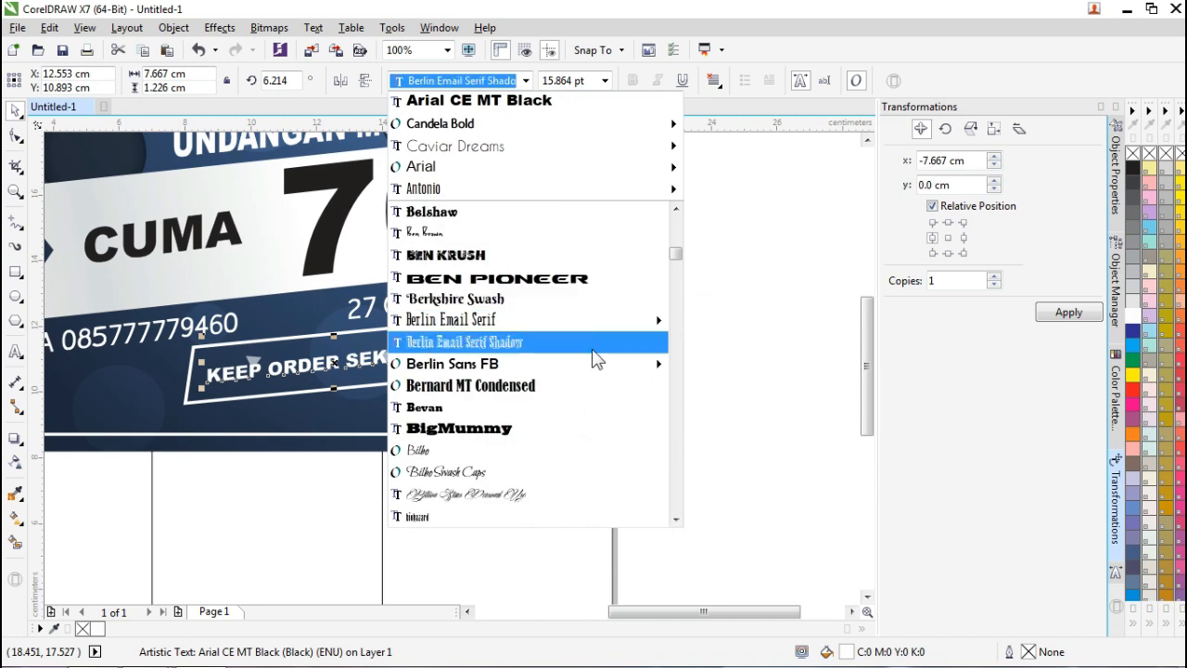
mouse_move(591, 368)
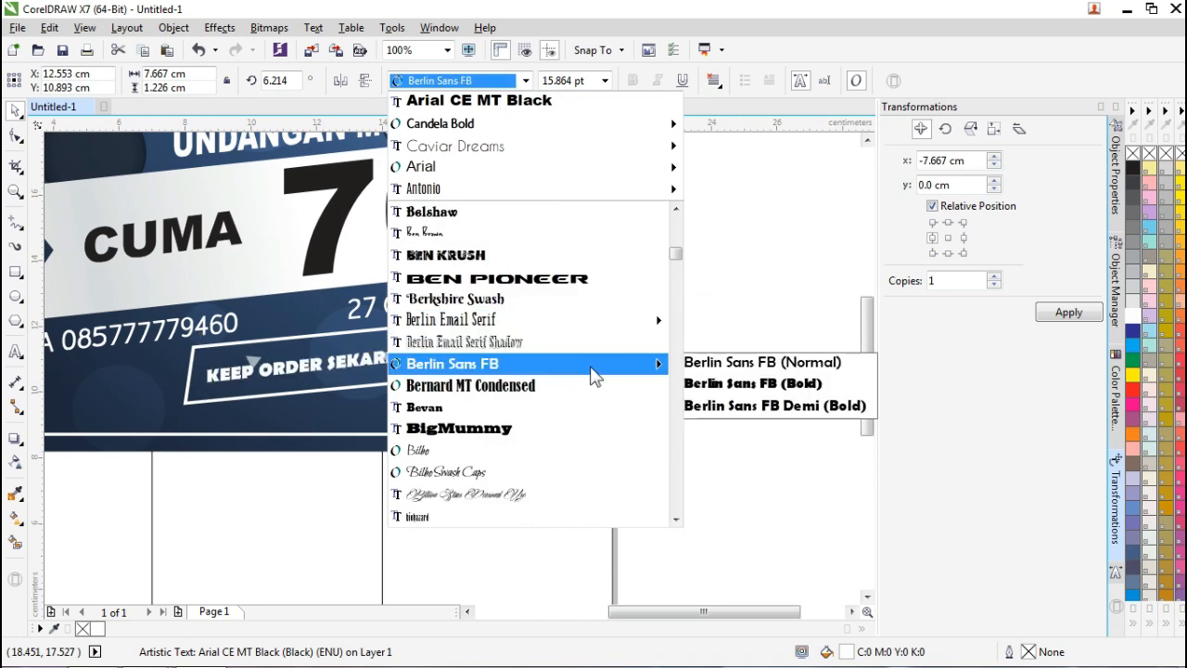
scroll(592, 371, "down", 3)
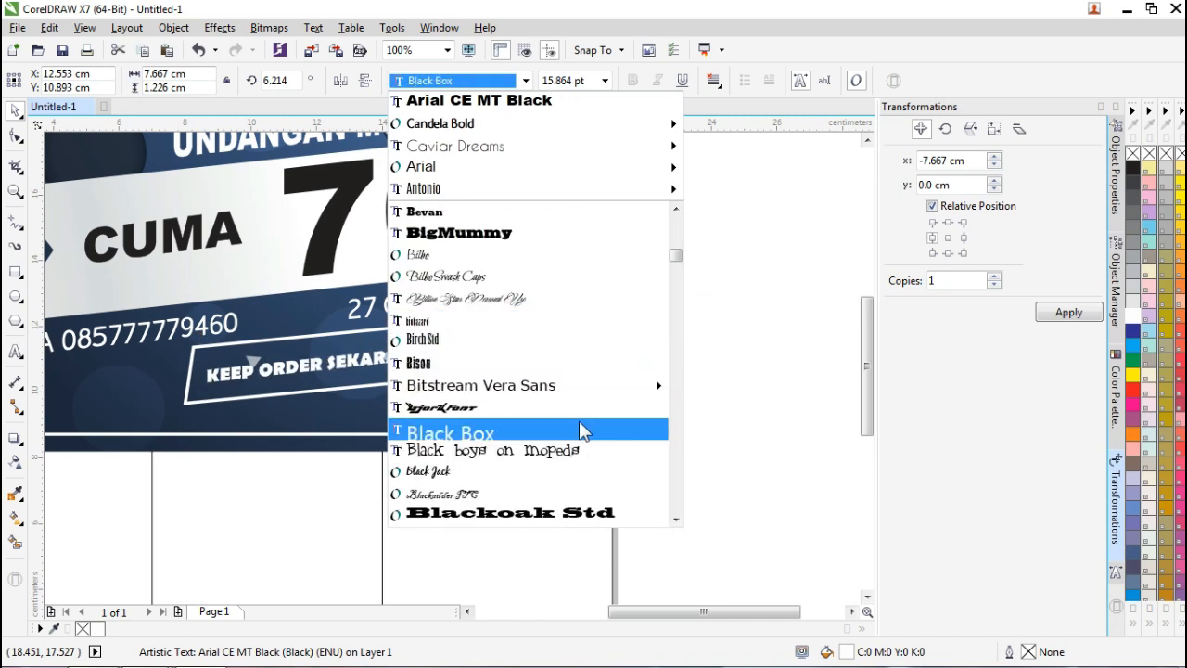
scroll(566, 371, "down", 9)
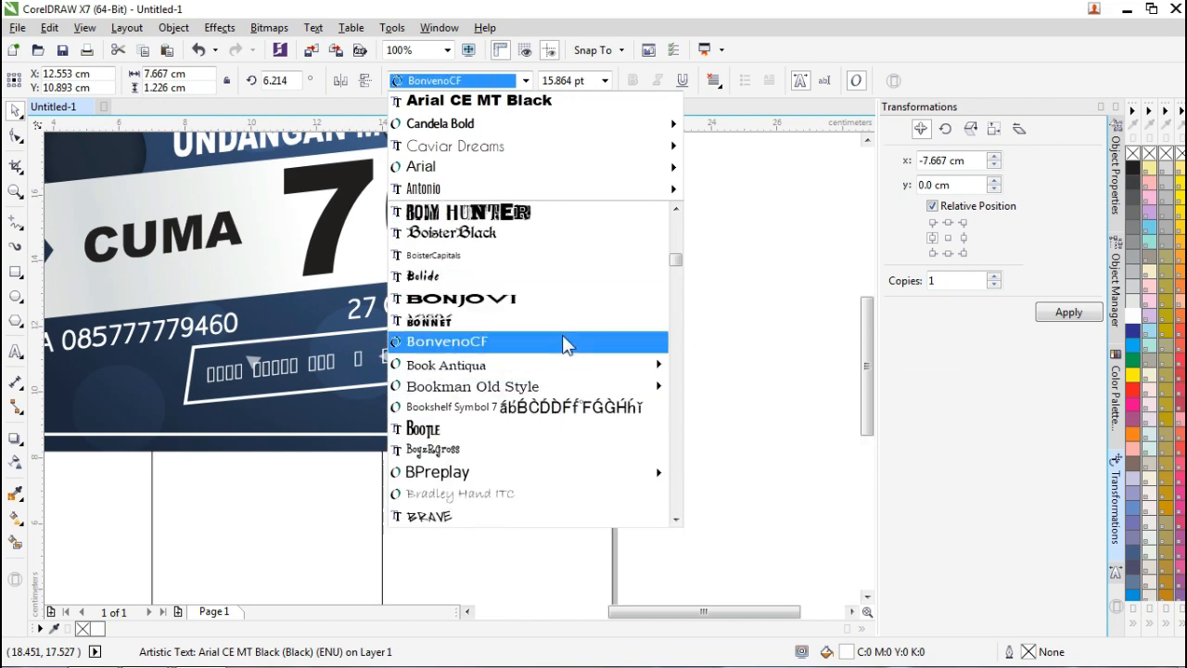
mouse_move(549, 476)
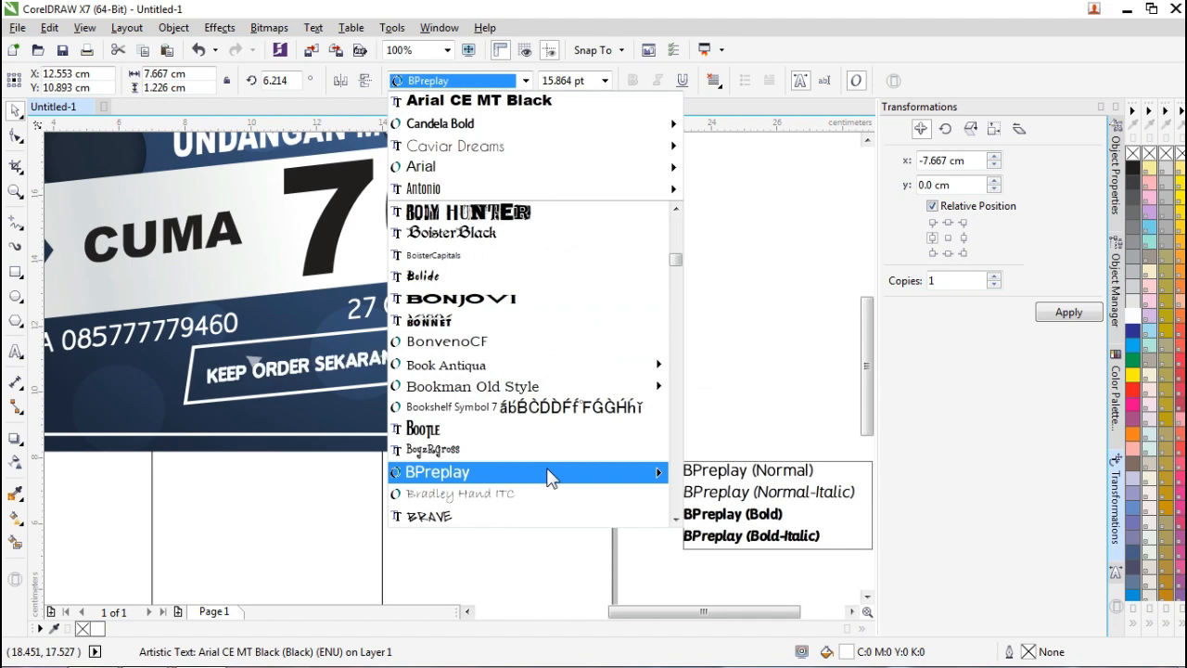
scroll(575, 371, "down", 4)
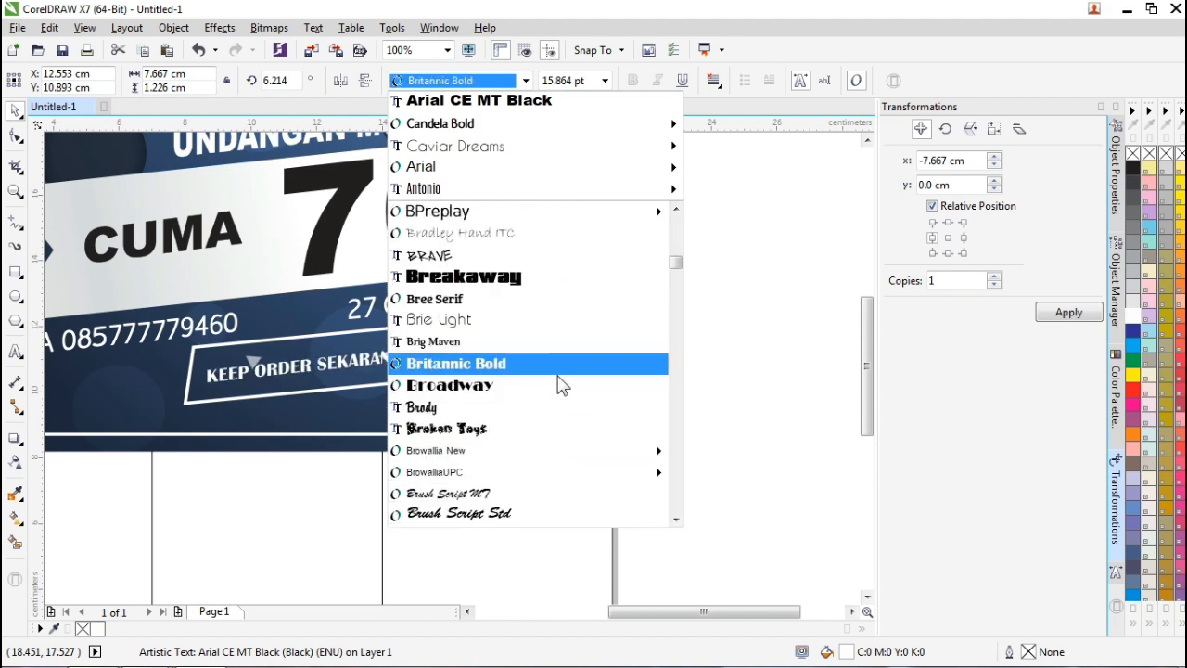
scroll(561, 385, "down", 7)
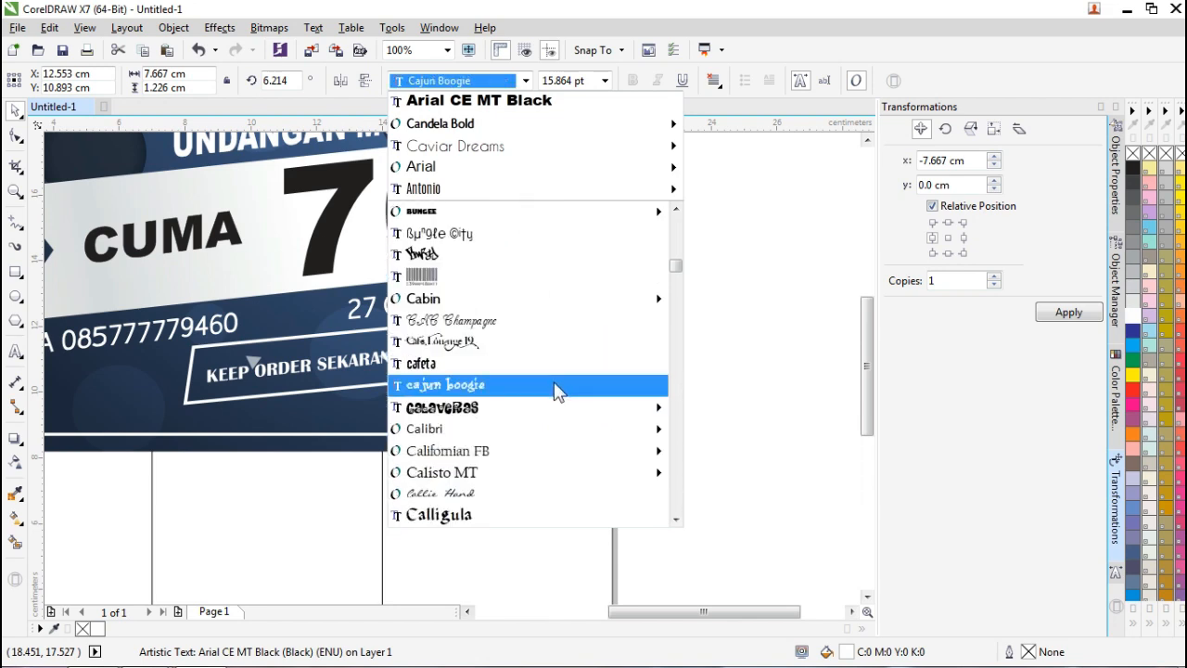
mouse_move(562, 318)
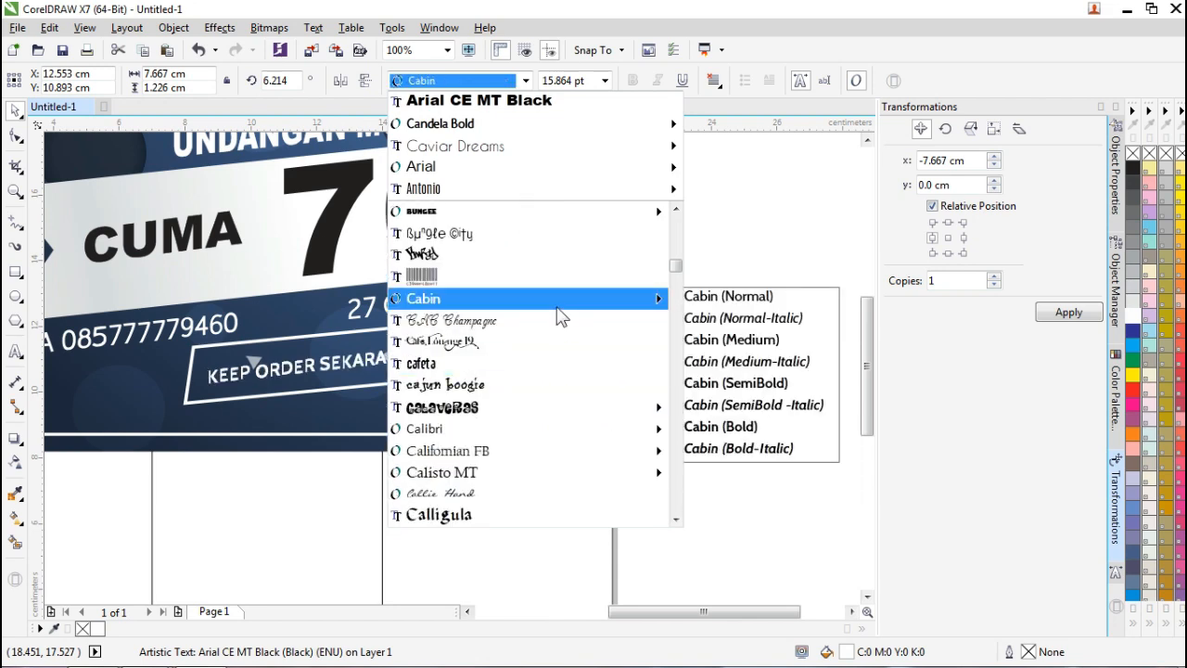
scroll(562, 445, "down", 3)
mouse_move(564, 415)
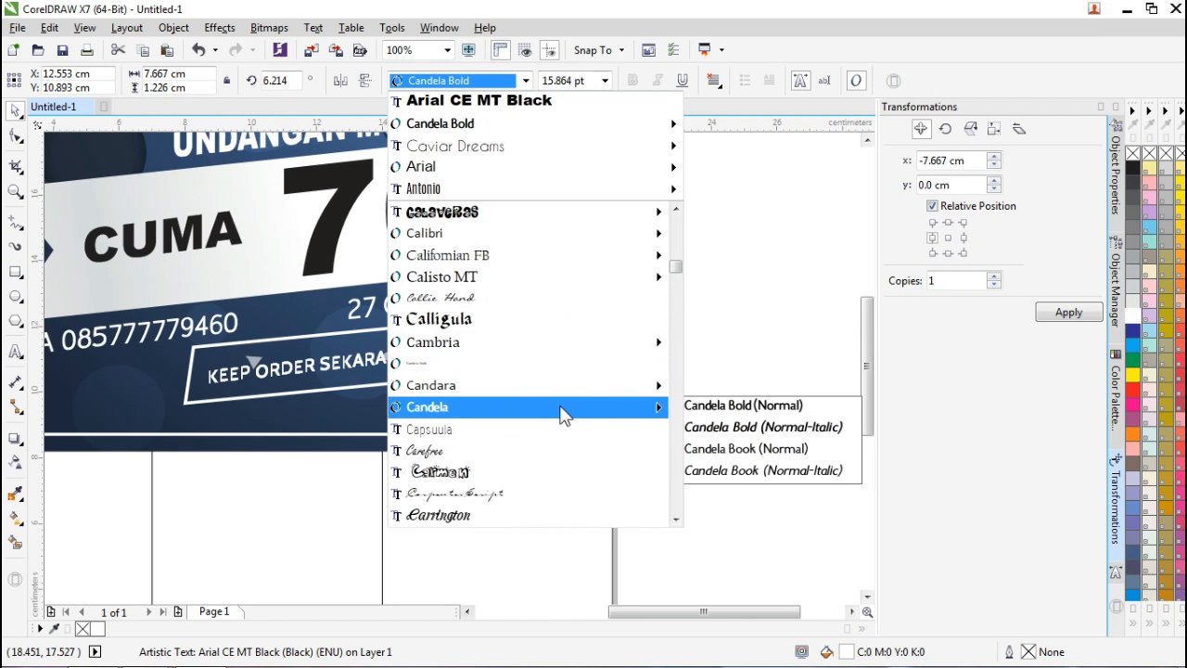
scroll(567, 389, "down", 4)
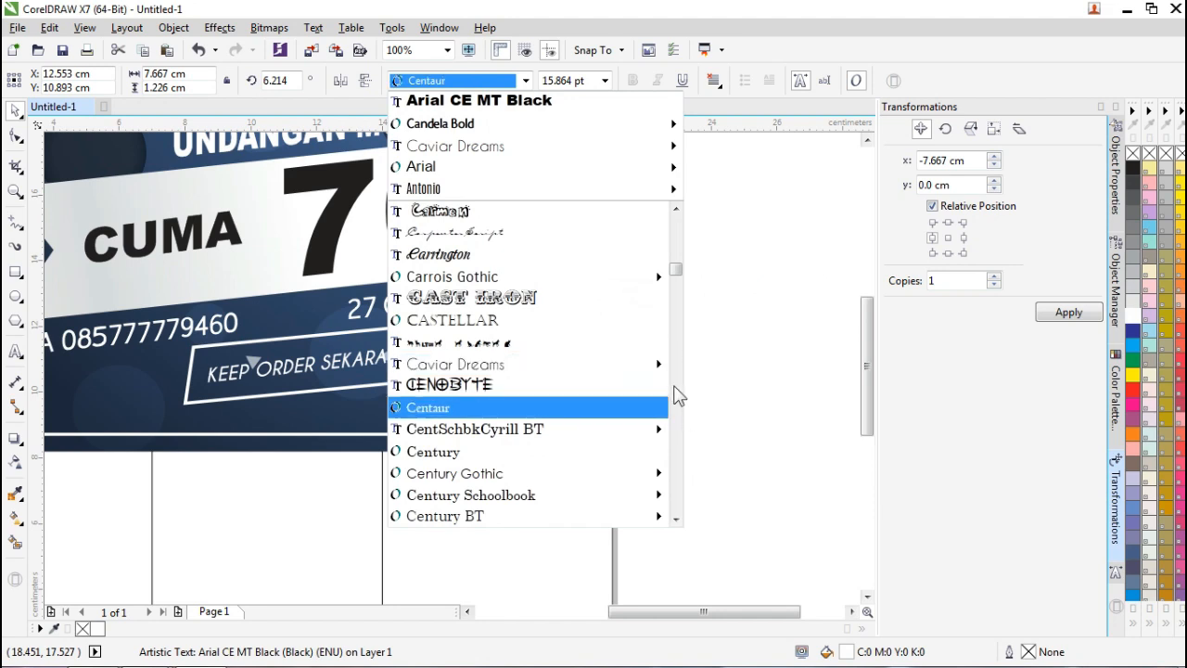
mouse_move(654, 364)
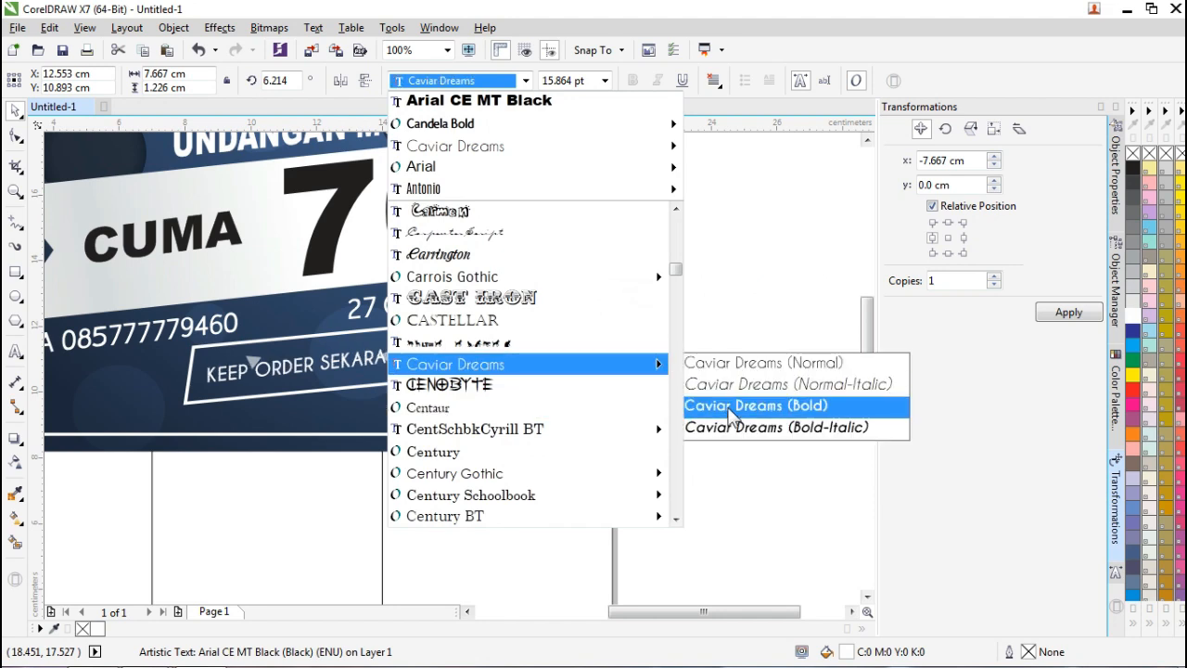
scroll(545, 405, "down", 7)
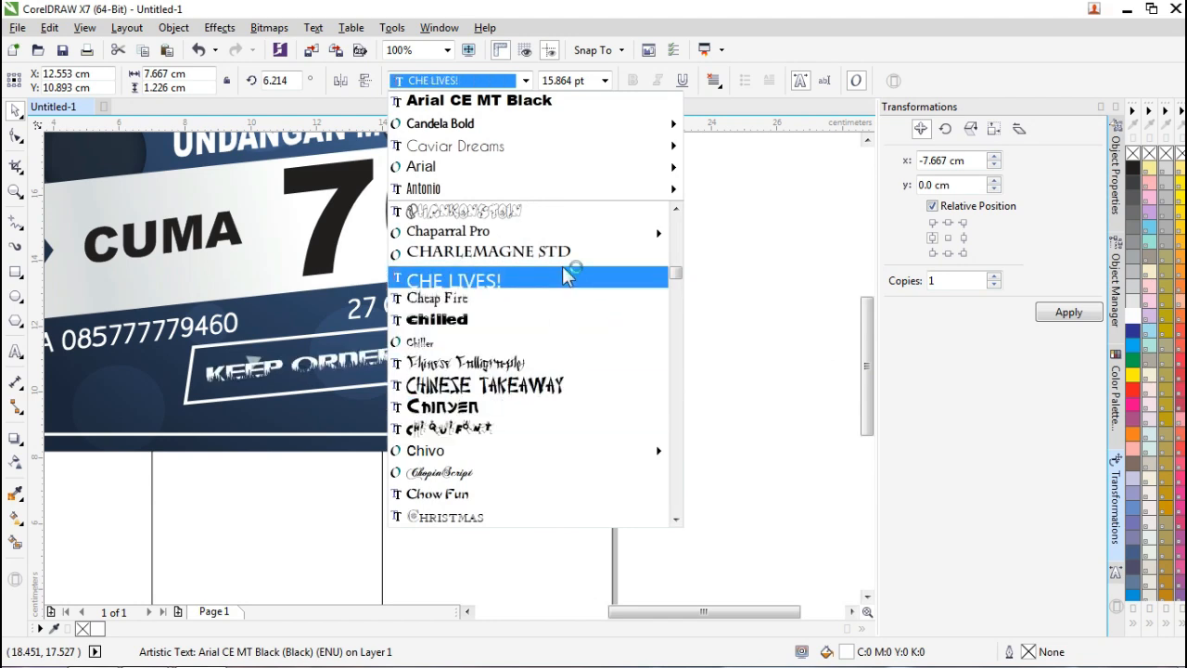
mouse_move(533, 453)
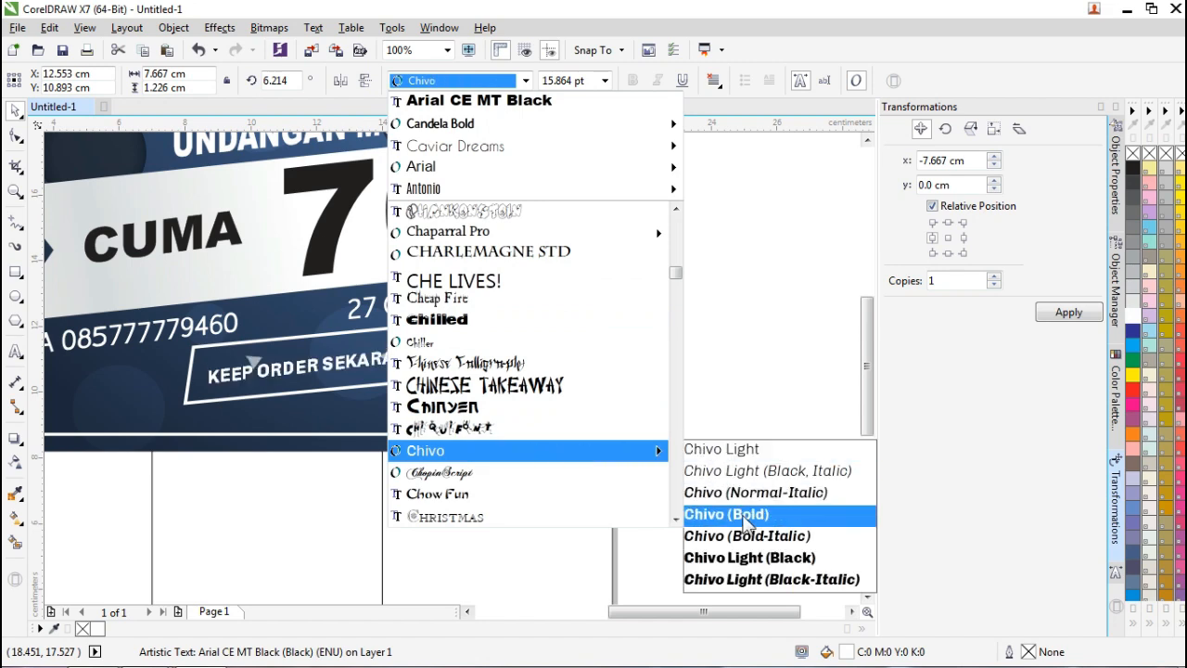
left_click(745, 518)
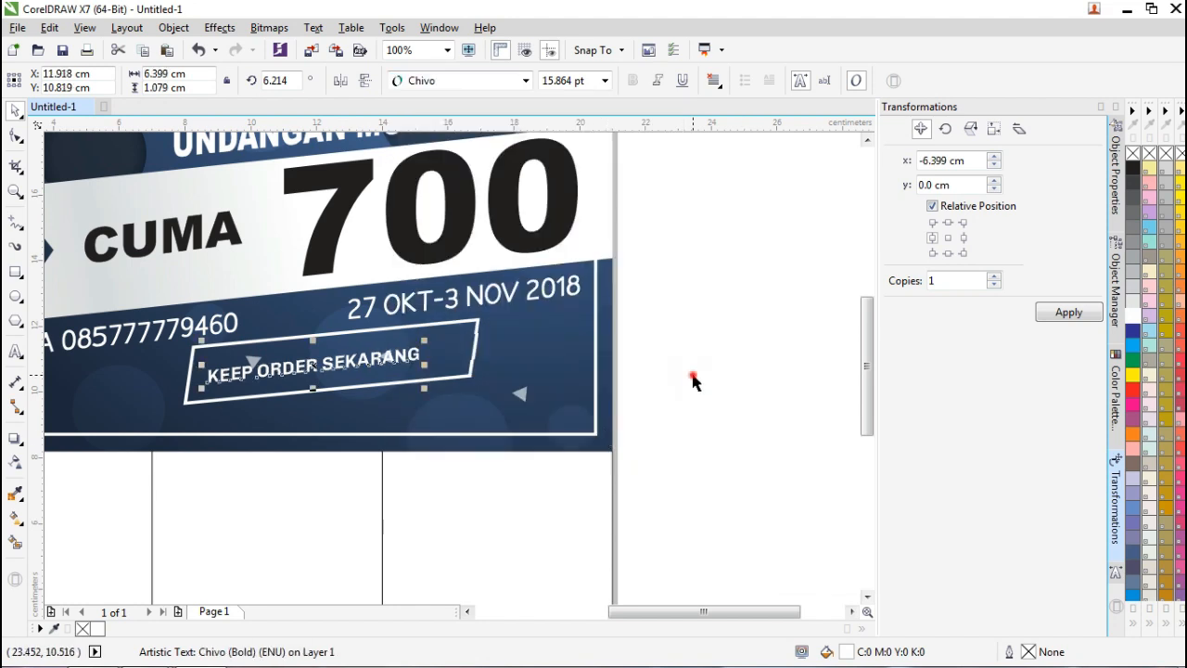
Enlarge the KEEP ORDER SEKARANG text to about 19.7 pt.
left_click(693, 380)
scroll(269, 370, "up", 1)
left_click(387, 367)
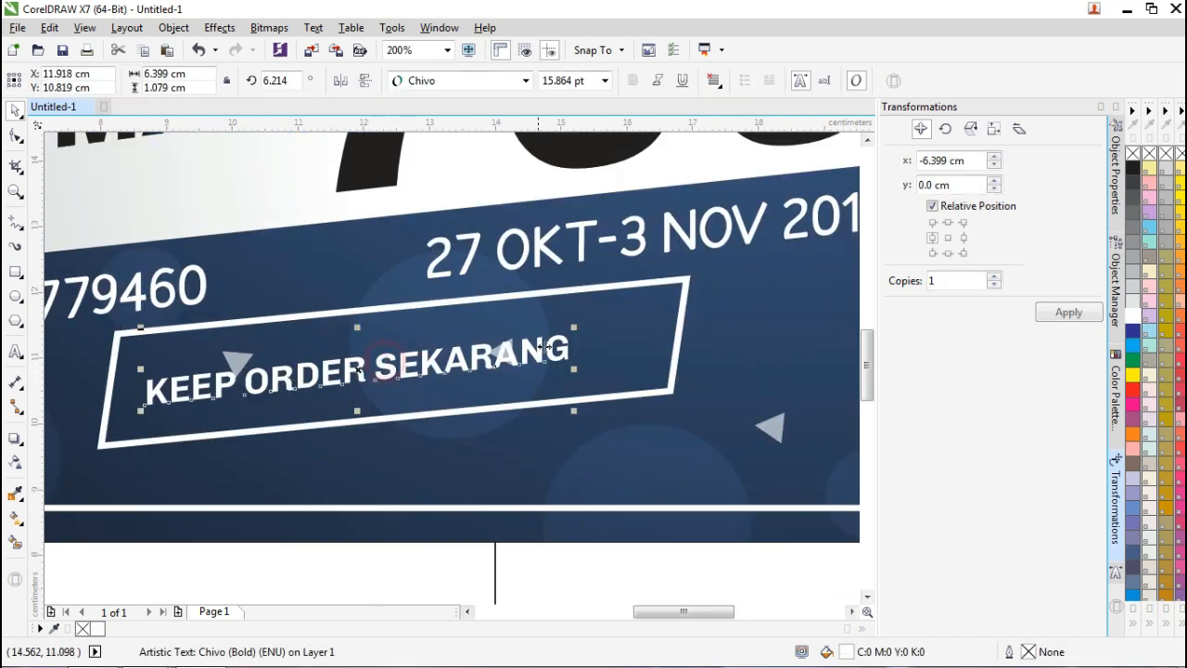
left_click_drag(573, 327, 612, 324)
Skew the text about 5.3° to match its frame and nudge it into place.
left_click(604, 330)
left_click_drag(662, 358, 659, 368)
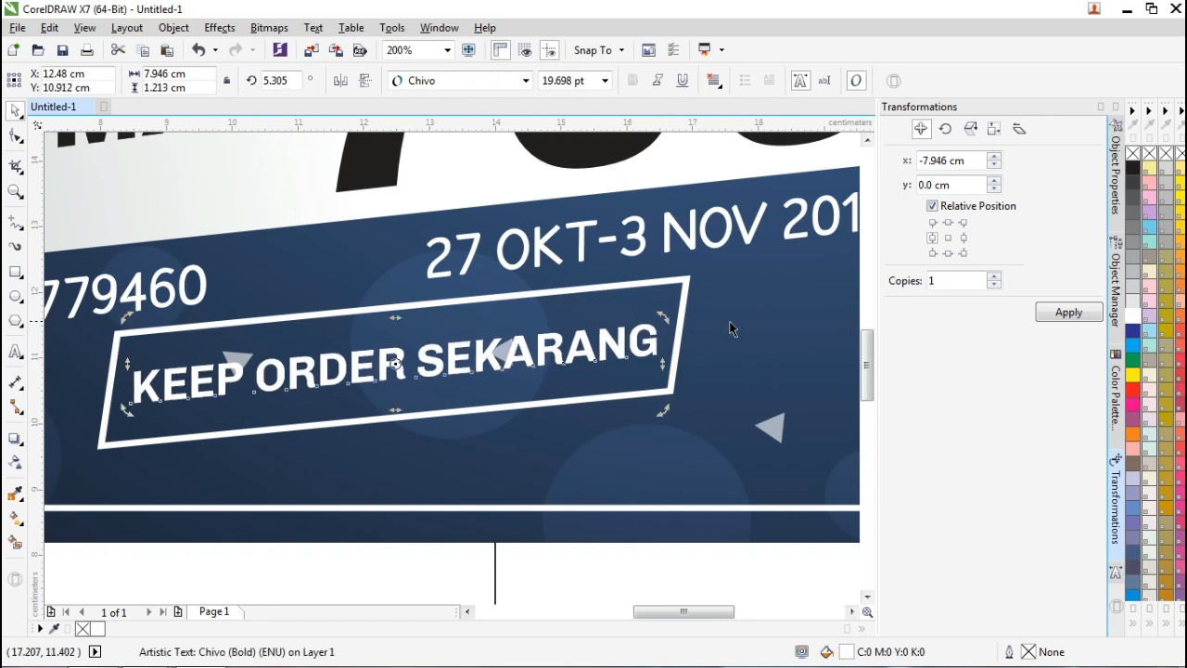
left_click(729, 320)
left_click_drag(544, 338, 545, 341)
left_click(721, 325)
scroll(714, 326, "down", 4)
scroll(738, 316, "up", 3)
scroll(738, 317, "down", 2)
Sample the banner's dark navy background colour with the eyedropper into the palette.
left_click(816, 611)
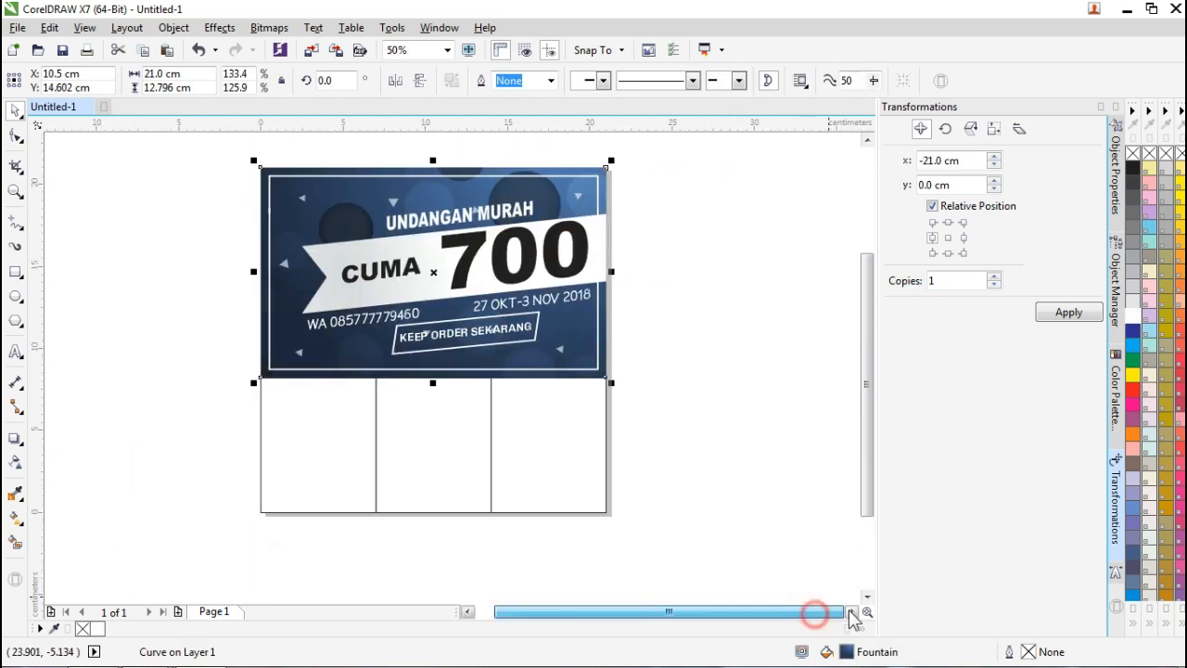
left_click(732, 291)
left_click(866, 140)
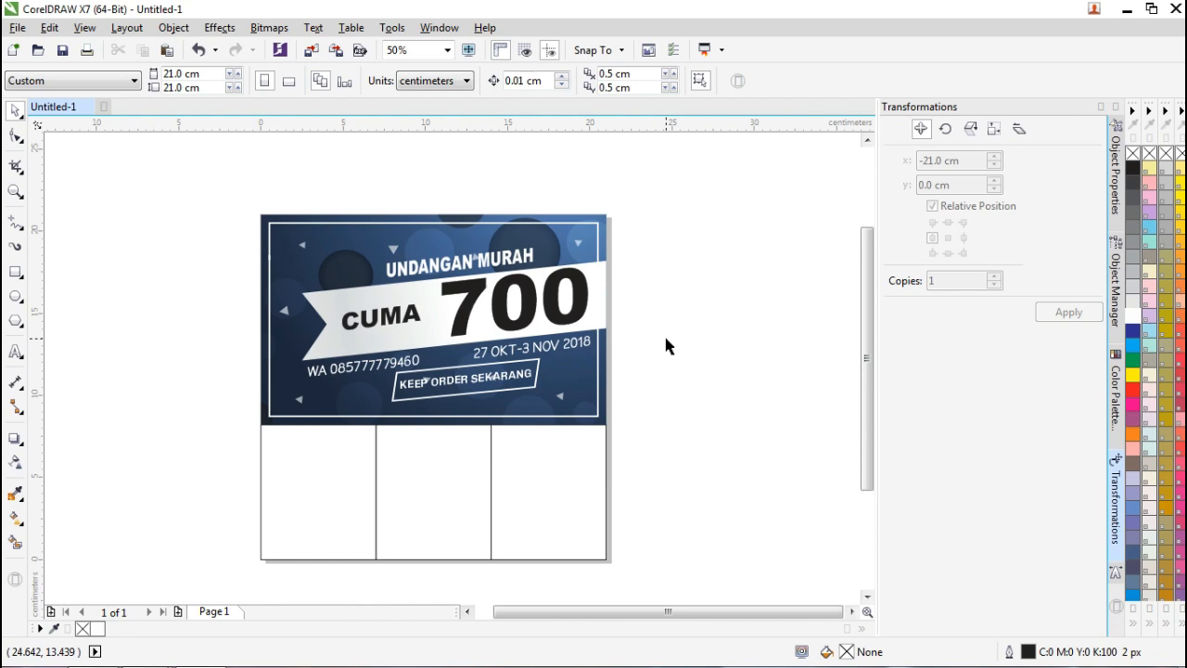
scroll(670, 308, "up", 2)
scroll(642, 286, "down", 2)
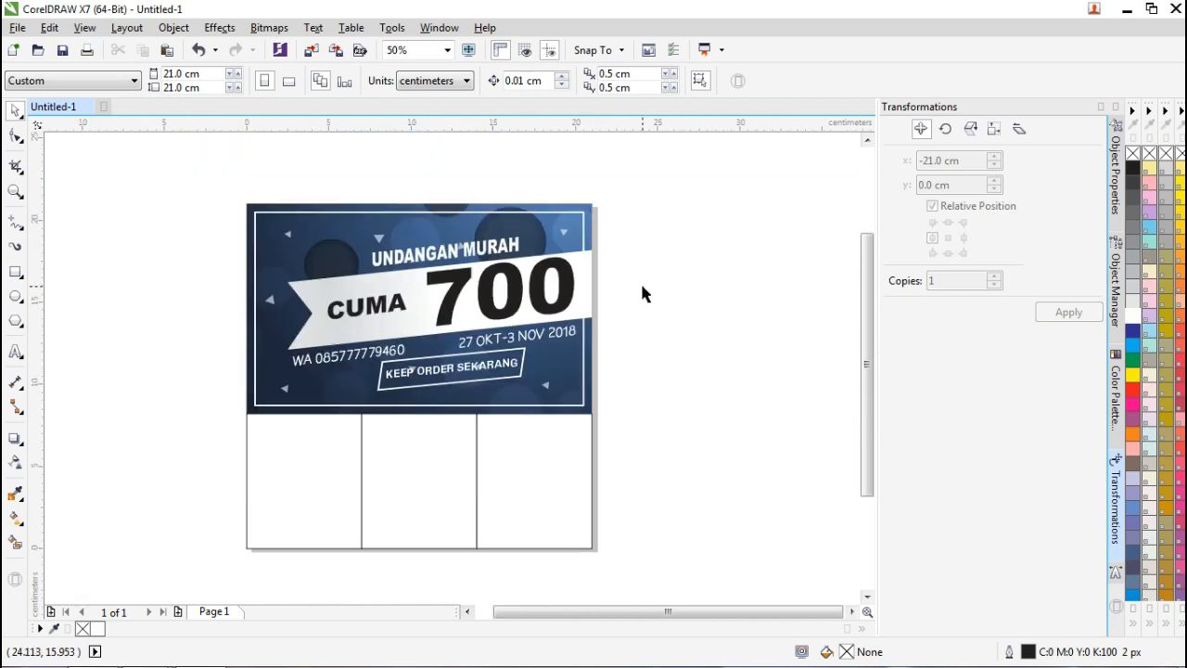
left_click(445, 170)
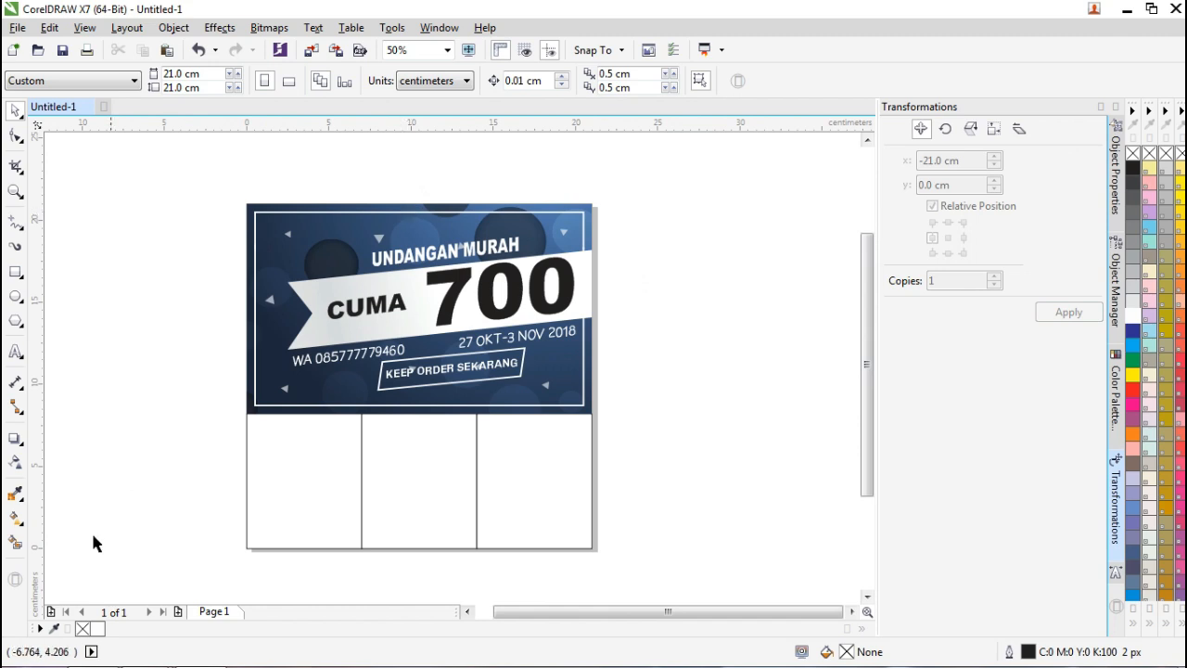
left_click(54, 629)
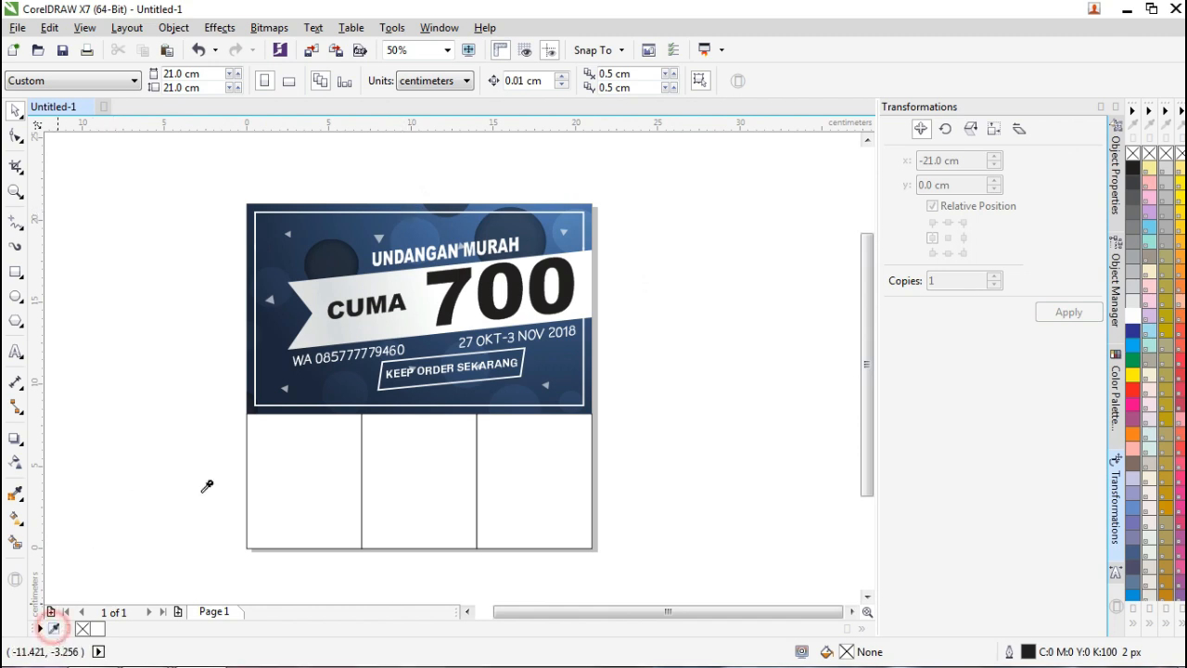
left_click(340, 260)
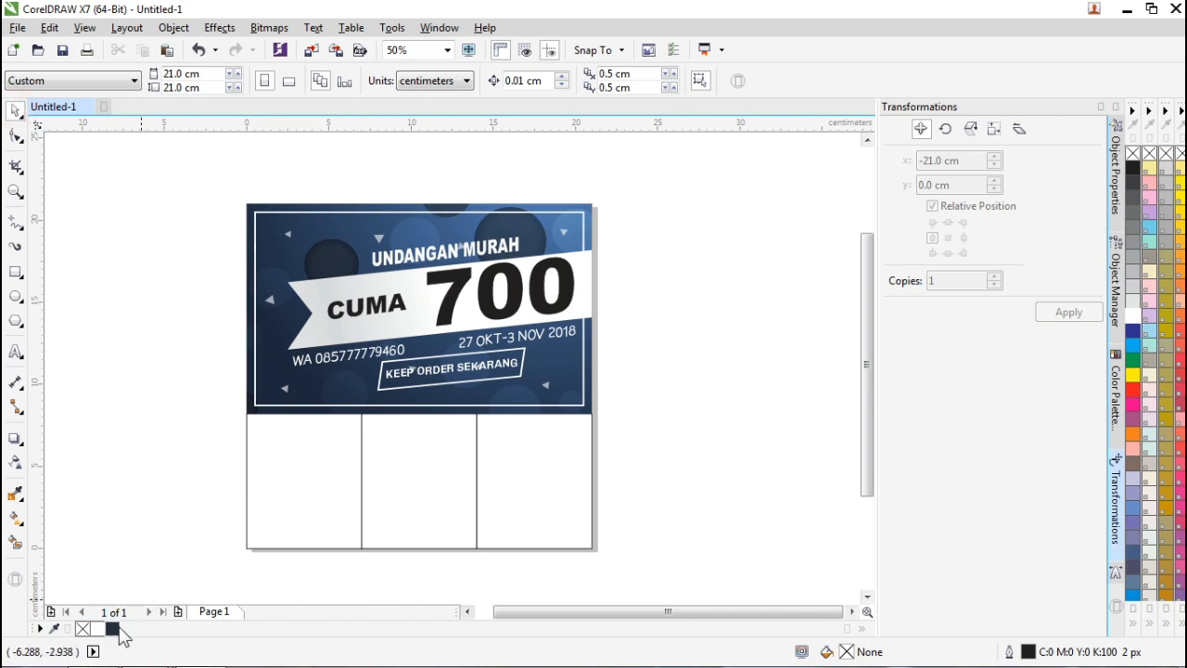
Recolour the CUMA and 700 text with the sampled navy swatch.
left_click(383, 295)
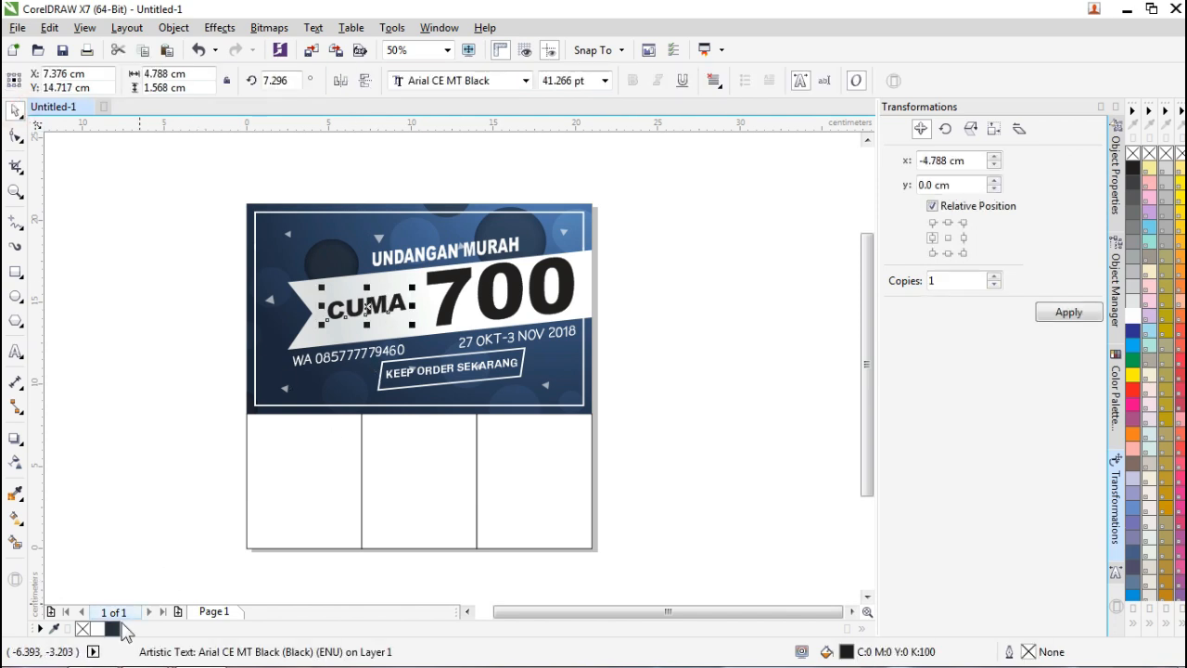
left_click(129, 430)
left_click(459, 291)
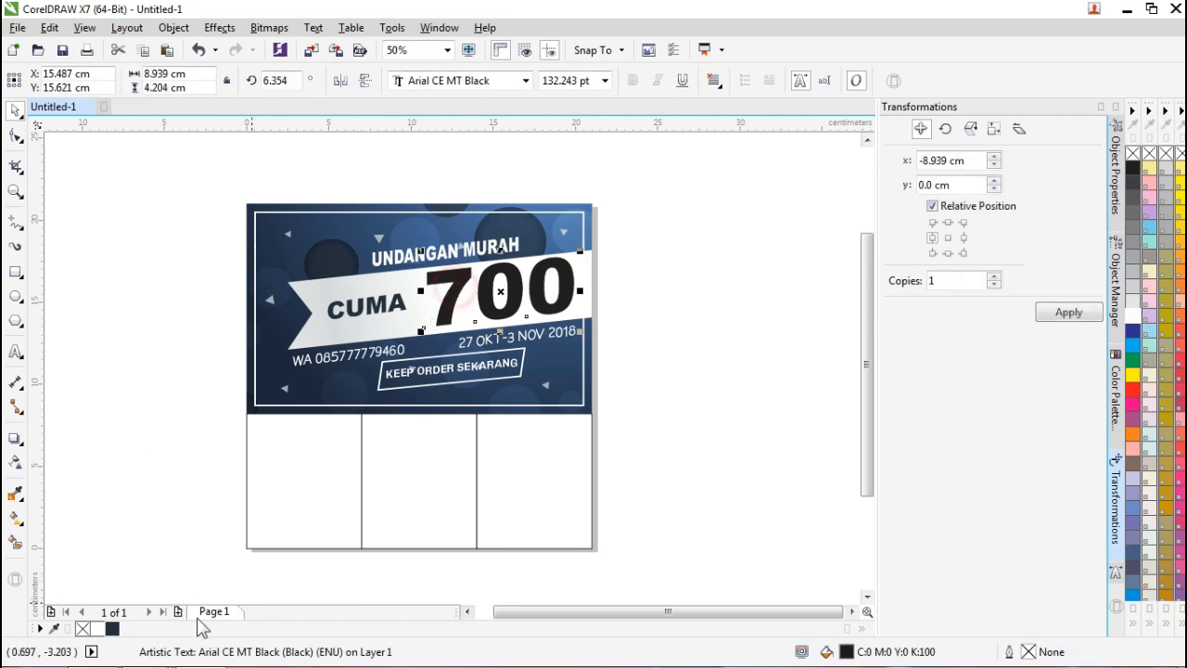
left_click(145, 405)
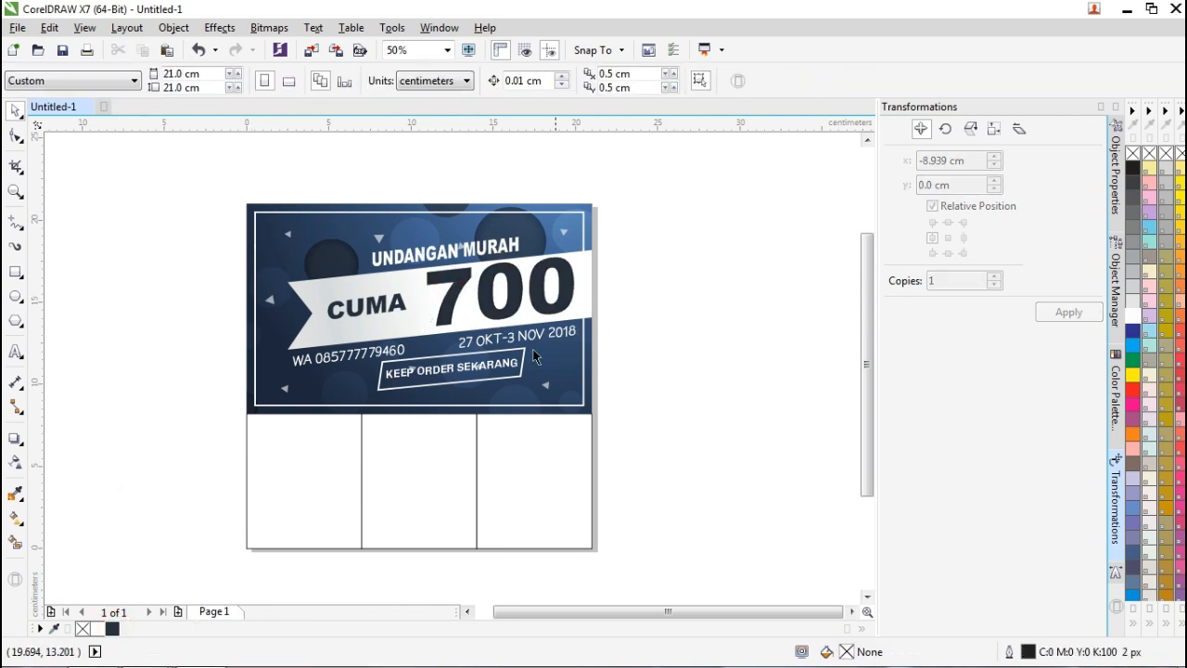
scroll(474, 369, "up", 2)
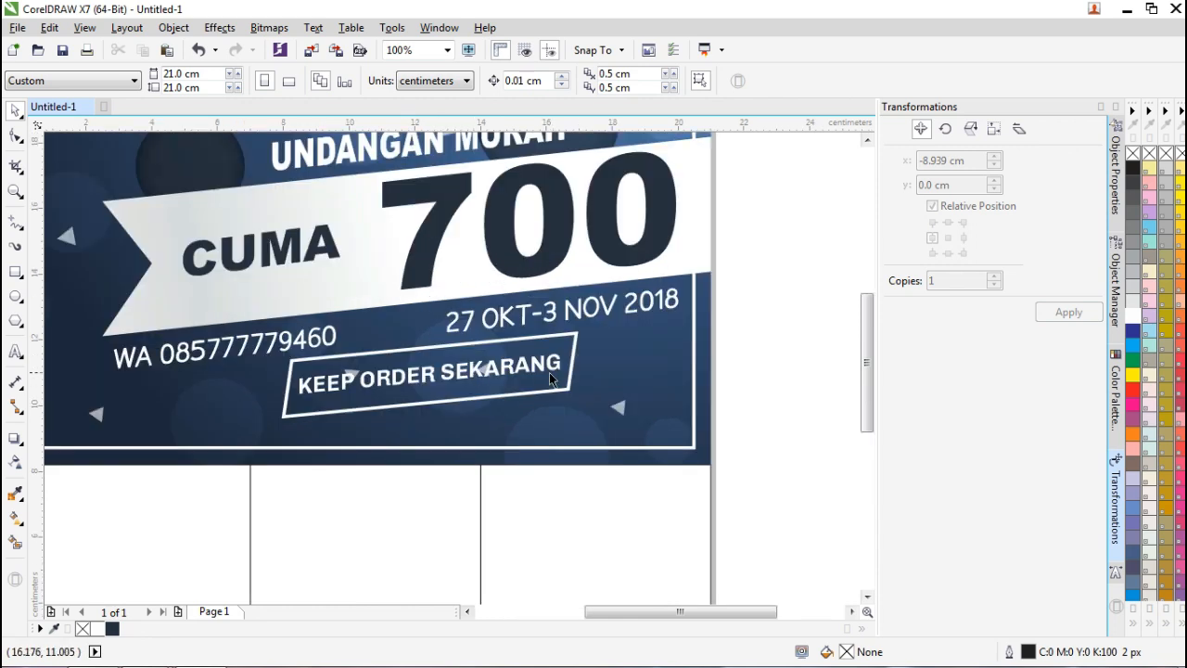
scroll(536, 372, "down", 2)
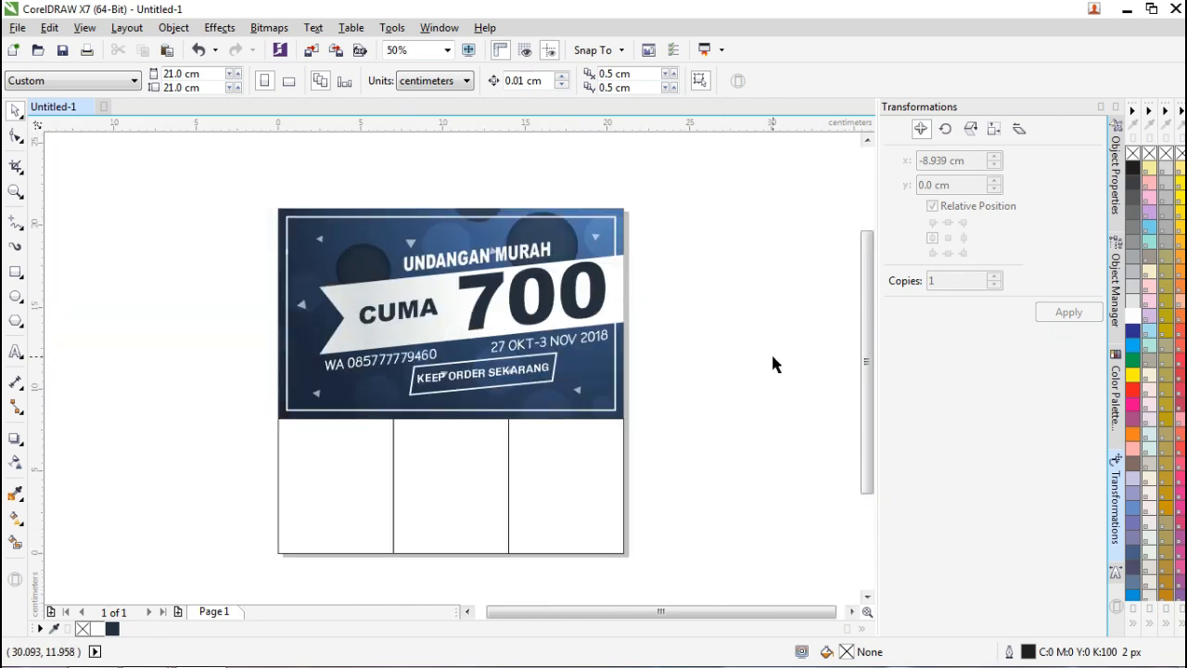
scroll(540, 351, "up", 2)
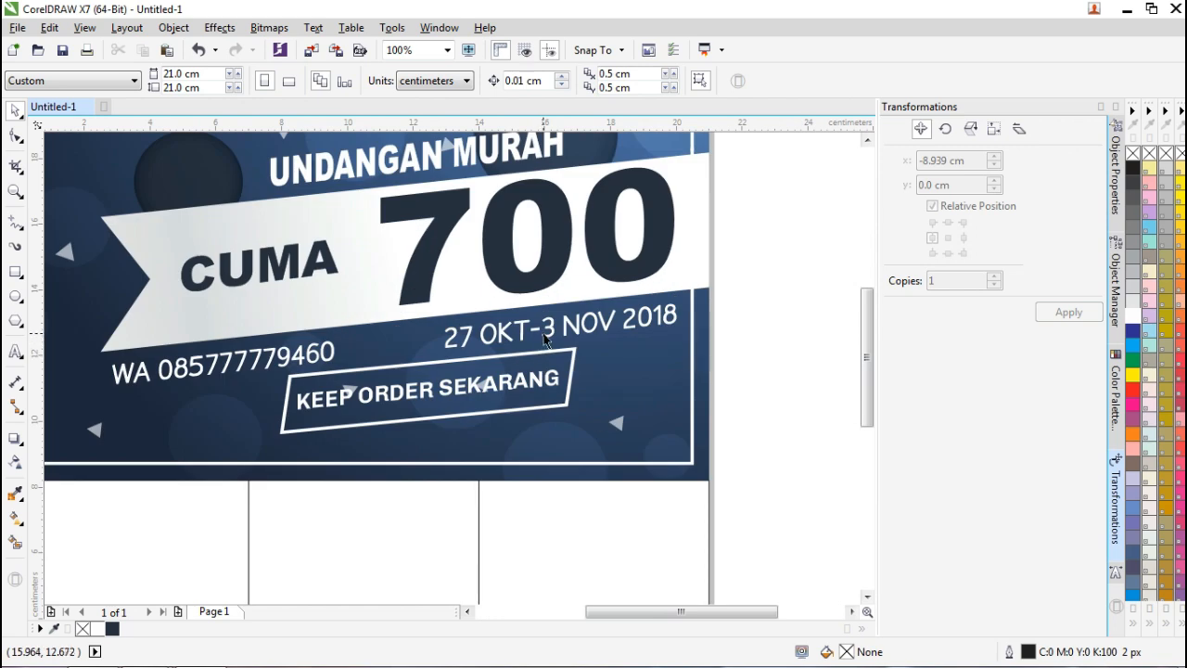
left_click(552, 339)
Set 700 in Chivo Bold and shrink the date text to 22.708 pt.
left_click(521, 82)
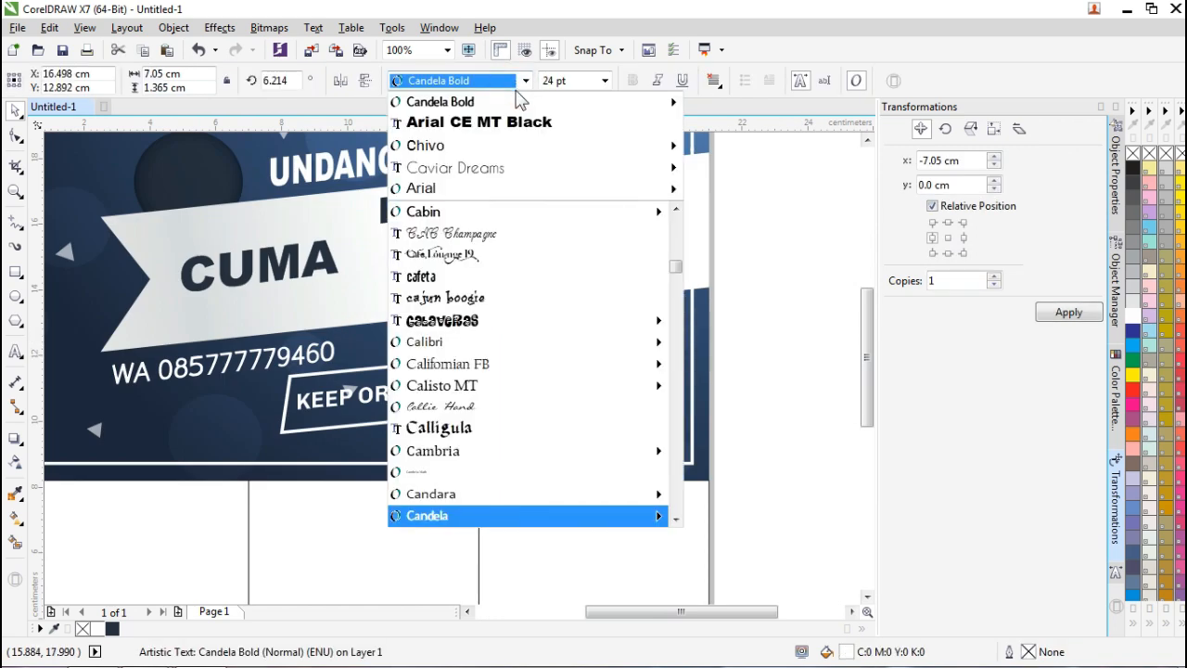
mouse_move(517, 102)
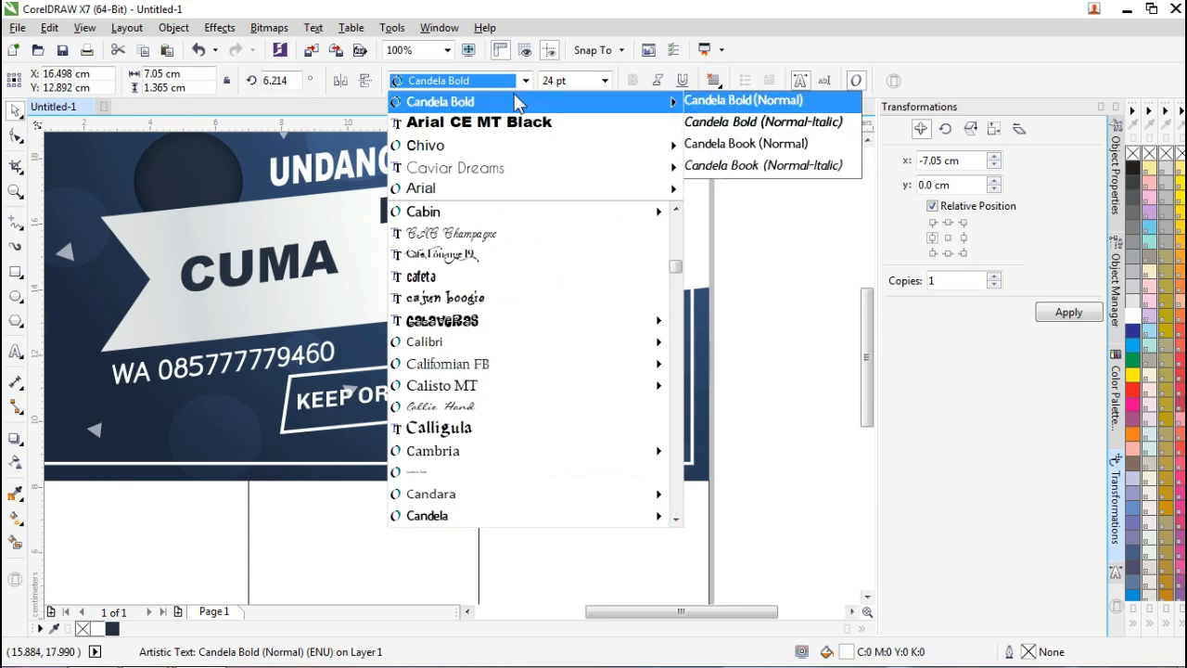
mouse_move(522, 146)
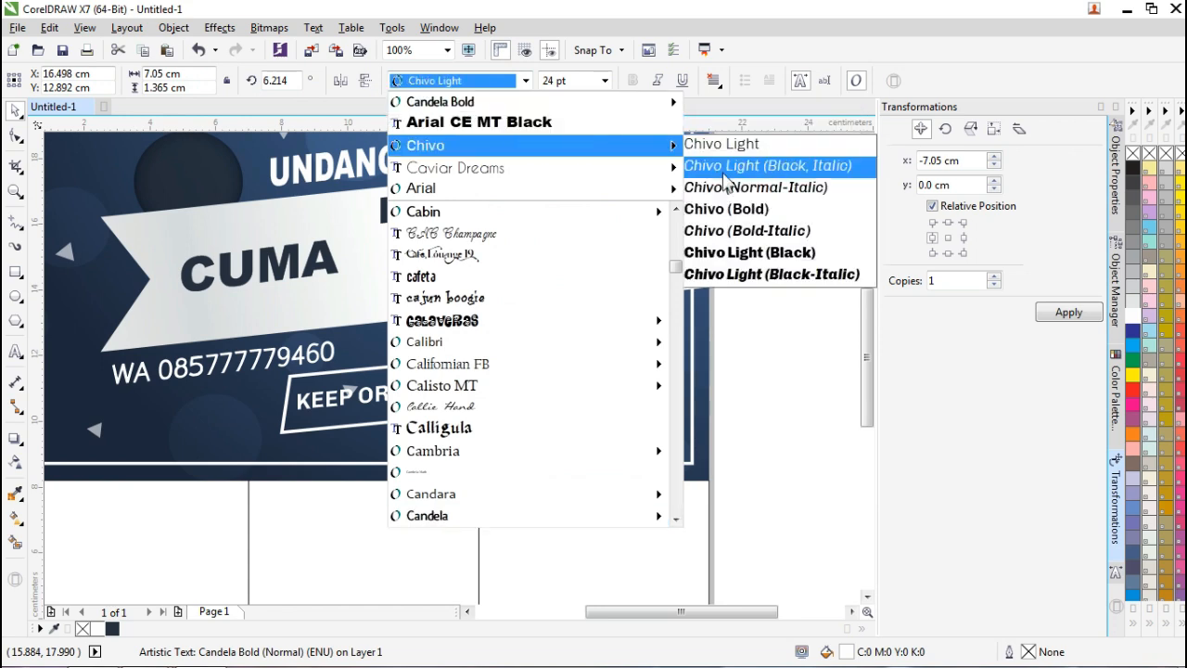
left_click(733, 210)
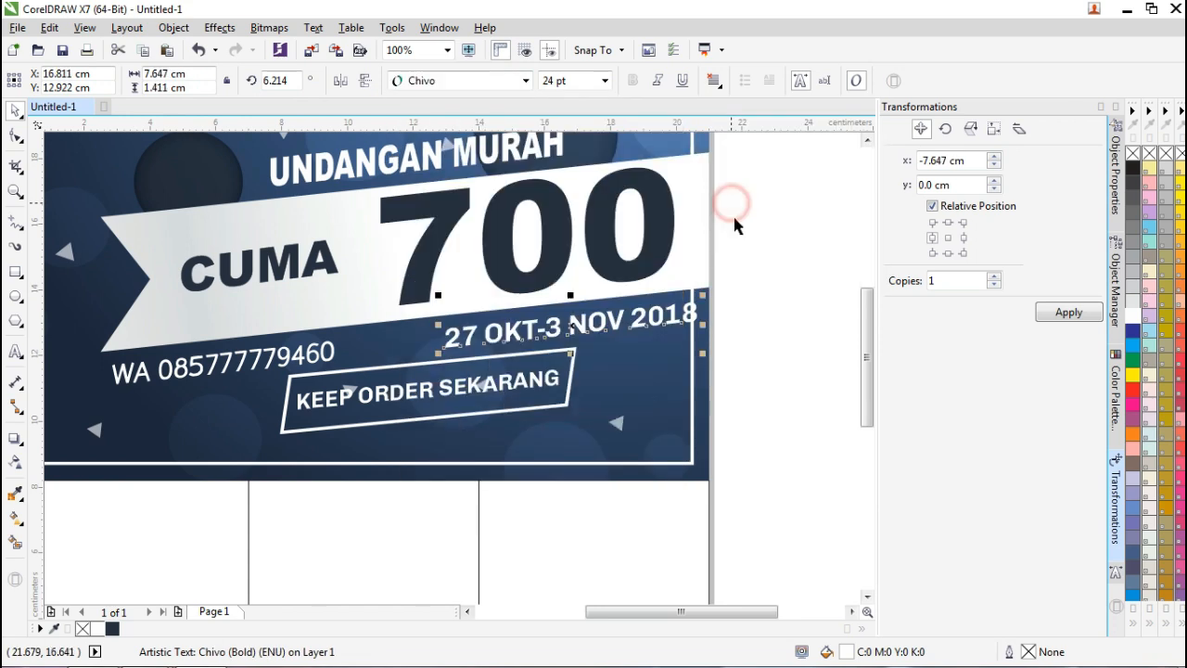
left_click(769, 298)
left_click(688, 314)
left_click_drag(705, 296, 629, 314)
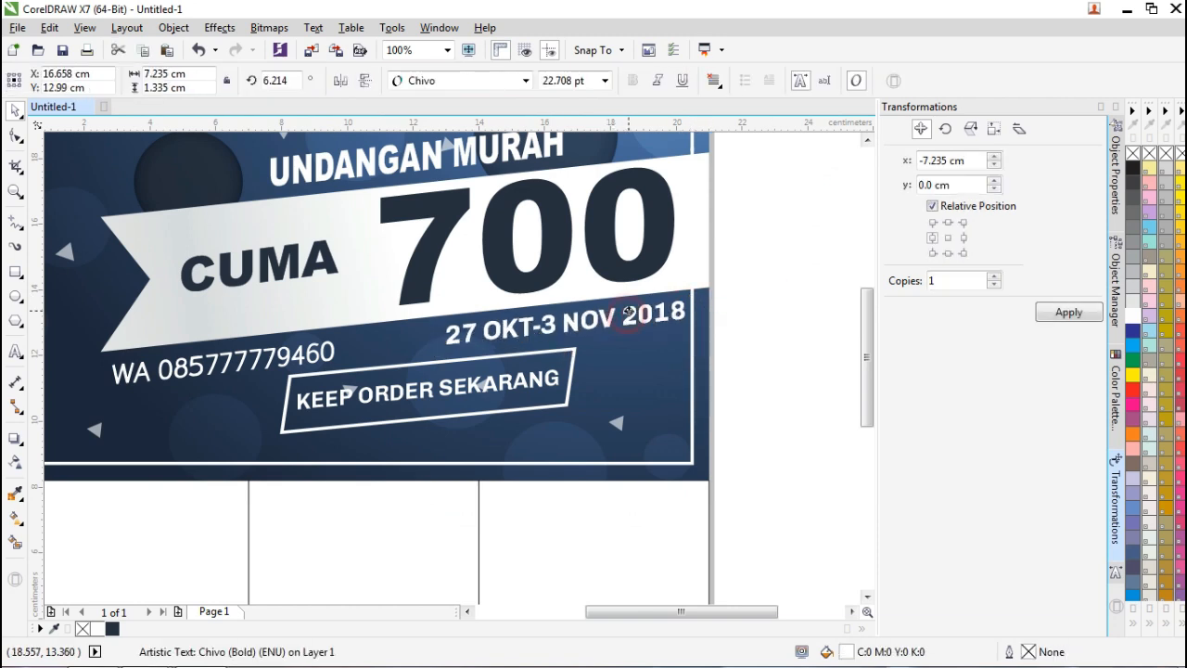
Set the WhatsApp number line in Chivo Bold, about 7.76 cm wide.
left_click(316, 348)
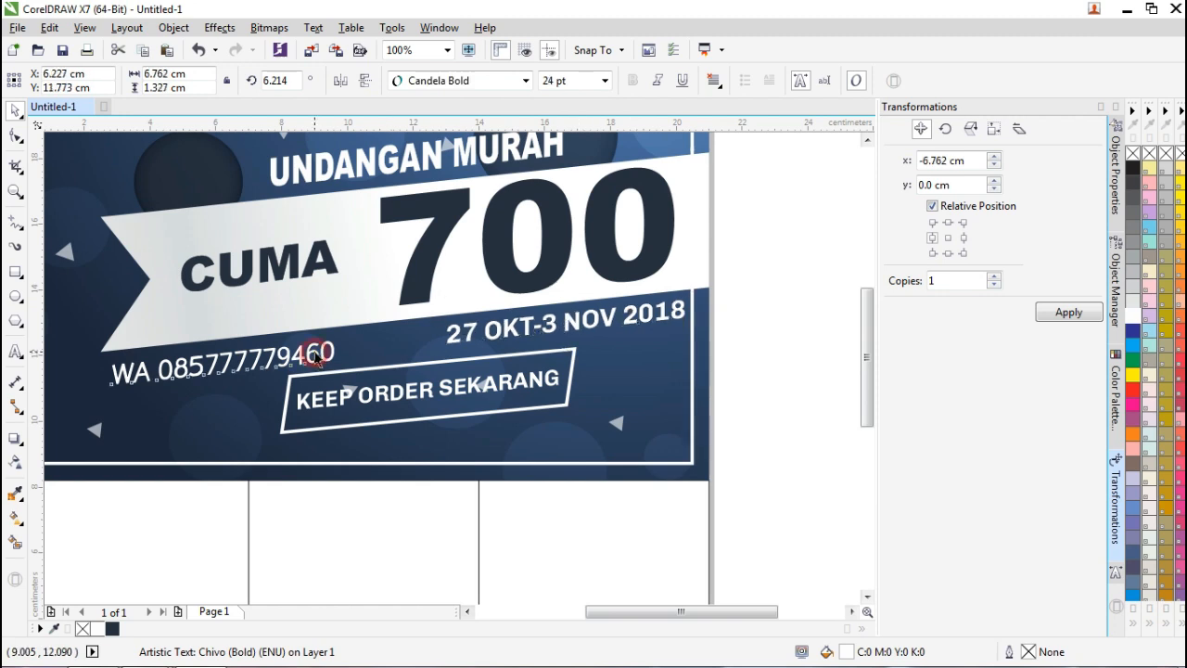
left_click(526, 81)
left_click(515, 122)
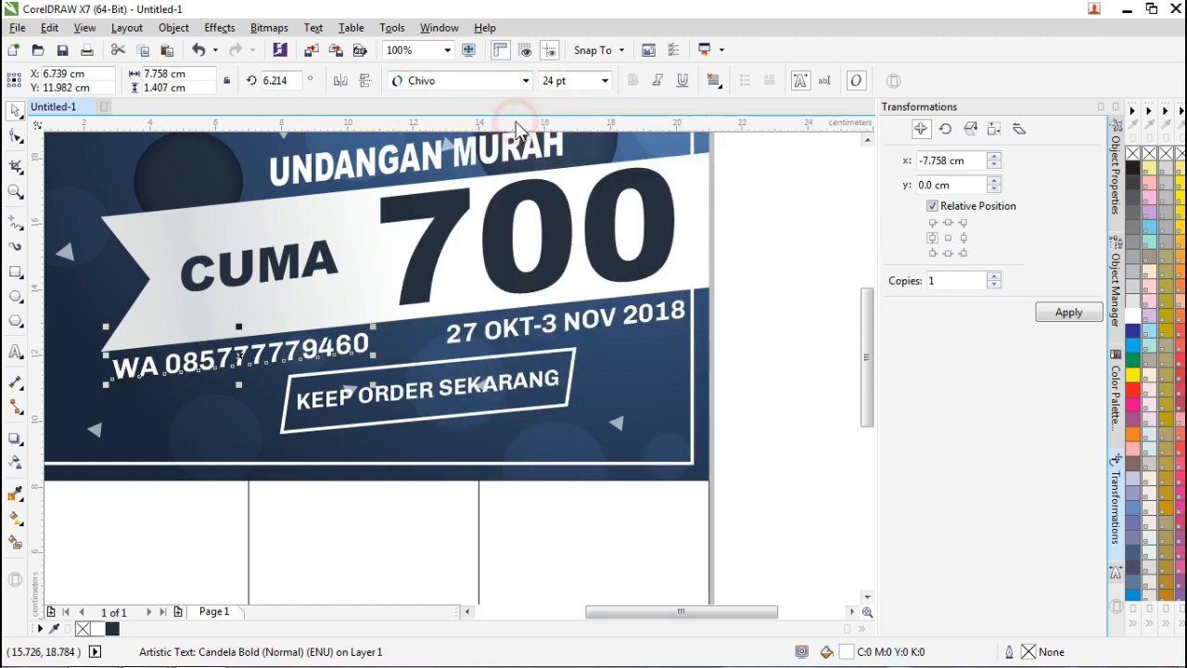
left_click(758, 334)
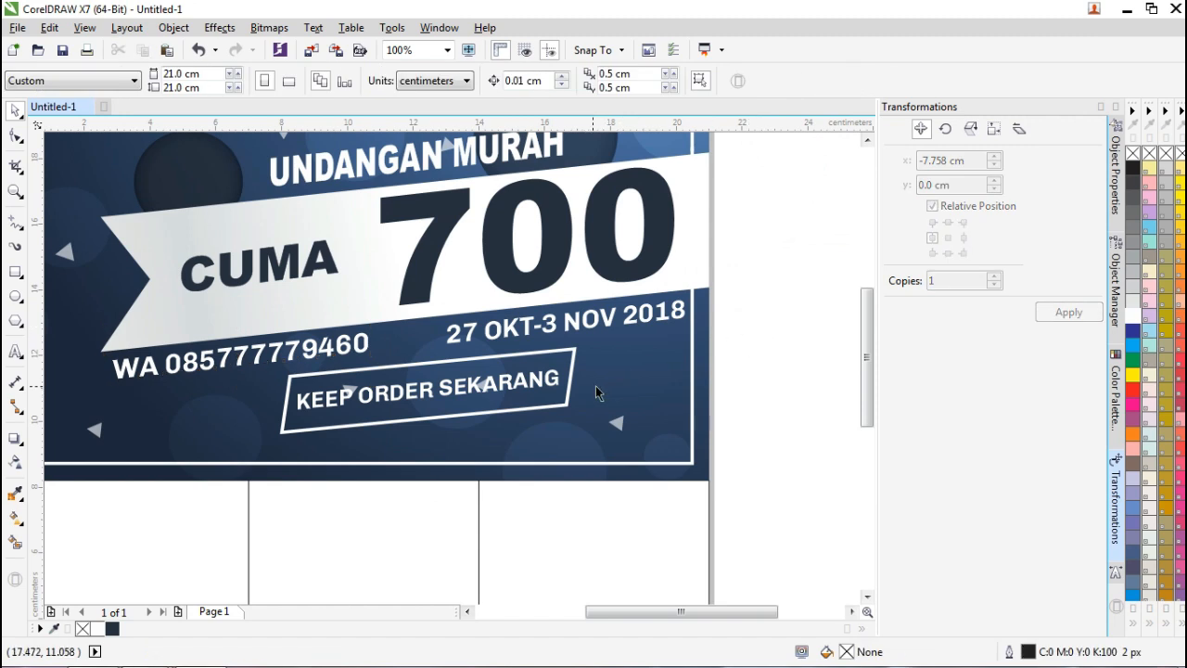
scroll(470, 430, "down", 2)
left_click(646, 394)
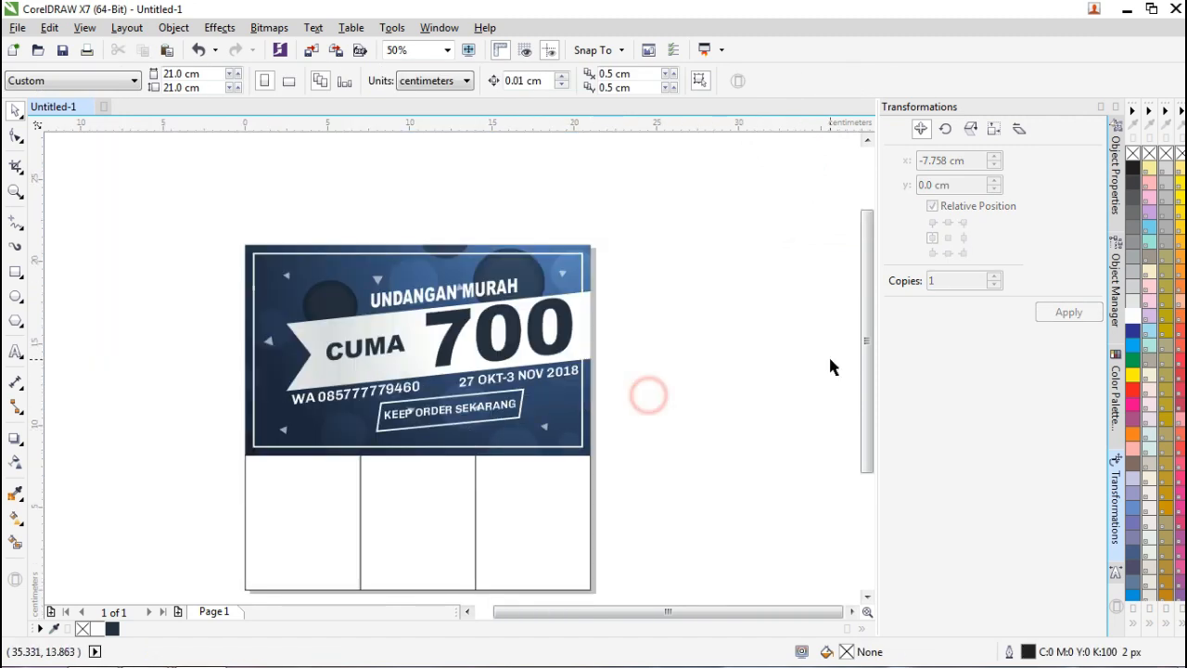
mouse_move(865, 369)
left_mouse_down()
mouse_move(866, 397)
mouse_move(760, 392)
left_mouse_up()
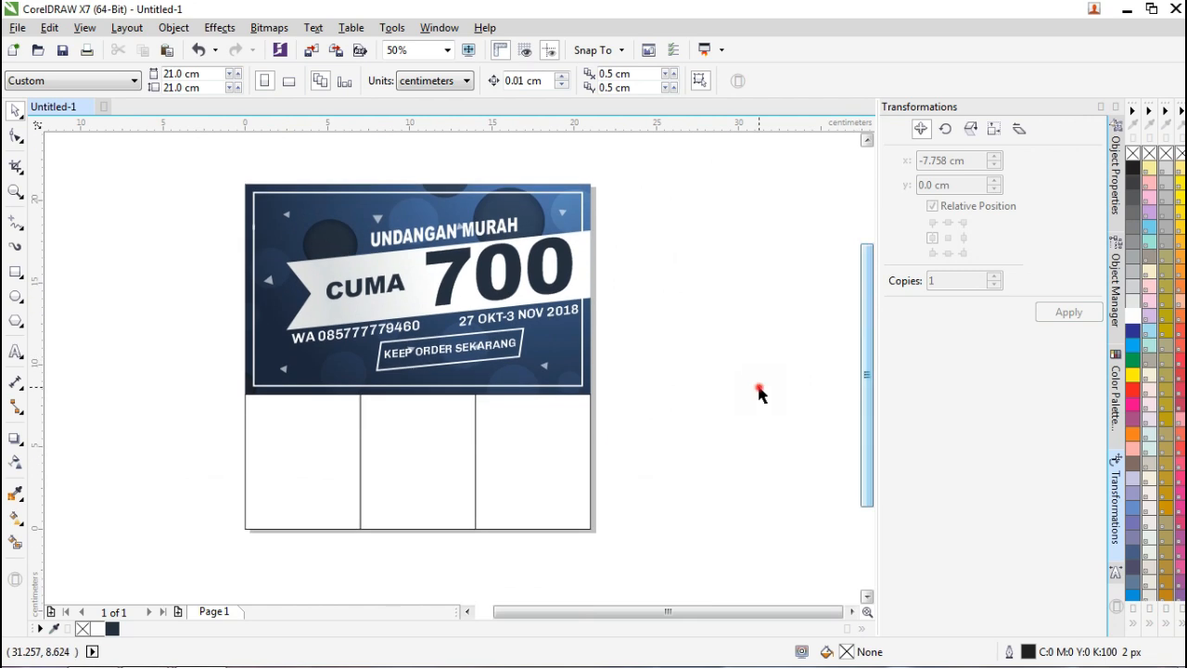
Select the three bottom boxes in turn, then deselect everything.
left_click(334, 440)
left_click(419, 432)
left_click(530, 449)
left_click(640, 442)
left_click(276, 451)
left_click(647, 429)
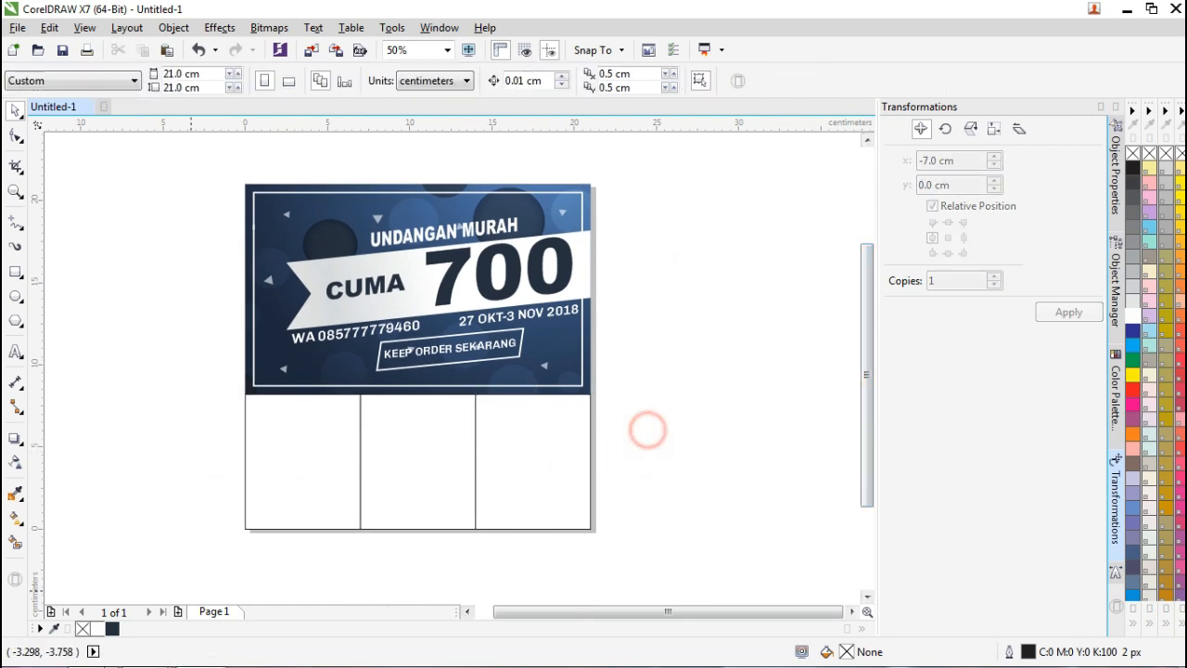
Select the red heart, angled blue and Salma-176-800x800 photos from 27-3 nov and import them.
mouse_move(134, 654)
left_click(298, 573)
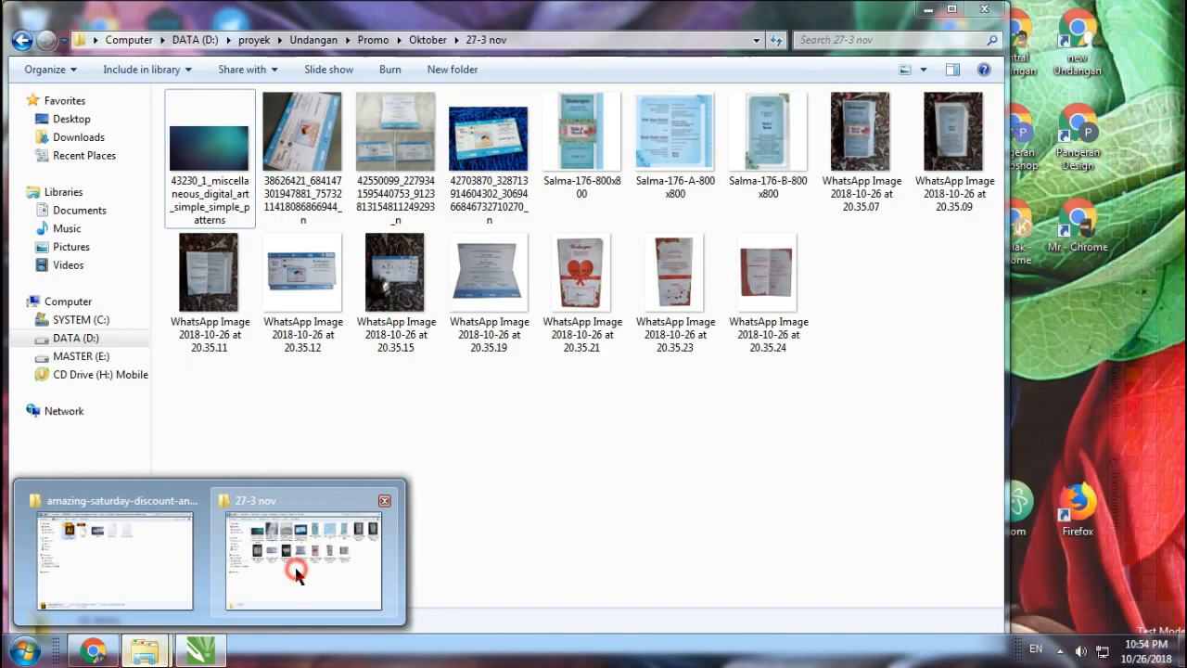
left_click(598, 317)
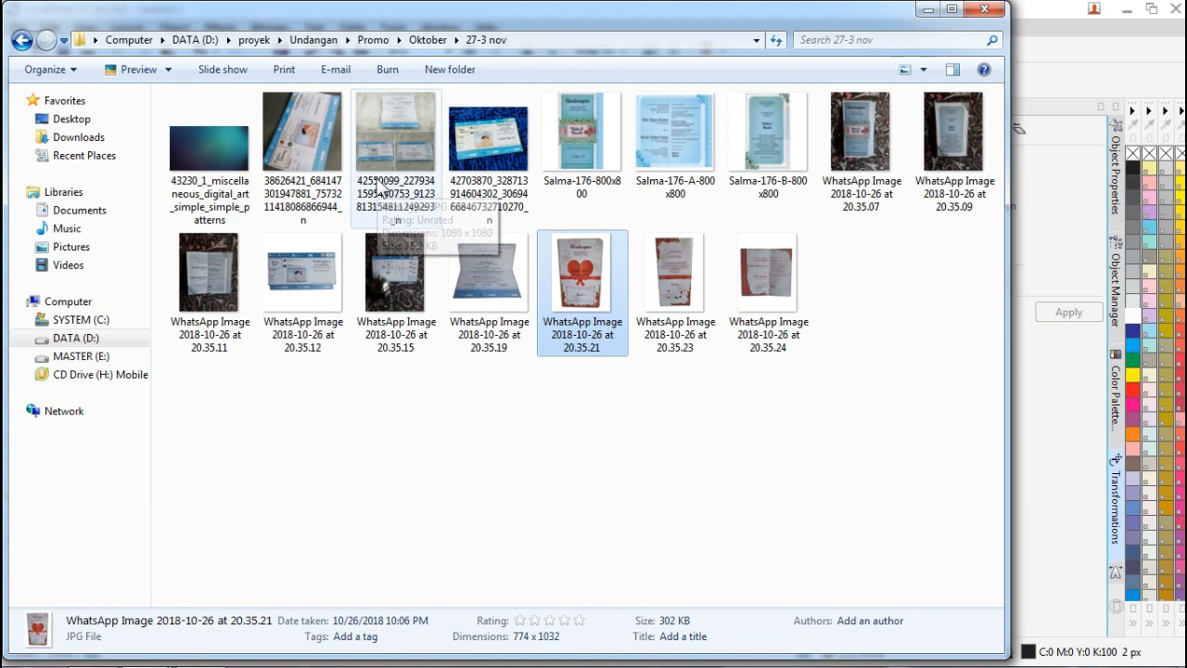
left_click(338, 181, "ctrl")
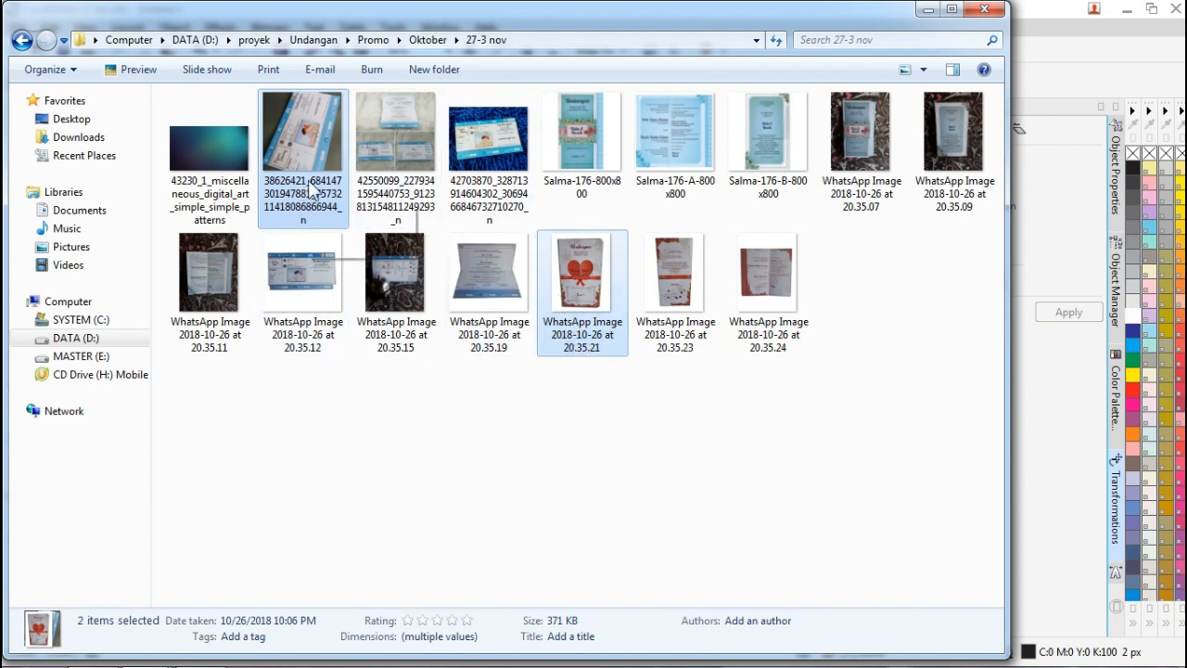
left_click(568, 174, "ctrl")
left_click_drag(582, 278, 307, 454)
Place the red invitation over the first cell and the blue one over the second.
left_click(154, 233)
left_click_drag(163, 361, 404, 435)
left_click_drag(139, 345, 540, 461)
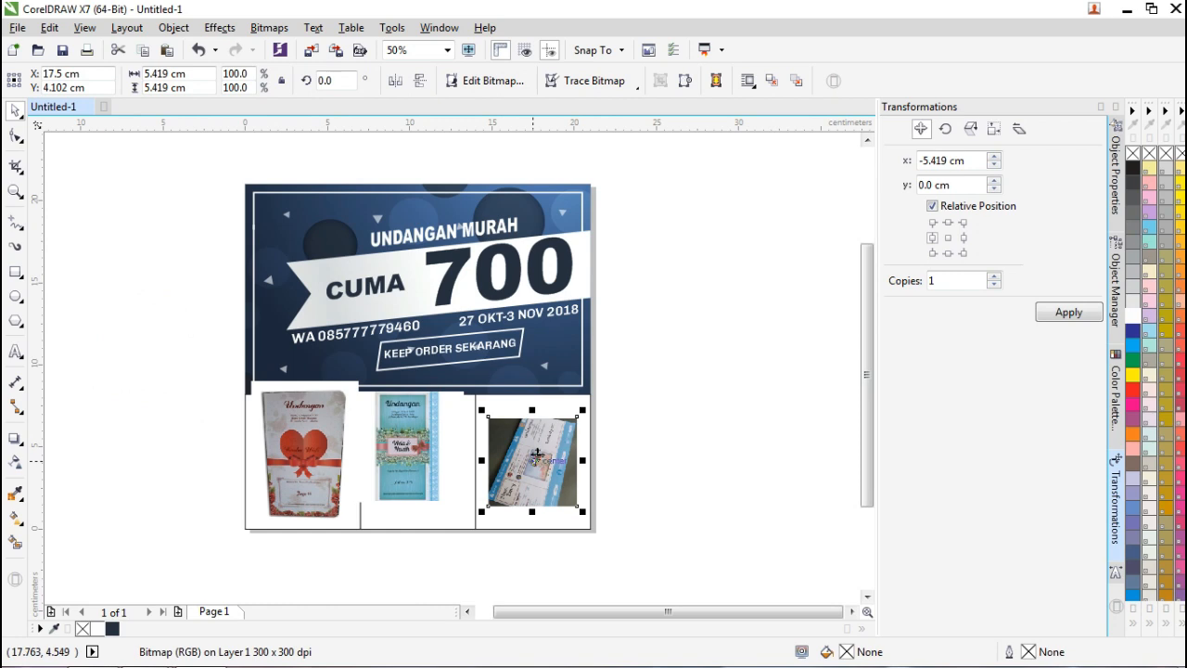
PowerClip the third, blue and red invitations inside the right, middle and left cells.
right_click(537, 455)
left_click(588, 185)
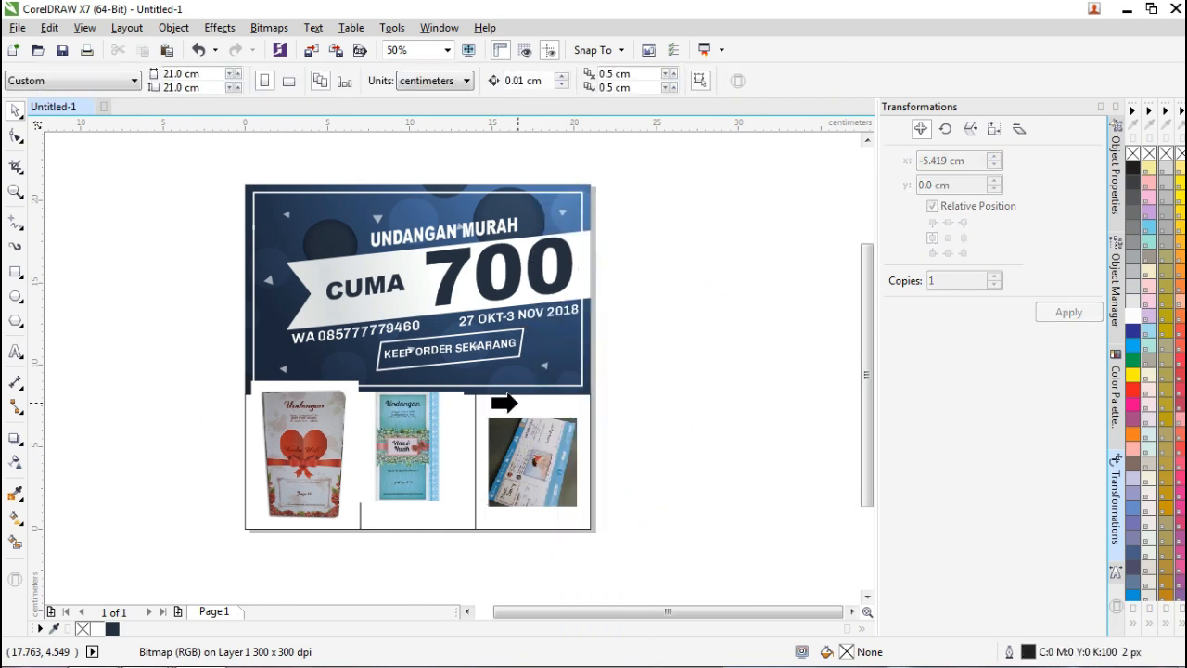
left_click(518, 406)
right_click(414, 450)
left_click(478, 186)
left_click(432, 521)
left_click_drag(311, 436, 313, 501)
right_click(312, 500)
left_click(399, 19)
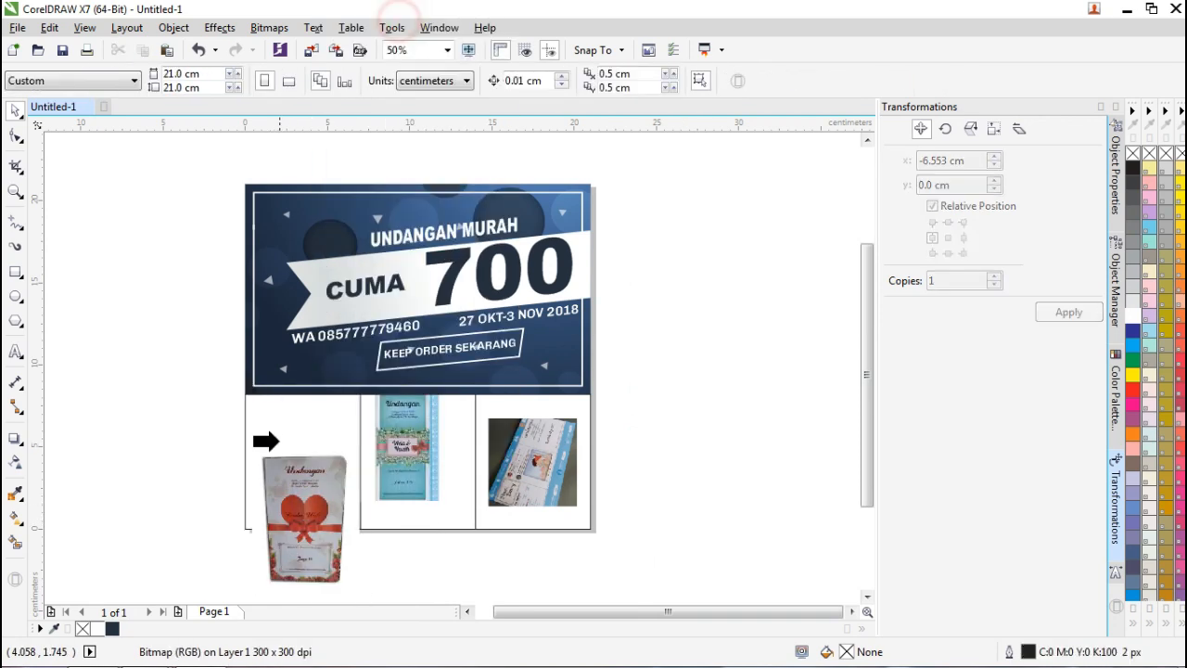
left_click(296, 426)
Edit the left cell's PowerClip and center the red invitation to fill it.
left_click(258, 552)
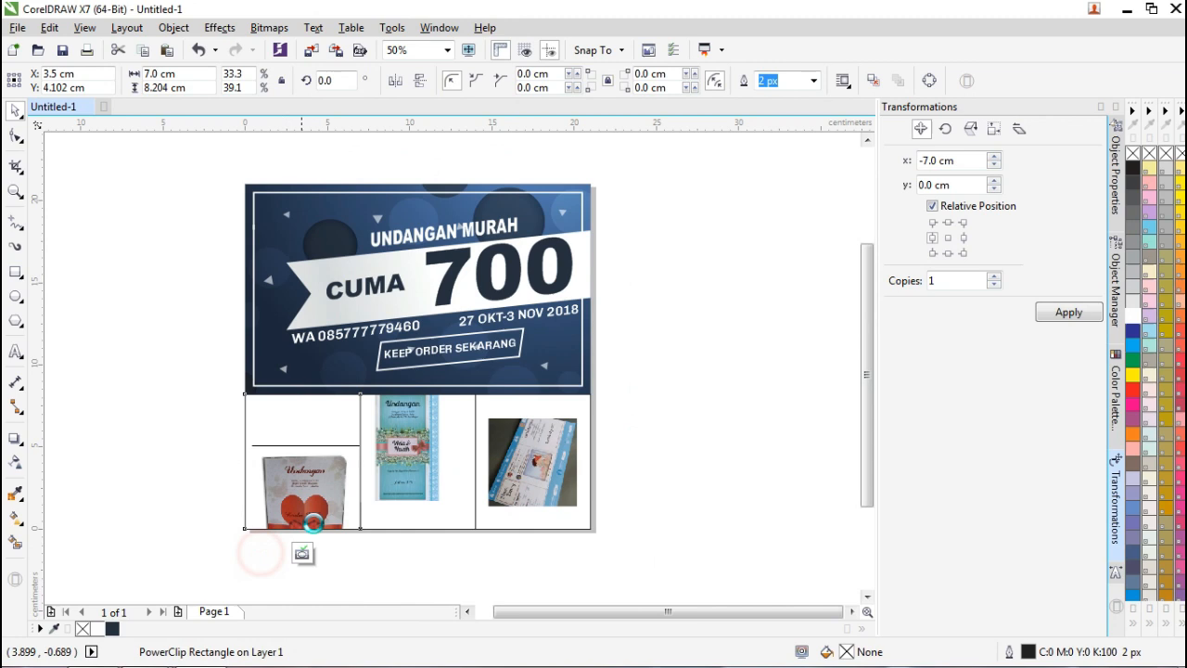
left_click_drag(309, 515, 292, 451)
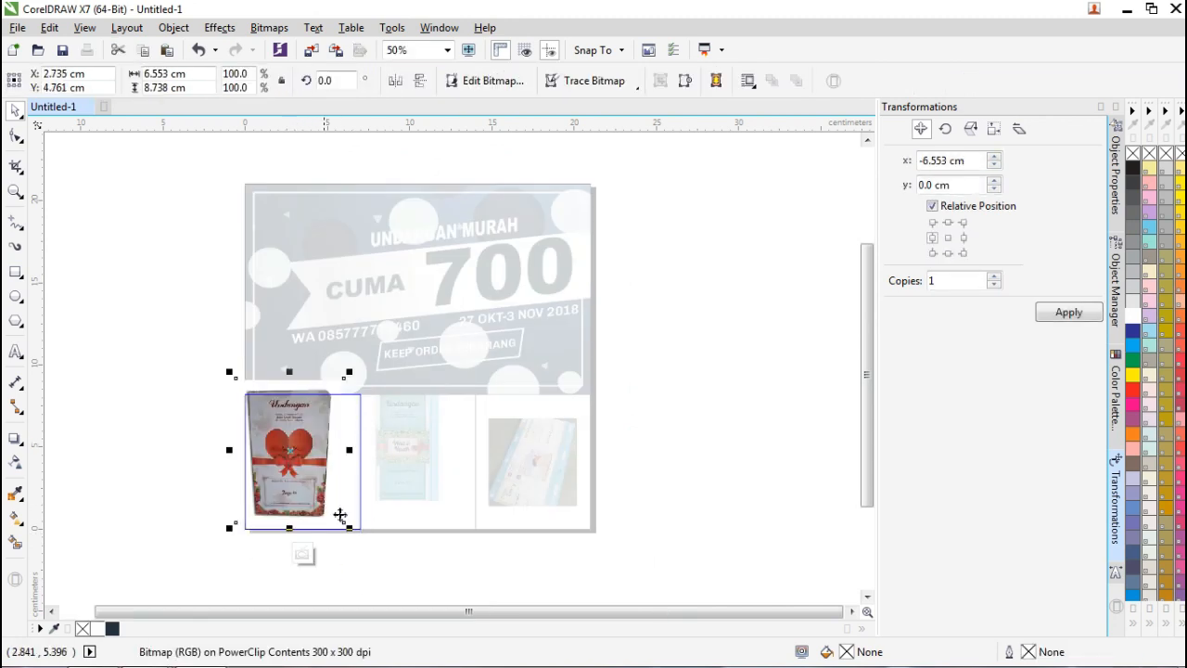
left_click_drag(351, 527, 310, 451)
scroll(309, 452, "up", 2)
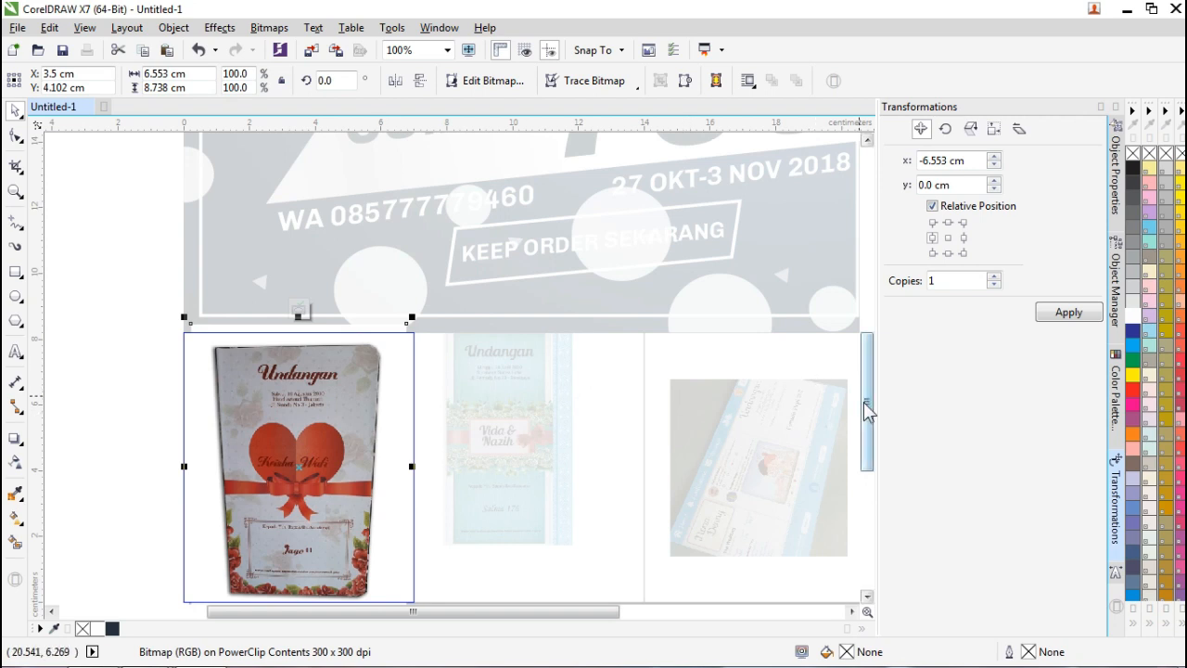
left_click_drag(863, 405, 863, 451)
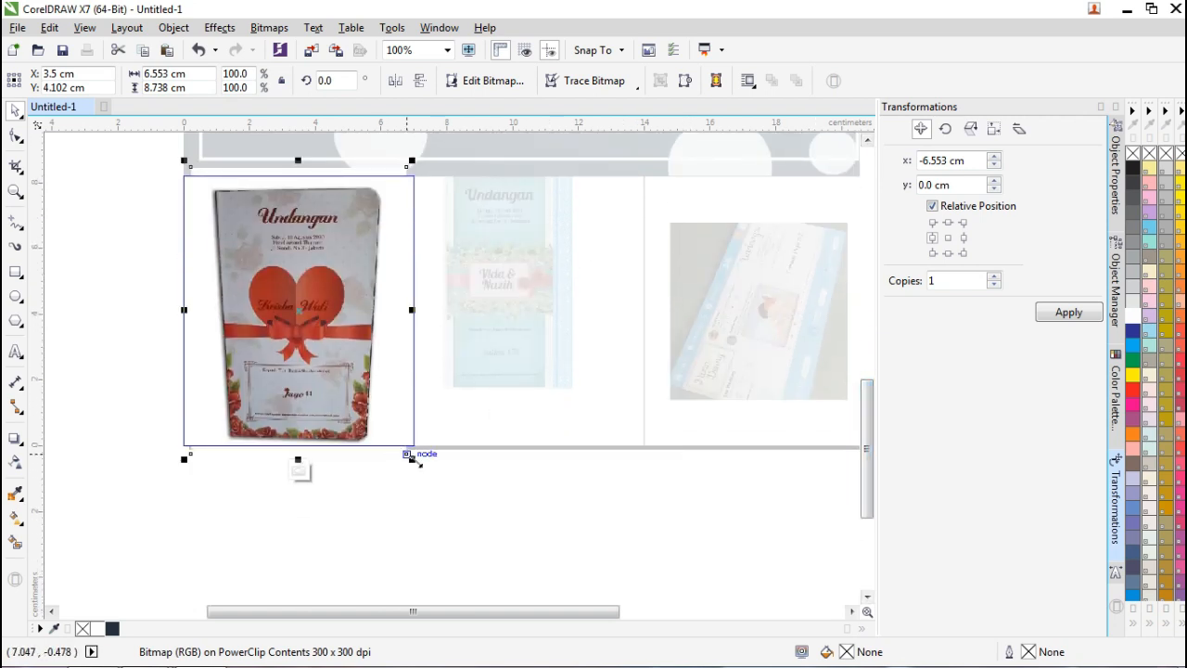
left_click_drag(324, 347, 319, 344)
left_click(152, 287)
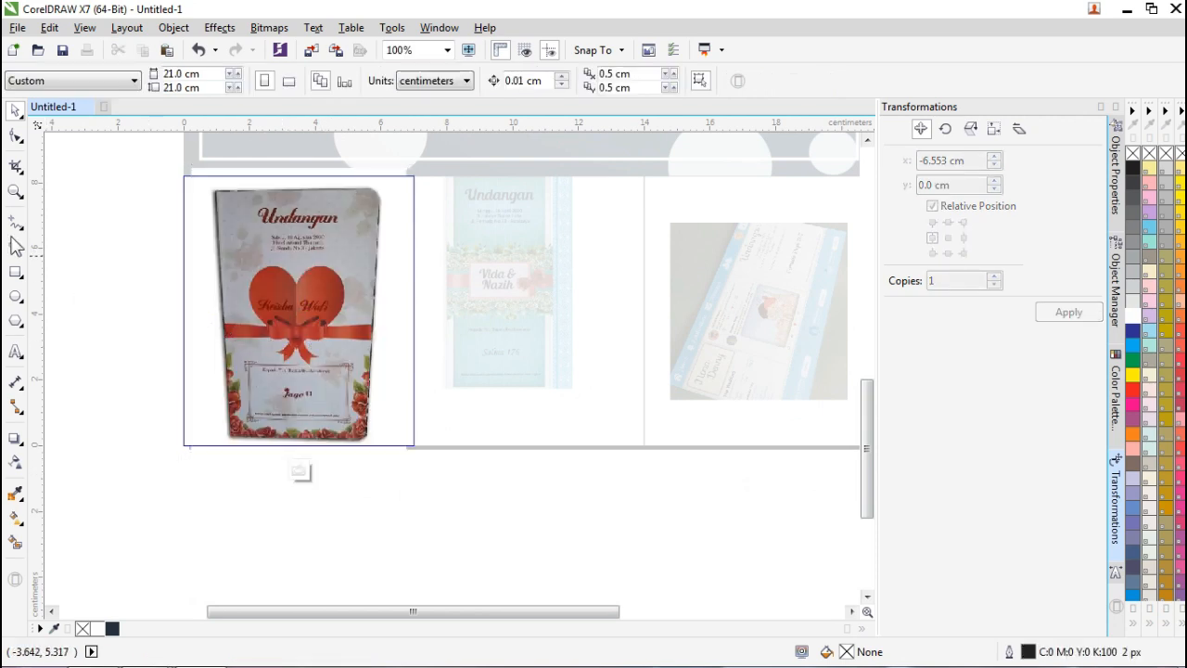
Draw a white rectangle covering the first cell and send it behind the invitation.
left_click(15, 271)
left_click_drag(160, 159, 432, 466)
left_click(16, 111)
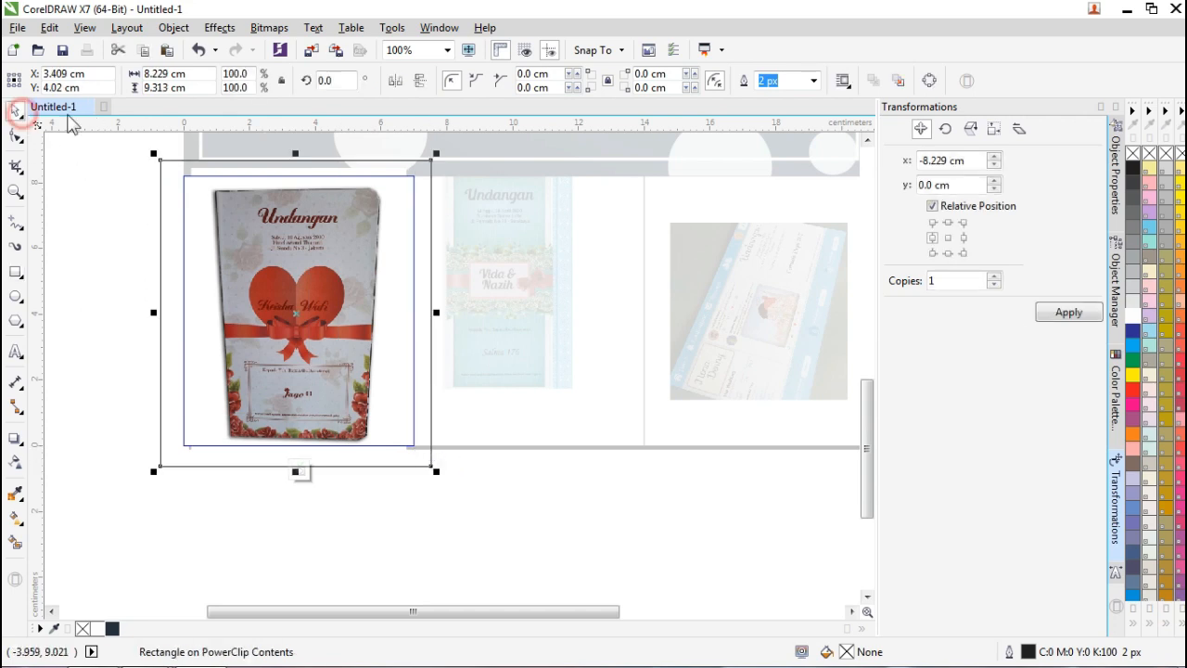
left_click(1132, 319)
left_click(80, 255)
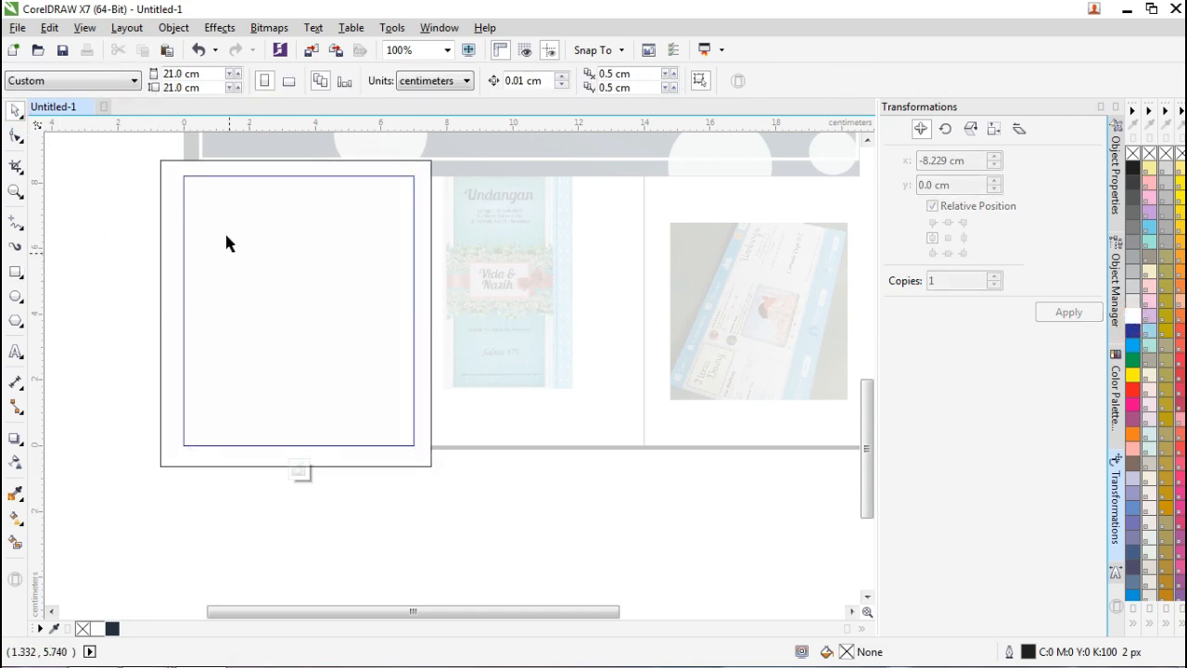
left_click(199, 171)
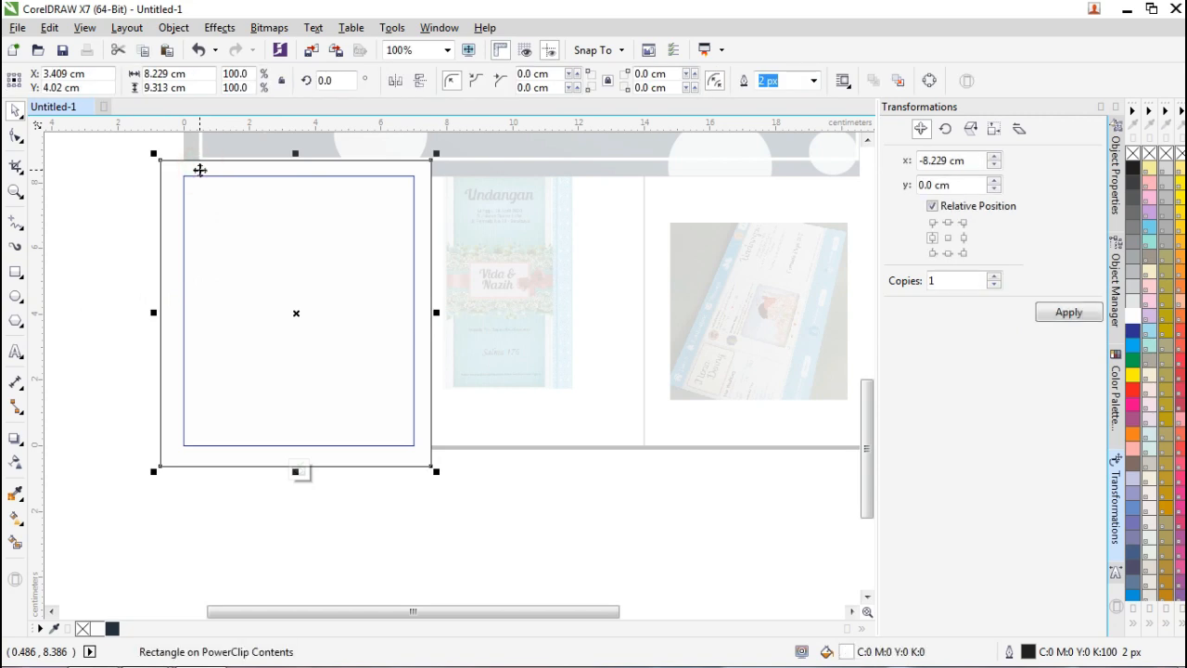
key("shift+Page_Down")
Set the white rectangle's outline to None and finish editing the left cell.
left_click(192, 163)
left_click(812, 81)
left_click(812, 82)
left_click(812, 82)
left_click(810, 98)
left_click(298, 475)
left_click(524, 492)
left_click(512, 297)
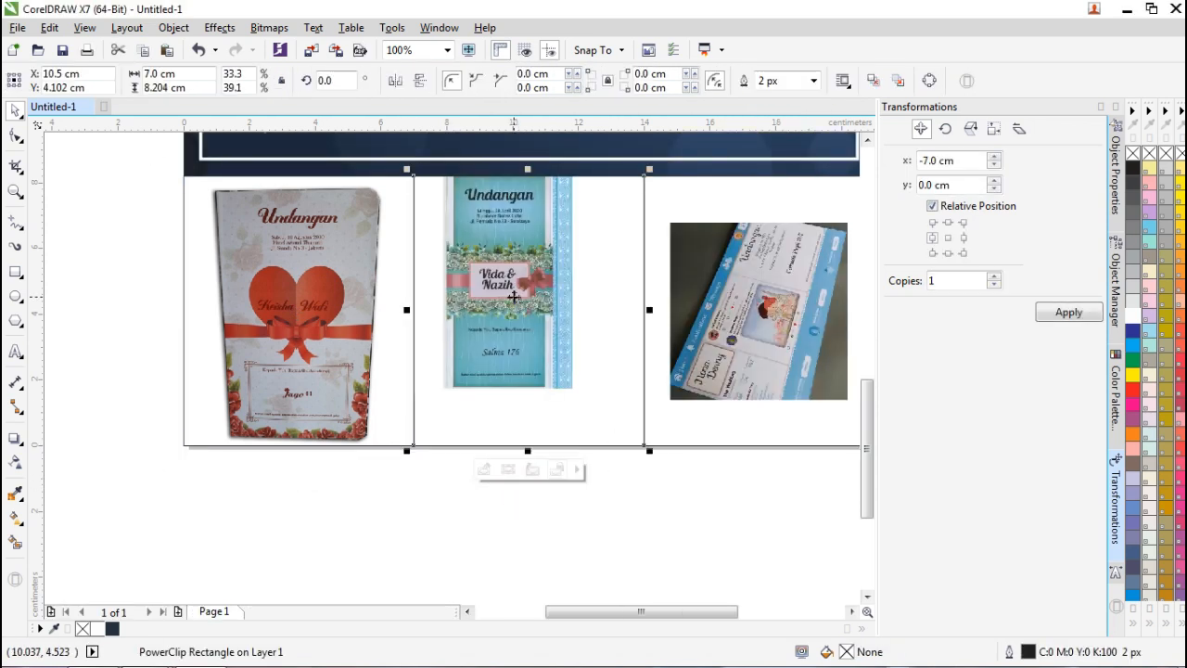
Inside the middle cell, enlarge and reposition the blue invitation to fit the frame.
right_click(513, 296)
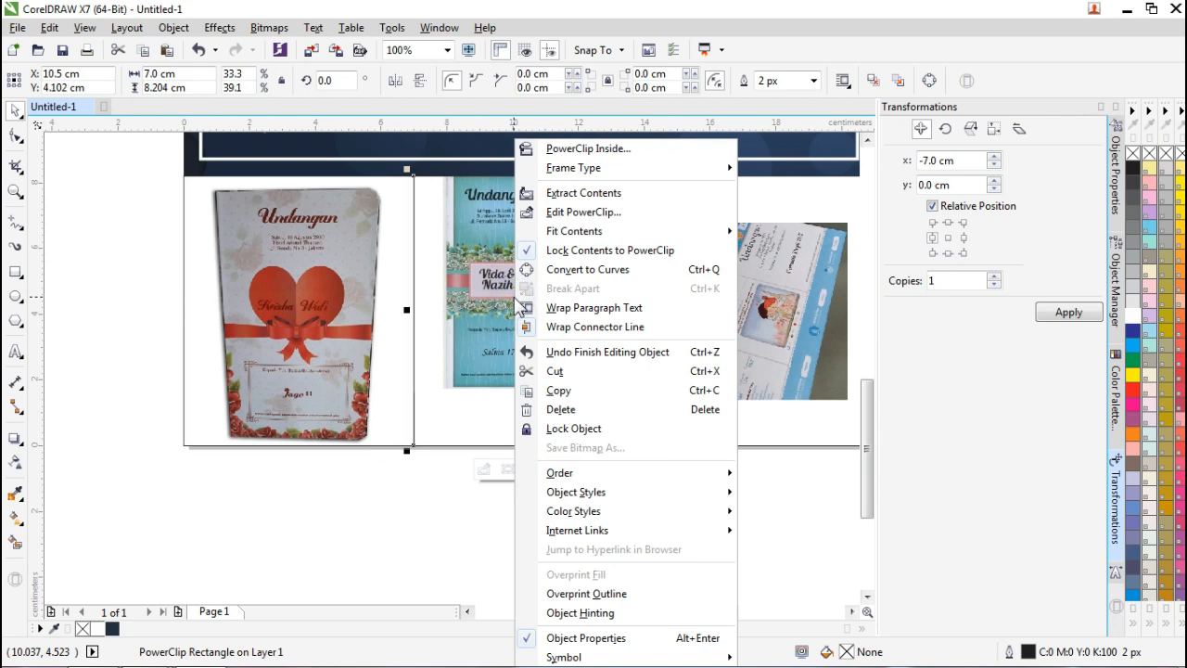
left_click(588, 215)
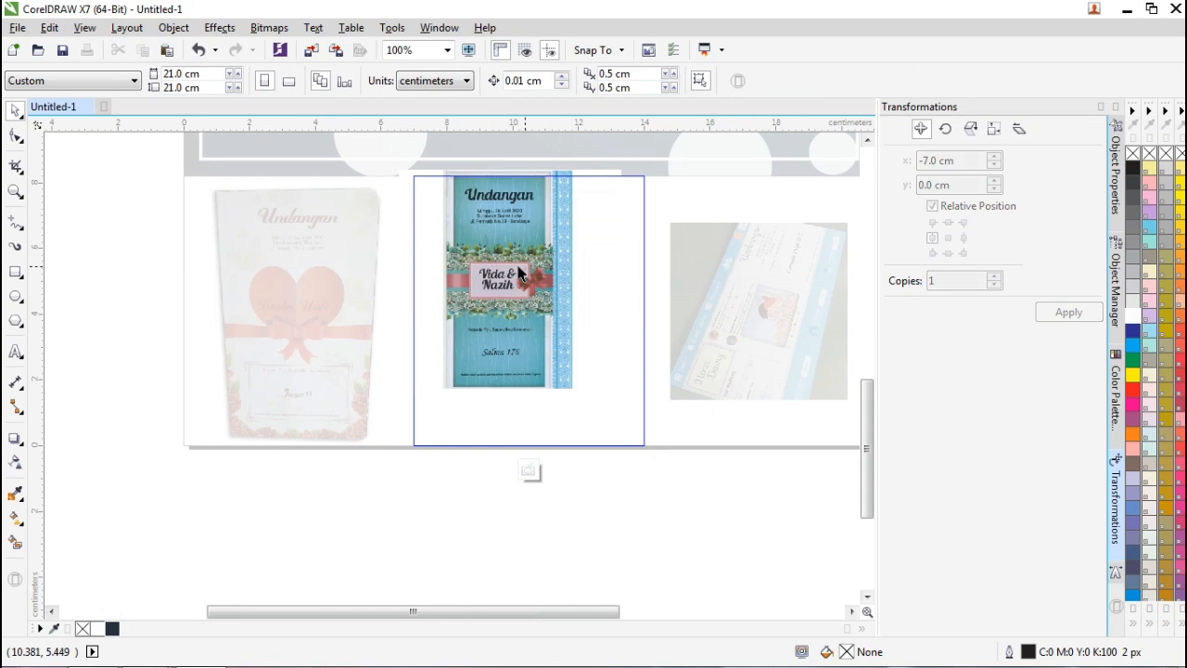
left_click(525, 263)
left_click_drag(633, 390, 699, 455)
left_click_drag(565, 288, 554, 295)
left_click_drag(687, 462, 660, 454)
left_click_drag(548, 302, 553, 314)
left_click(530, 471)
Draw a white, outline-free rectangle around the middle invitation and send it behind it.
left_click(58, 226)
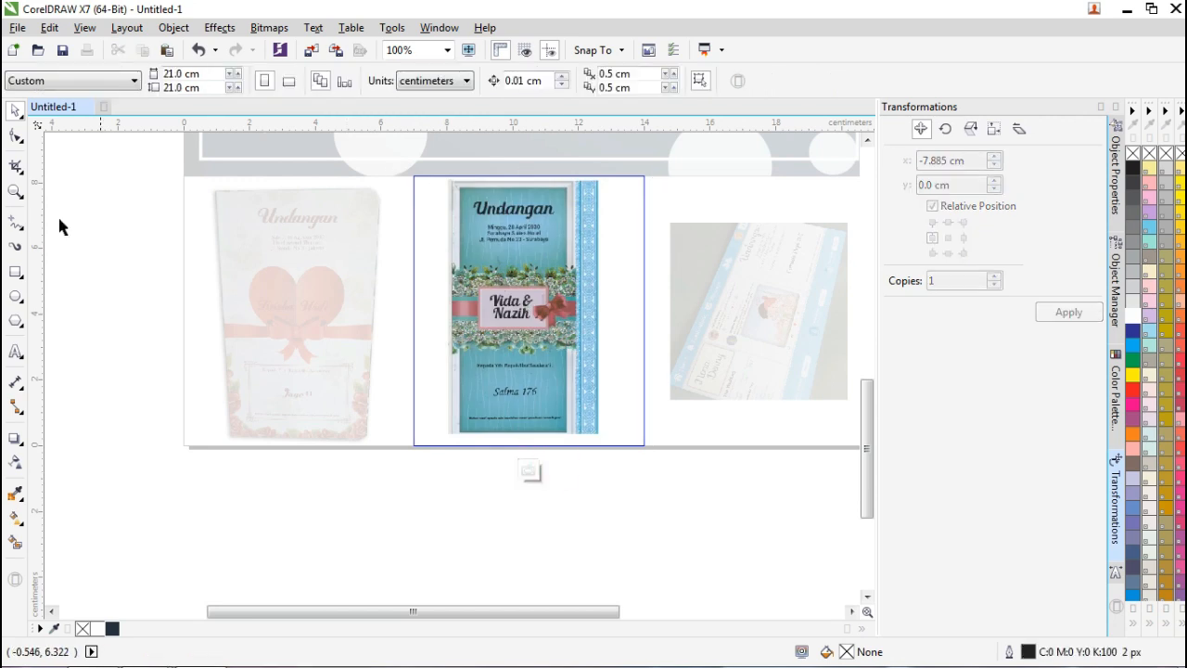
left_click(15, 273)
mouse_move(406, 168)
left_mouse_down()
mouse_move(608, 441)
mouse_move(657, 459)
left_mouse_up()
left_click(812, 81)
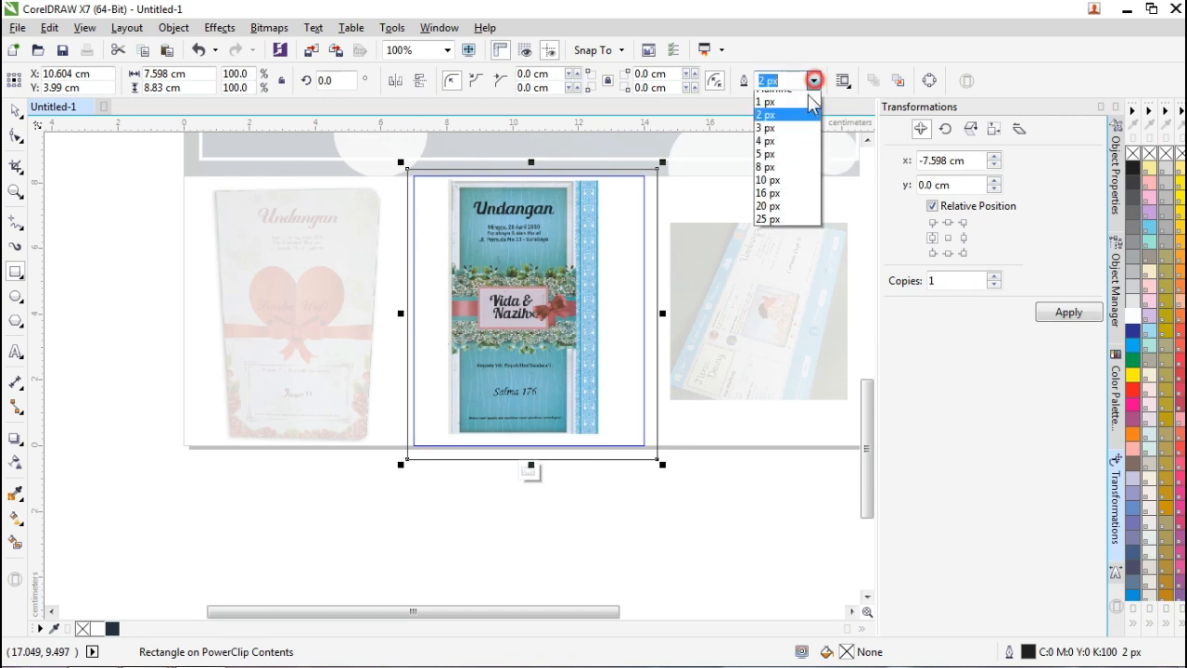
left_click(774, 96)
left_click(1132, 316)
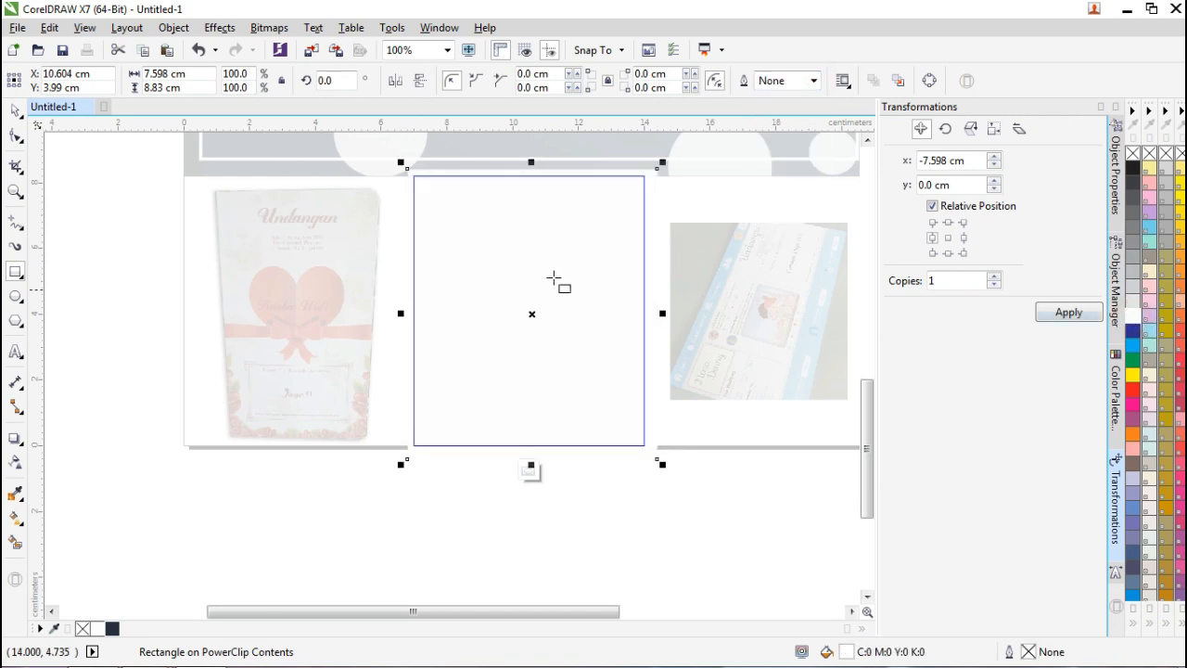
left_click(17, 111)
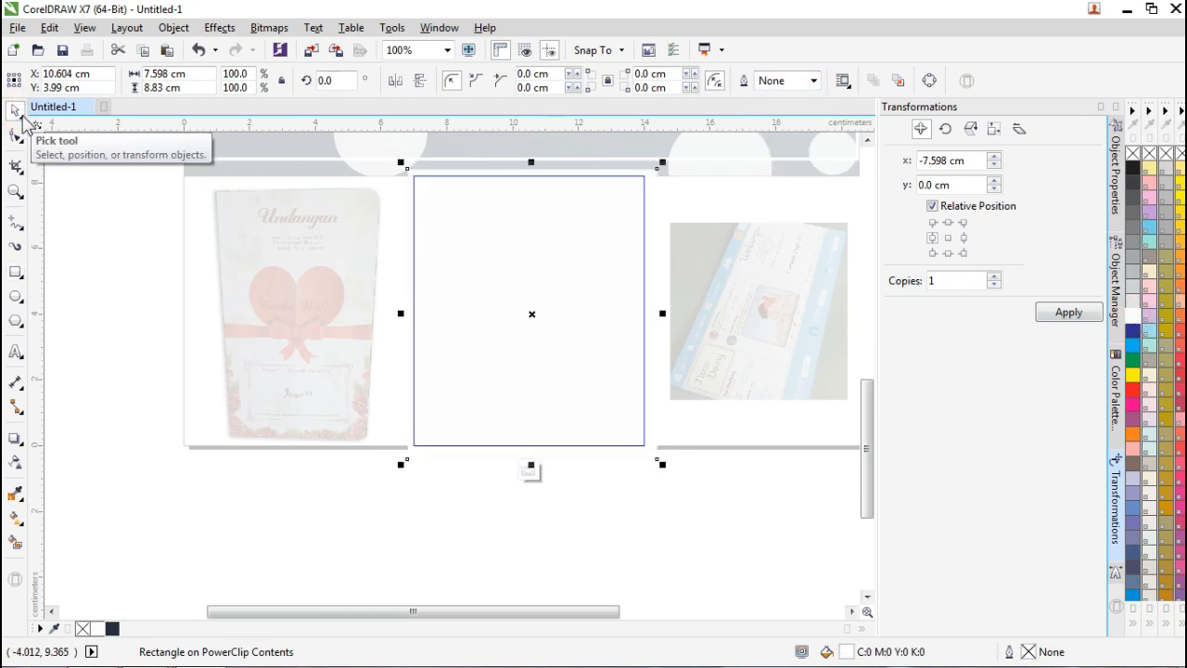
key("shift+Page_Down")
Finish editing the middle frame and open the right photo frame's contents.
left_click(527, 472)
left_click(742, 321)
left_click(716, 473)
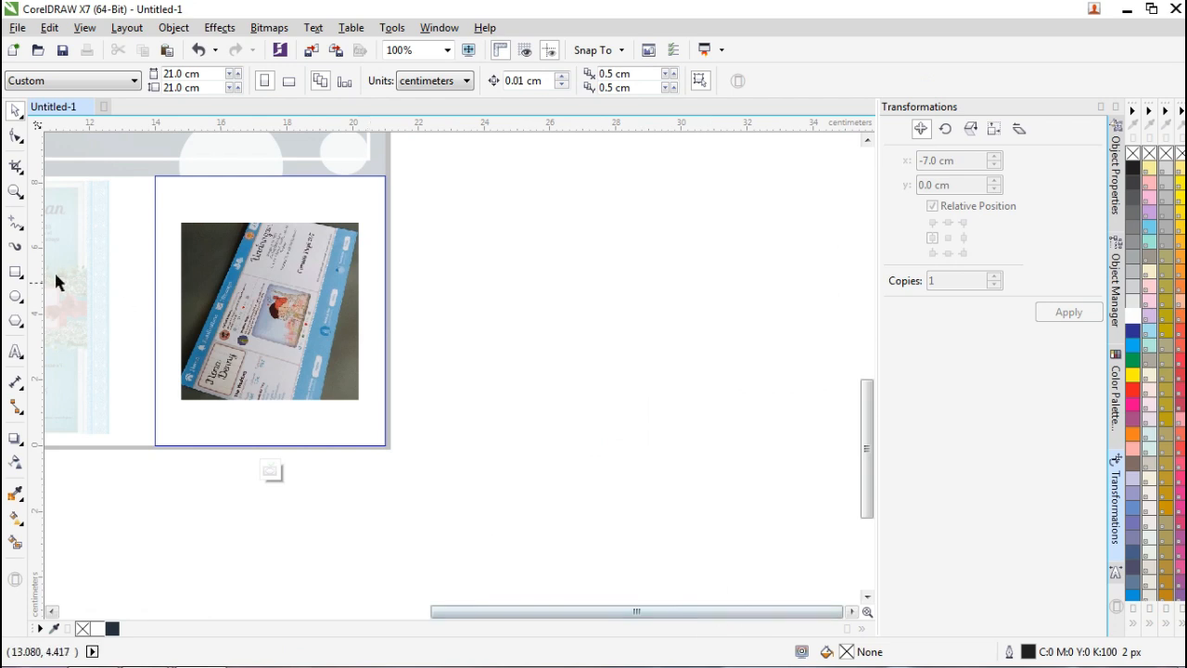
Draw a white backing rectangle with no outline behind the tablet photo.
double_click(15, 272)
scroll(138, 251, "down", 5)
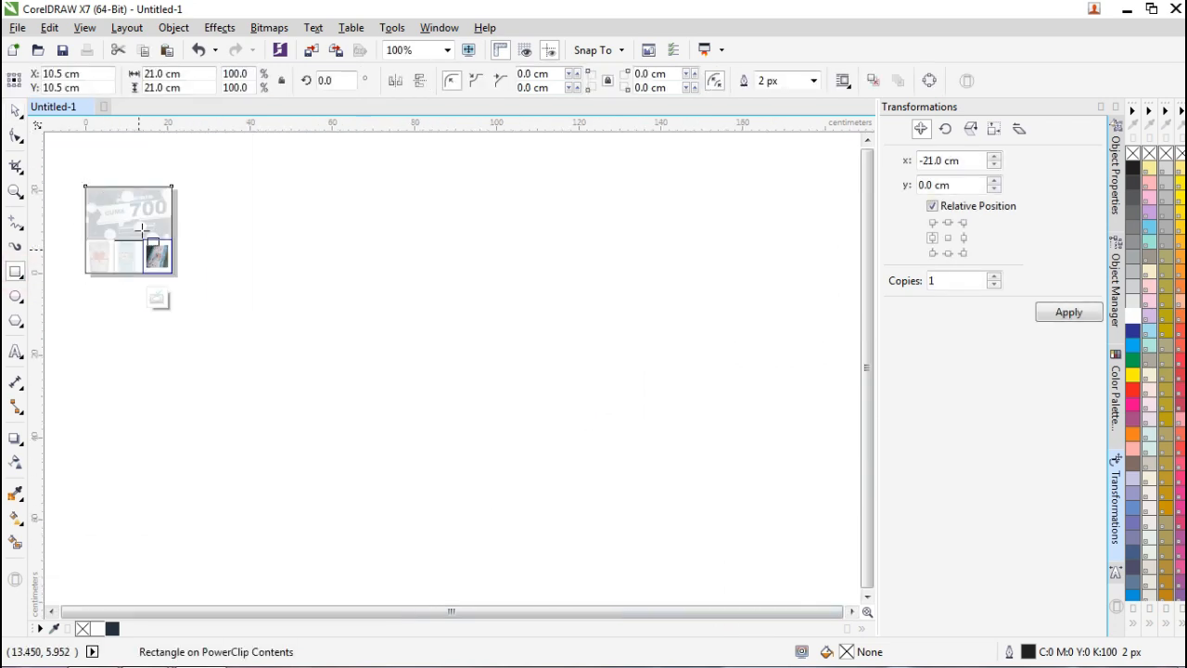
scroll(46, 151, "up", 3)
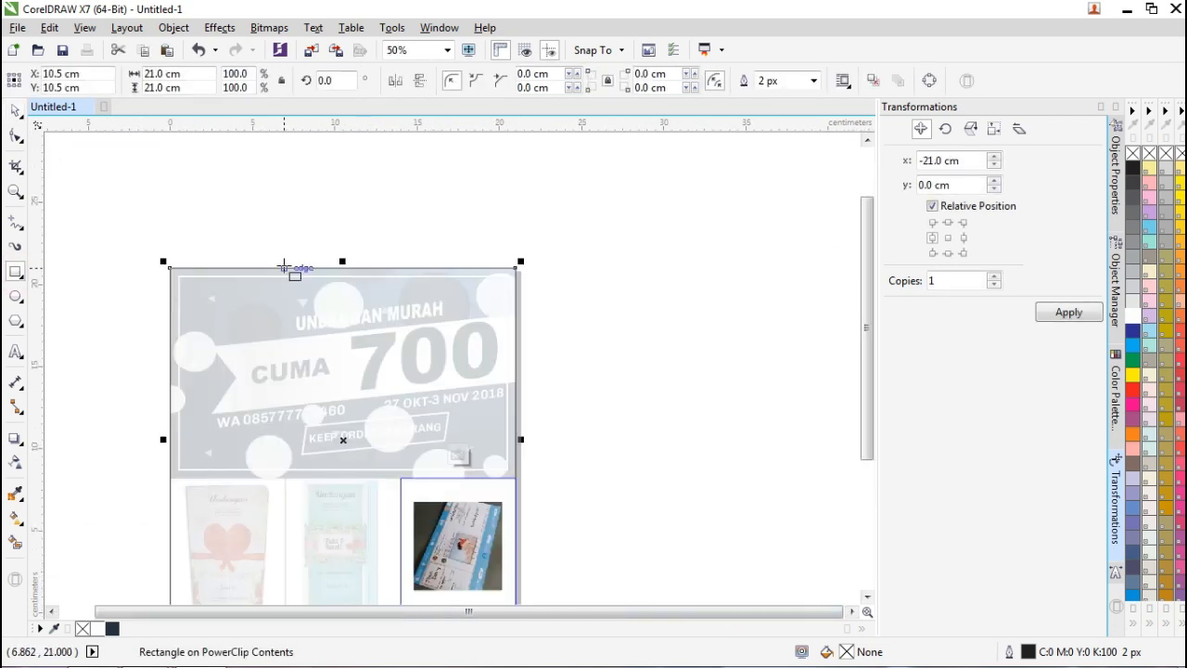
key("Delete")
left_click_drag(867, 378, 868, 472)
left_click_drag(393, 314, 529, 469)
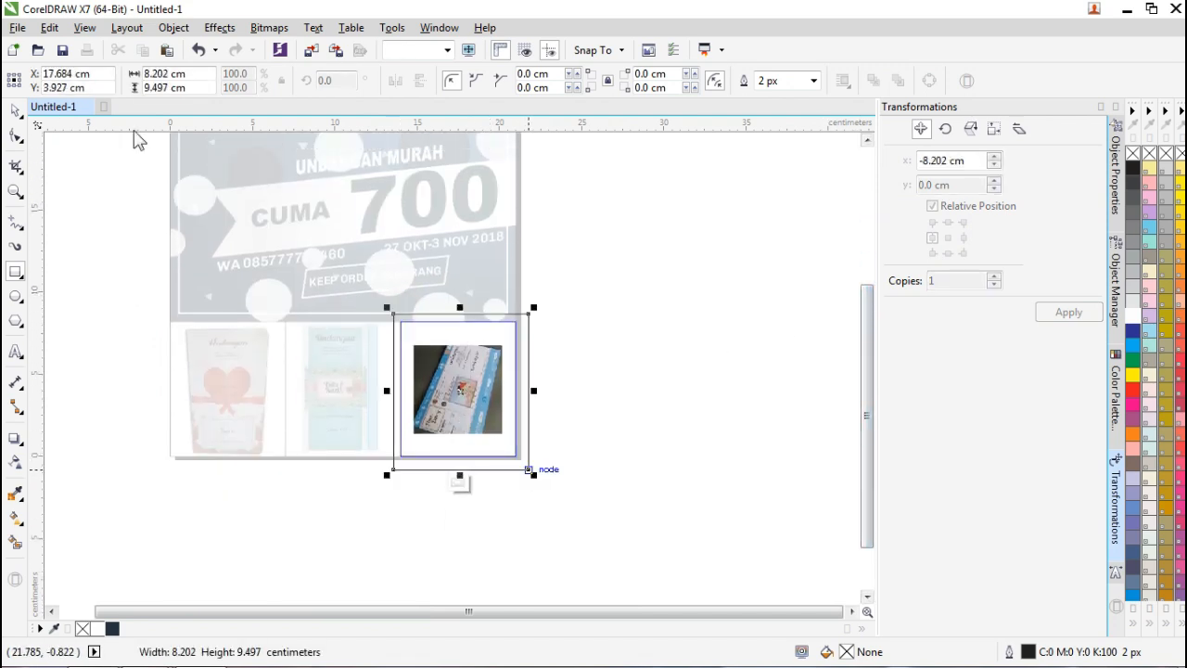
left_click(16, 110)
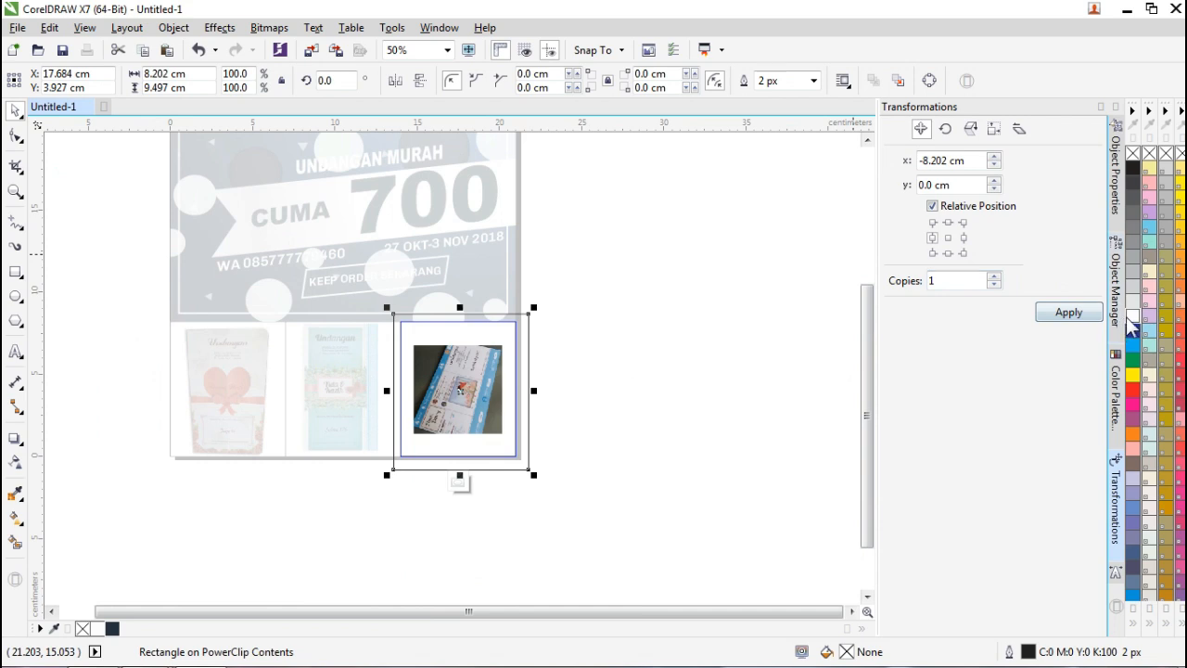
left_click(1129, 316)
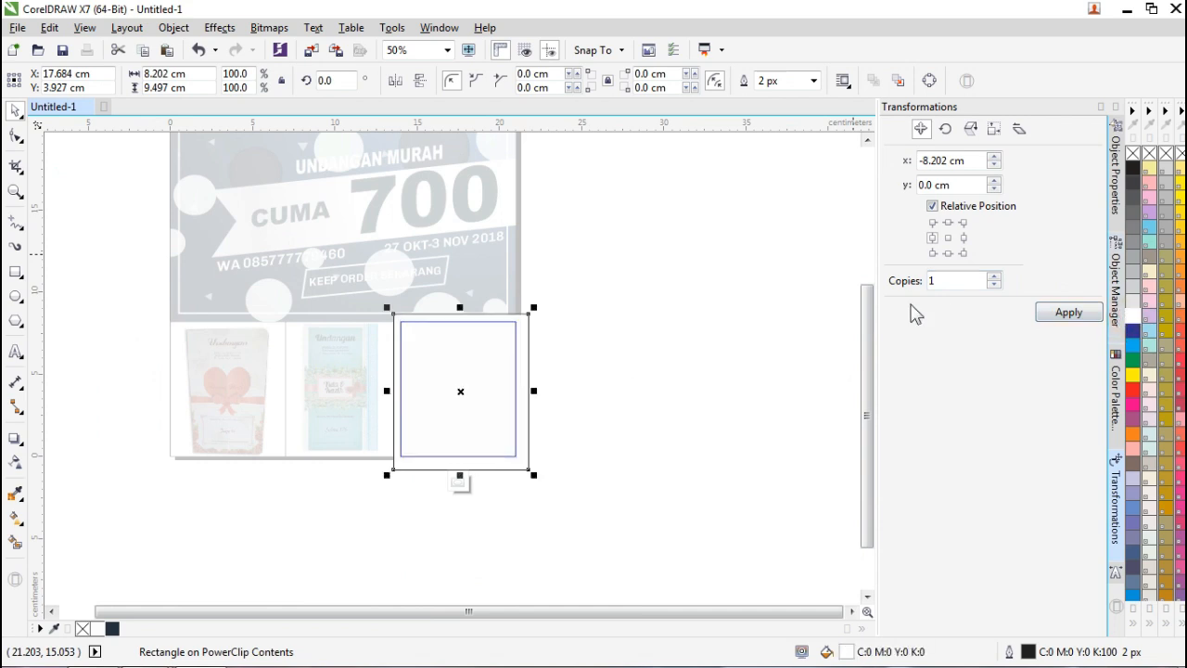
key("shift+Page_Down")
left_click(813, 81)
left_click(772, 113)
Enlarge and shift the tablet photo until it fills the right frame.
left_click(694, 314)
left_click(459, 389)
scroll(459, 390, "up", 3)
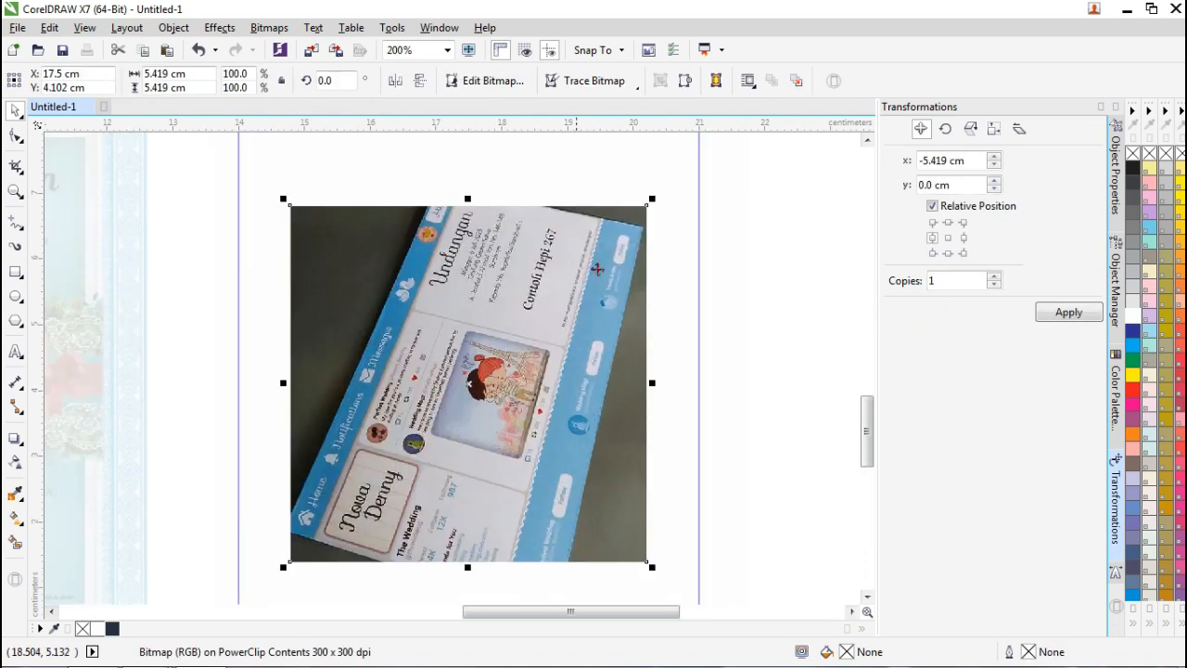
scroll(637, 232, "down", 1)
left_click_drag(645, 220, 735, 148)
left_click_drag(583, 318, 544, 324)
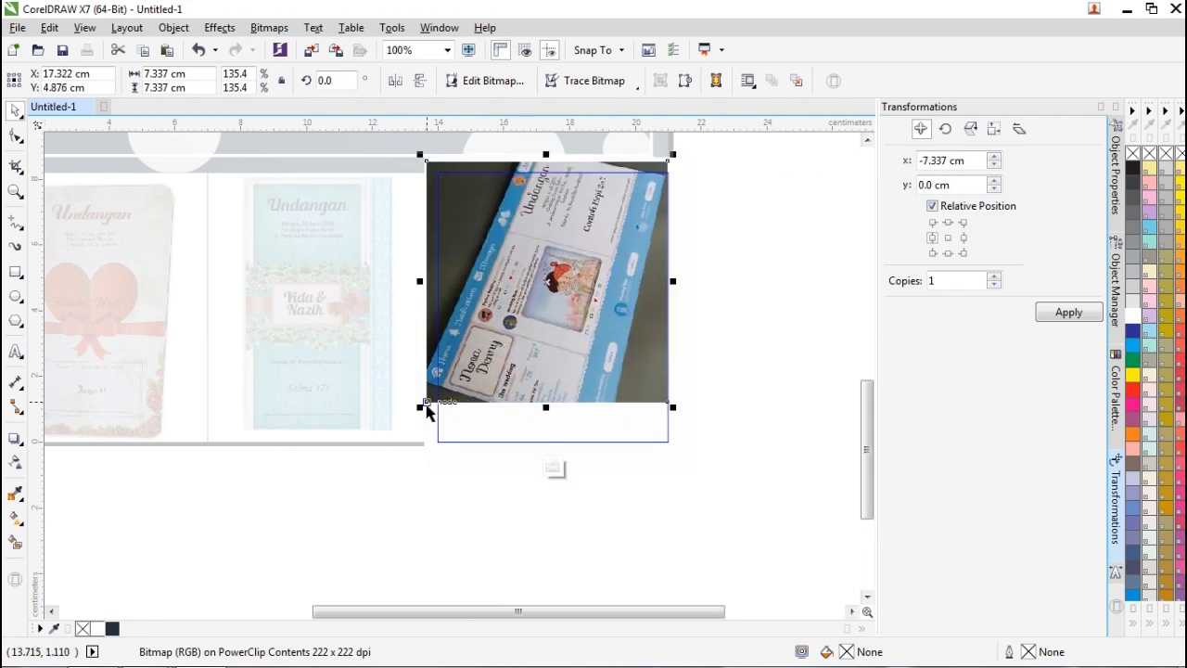
left_click_drag(422, 405, 371, 485)
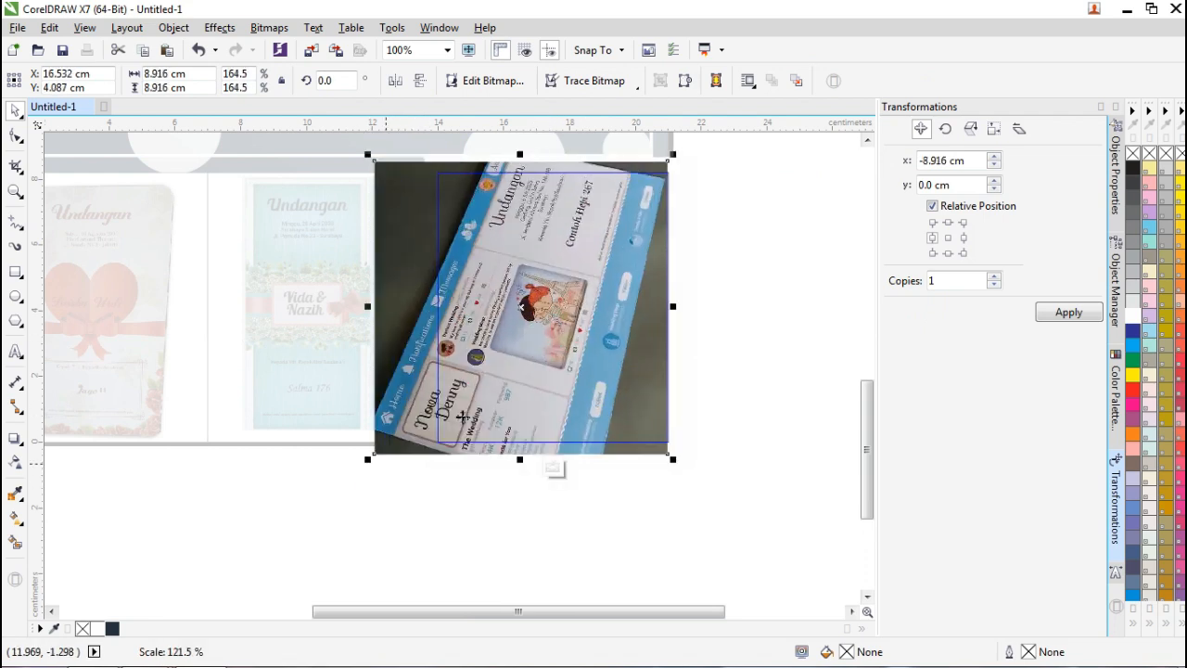
left_click_drag(529, 361, 582, 361)
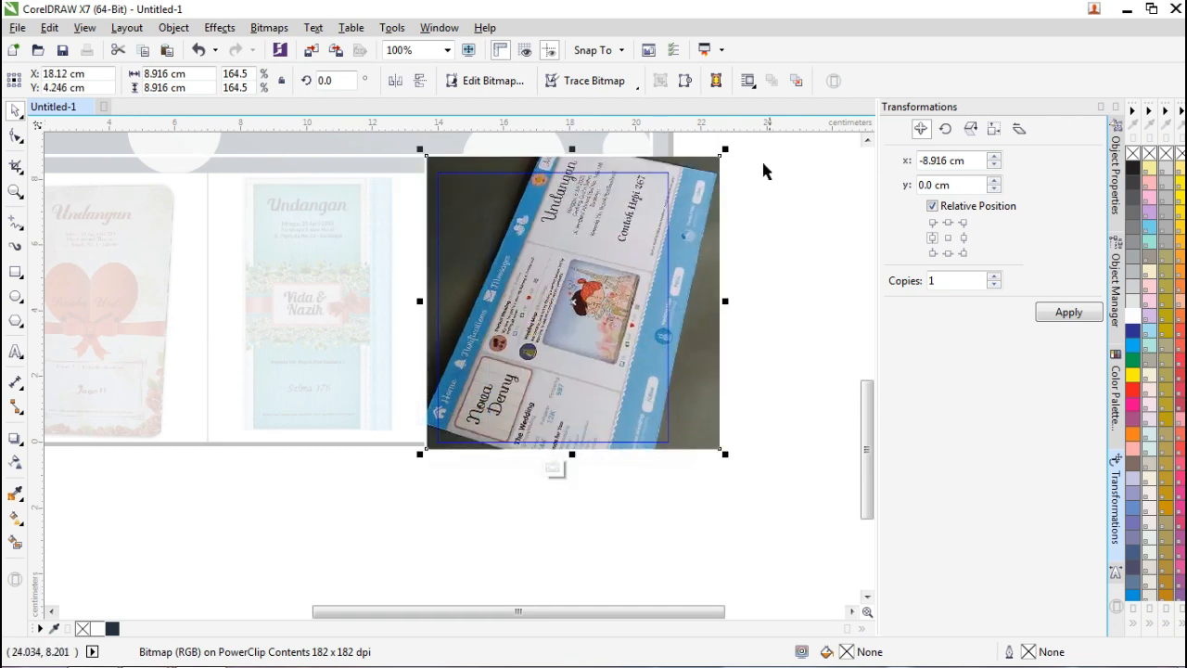
left_click_drag(727, 150, 716, 155)
key("Up")
key("Up")
key("Up")
key("Up")
key("Up")
key("Up")
key("Up")
key("Up")
key("Up")
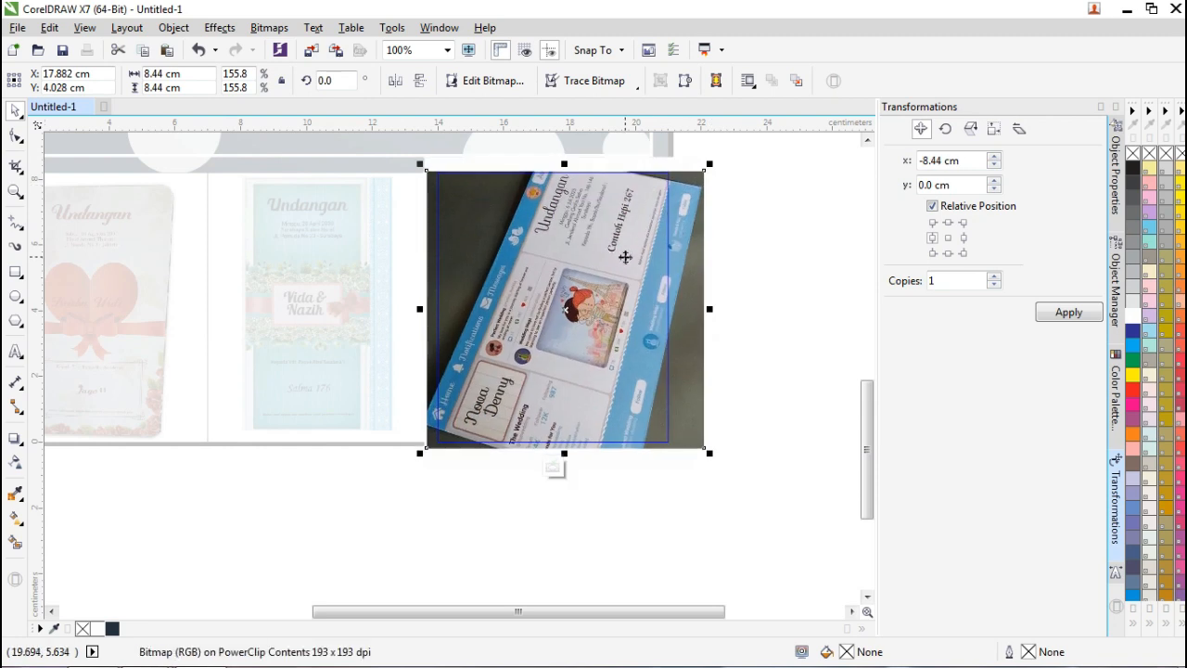
key("Right")
key("Right")
key("Right")
key("Right")
key("Right")
key("Right")
key("Right")
key("Right")
key("Right")
key("Right")
key("Right")
key("Right")
key("Right")
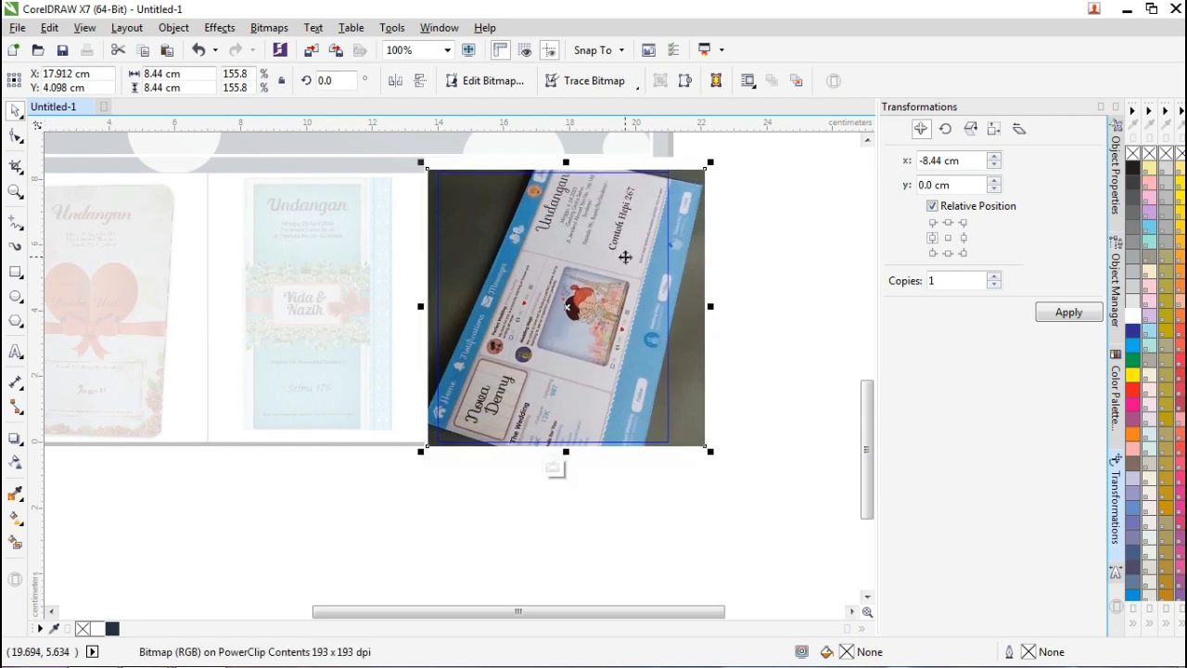
key("Up")
key("Up")
Clear the selection and finish editing the right frame's PowerClip contents.
left_click(808, 248)
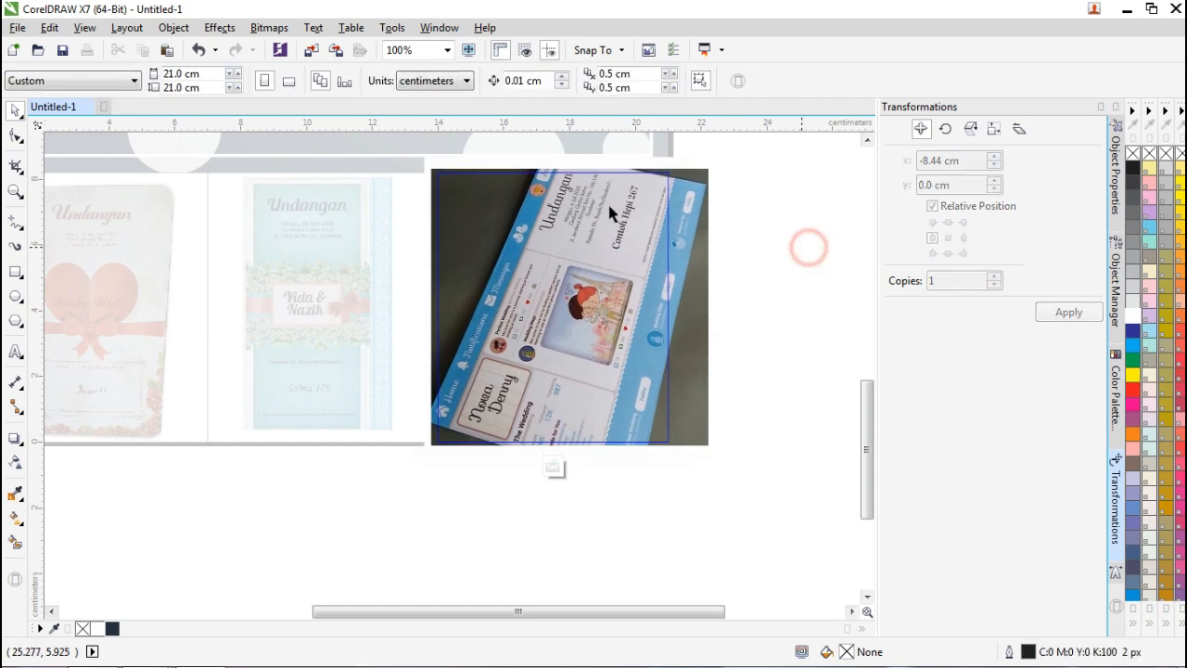
left_click(469, 167)
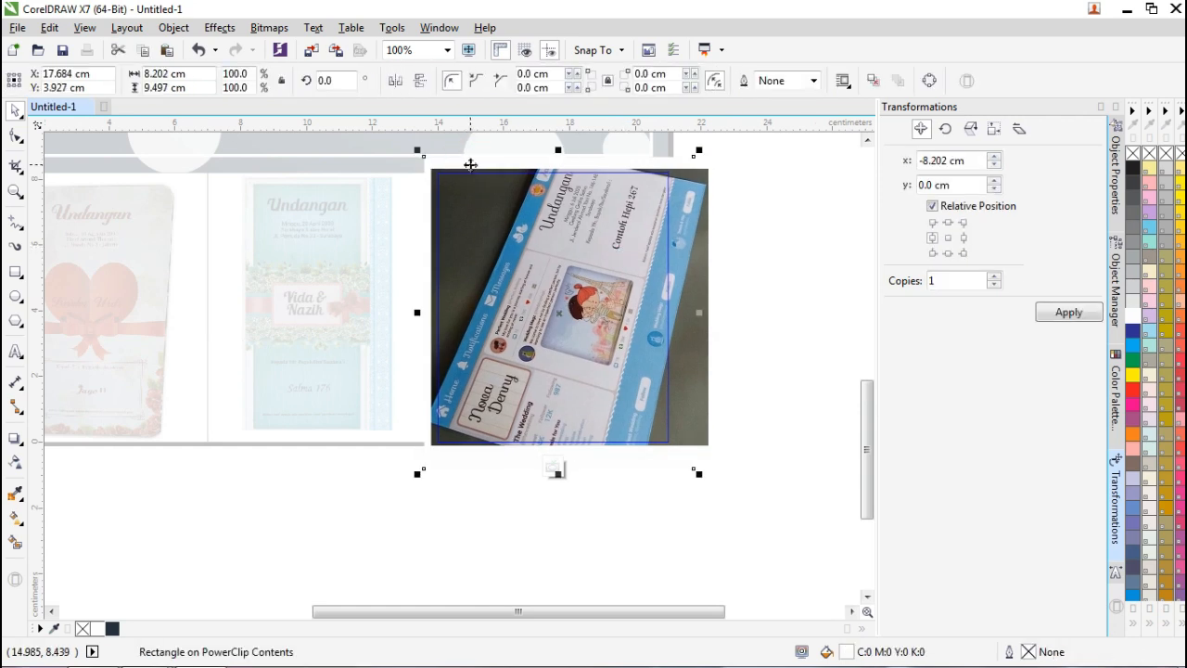
key("Escape")
left_click(554, 472)
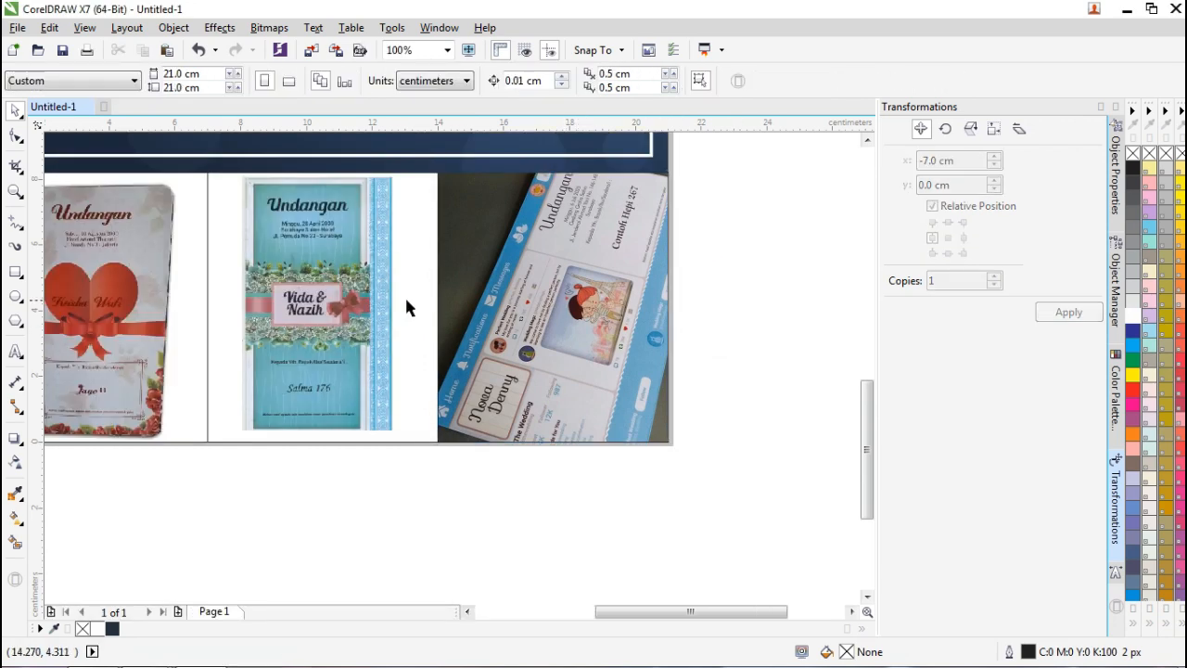
scroll(406, 306, "down", 1)
scroll(195, 270, "up", 1)
scroll(288, 264, "down", 1)
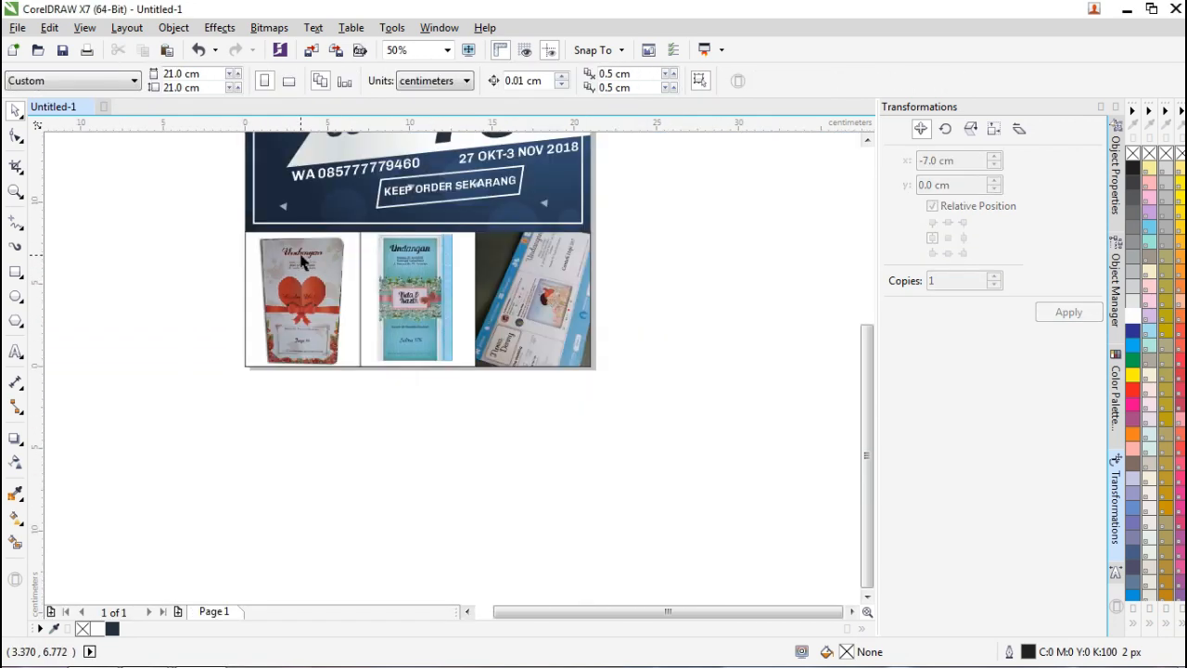
left_click_drag(864, 410, 866, 377)
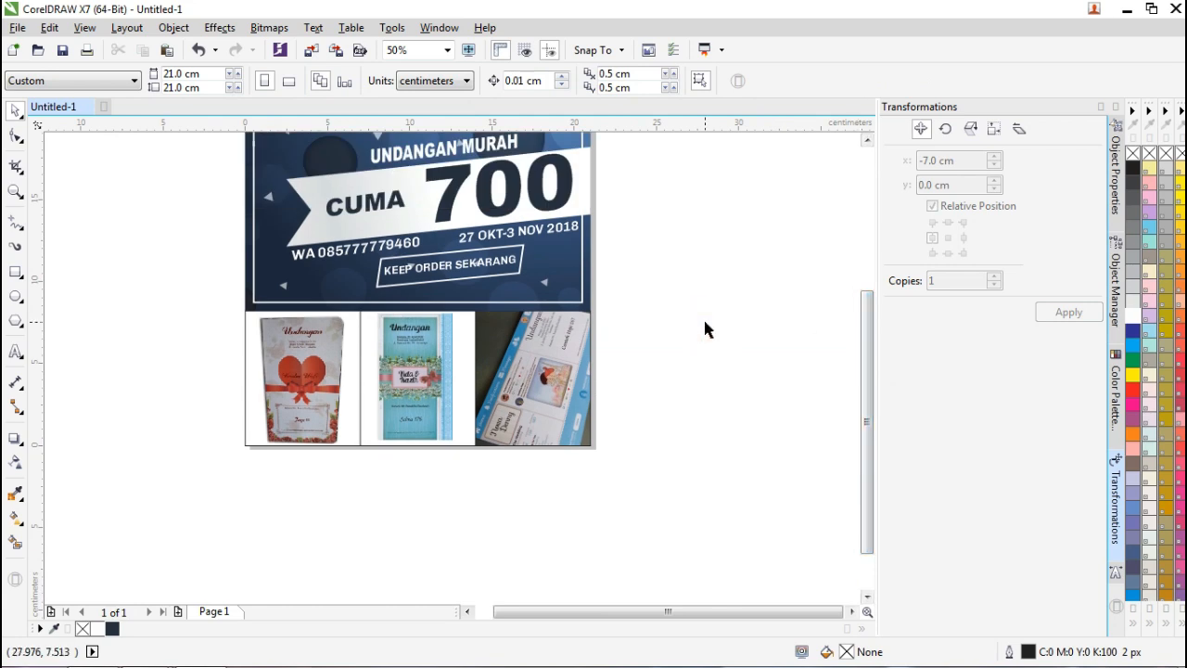
scroll(702, 316, "down", 2)
scroll(705, 315, "up", 1)
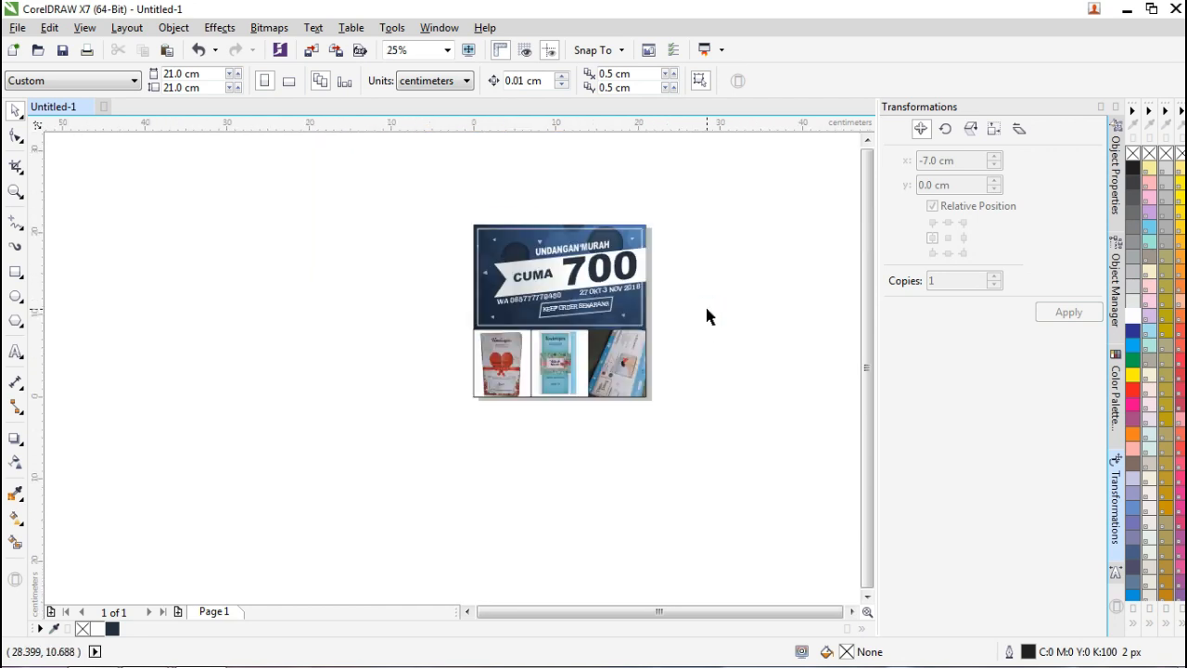
scroll(674, 379, "up", 1)
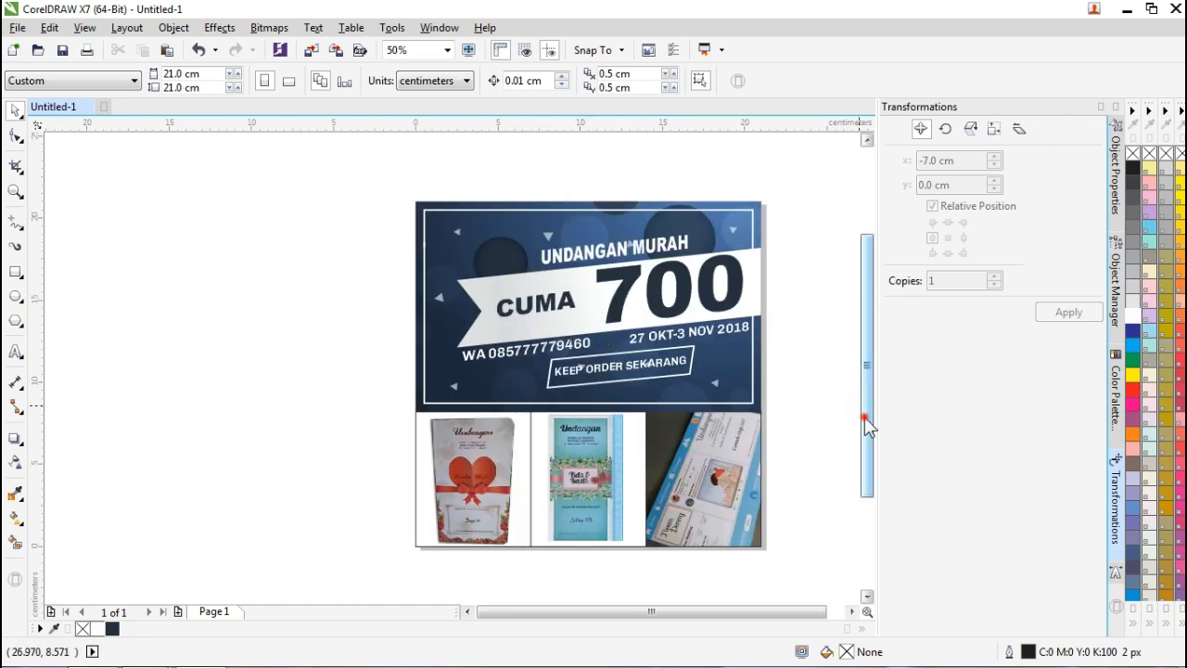
left_click_drag(864, 417, 864, 442)
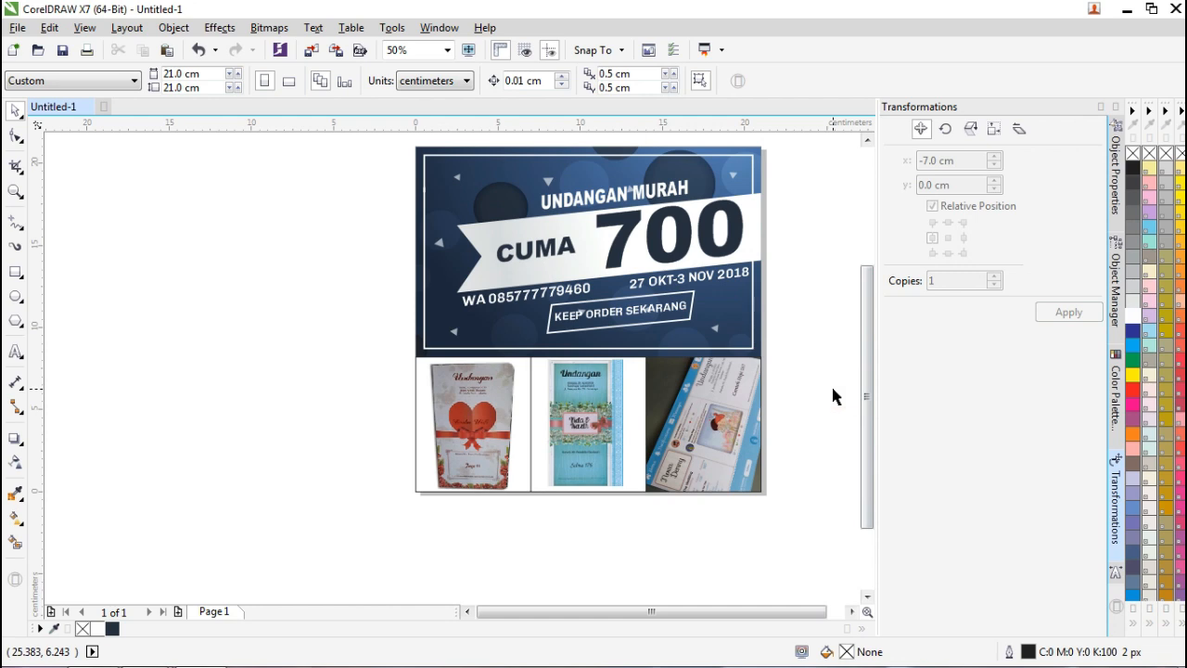
left_click_drag(783, 613, 810, 614)
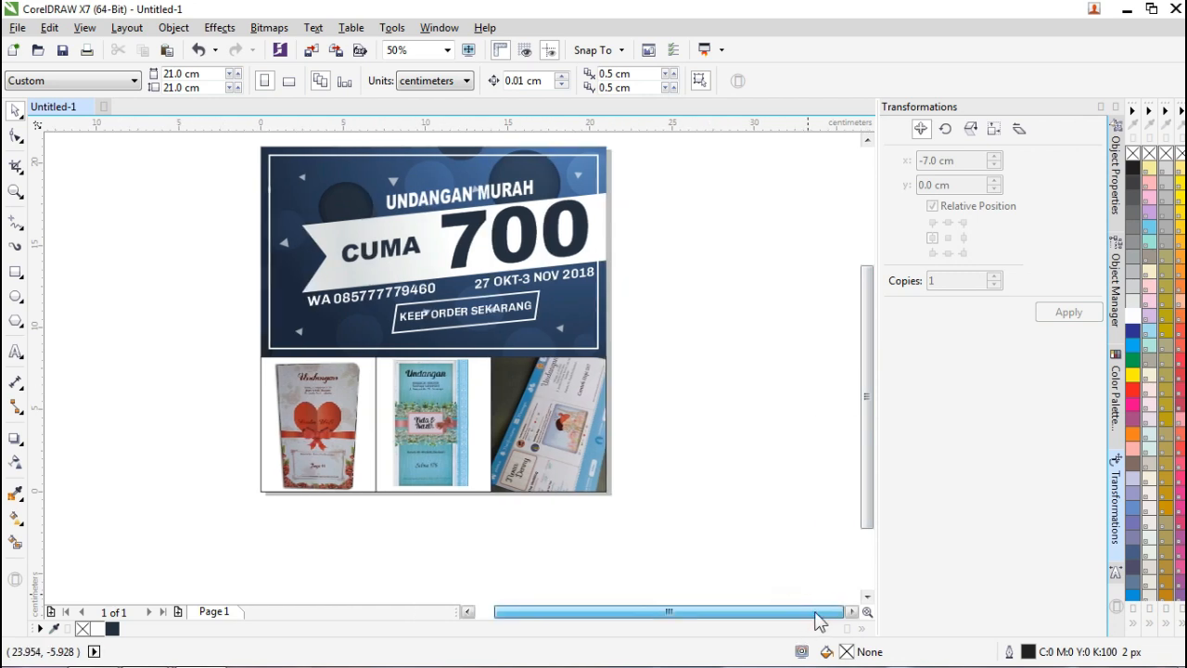
left_click(371, 430)
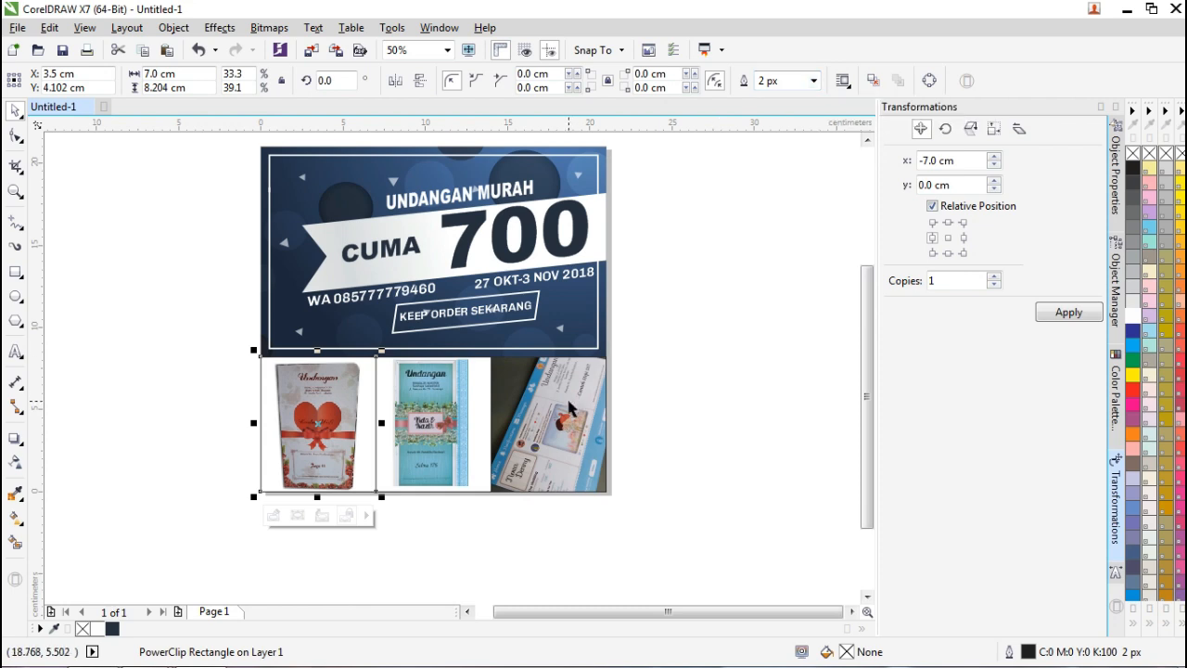
Move the tablet photo below the row and top-align the floral invitation in the right slot.
left_click_drag(569, 401, 453, 507)
left_click_drag(445, 404, 563, 408)
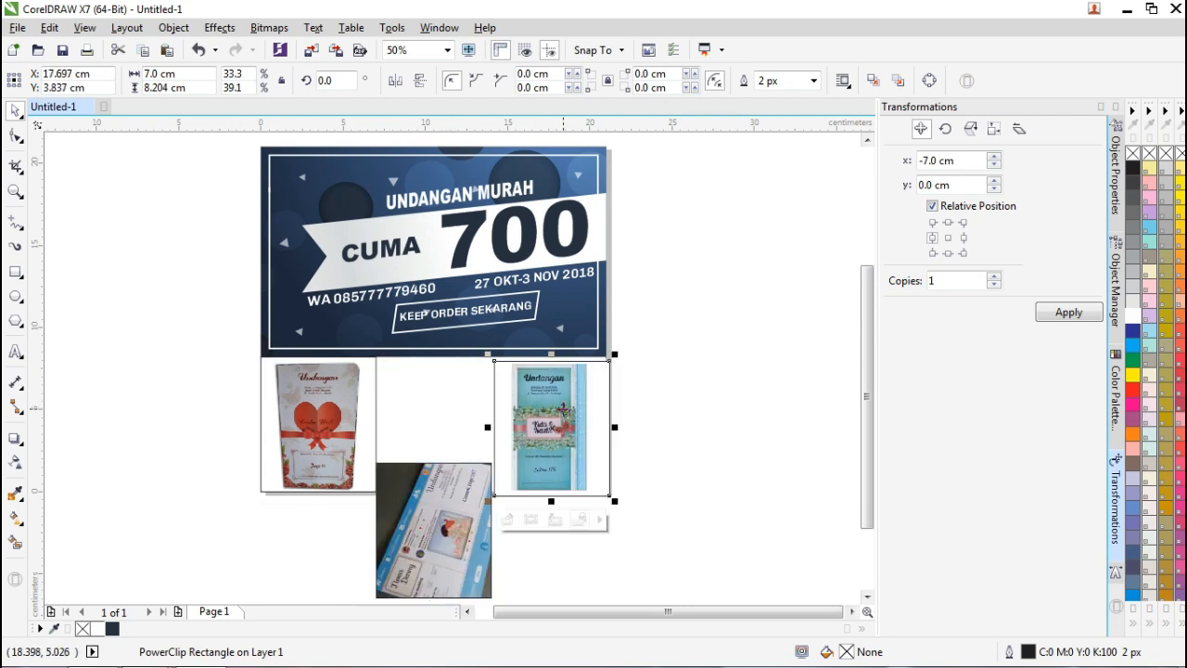
left_click(347, 400, "shift")
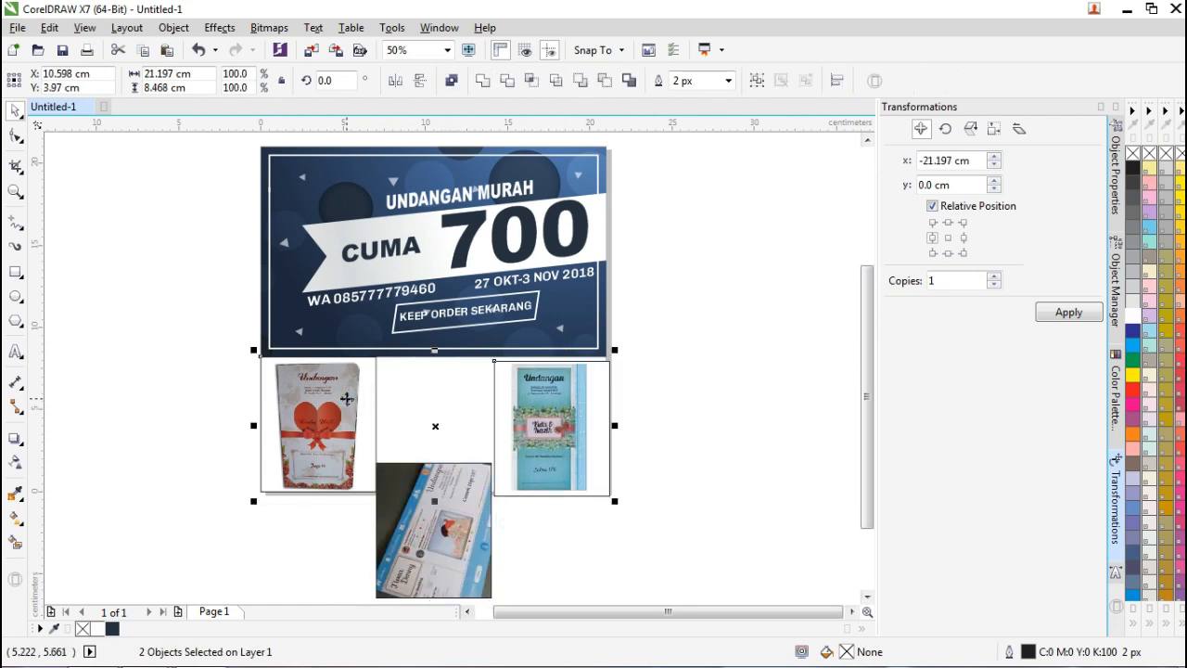
key("t")
Right-align the floral invitation with the banner, undoing a mistaken alignment first.
left_click(588, 323, "shift")
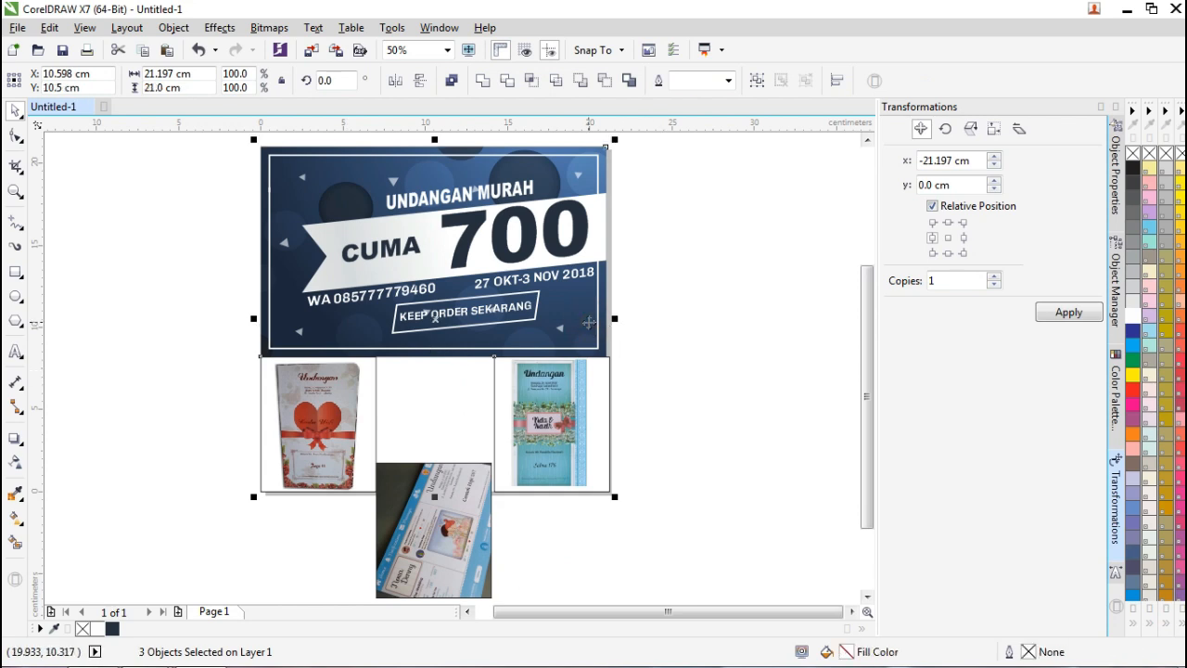
key("r")
key("ctrl+z")
left_click(710, 330)
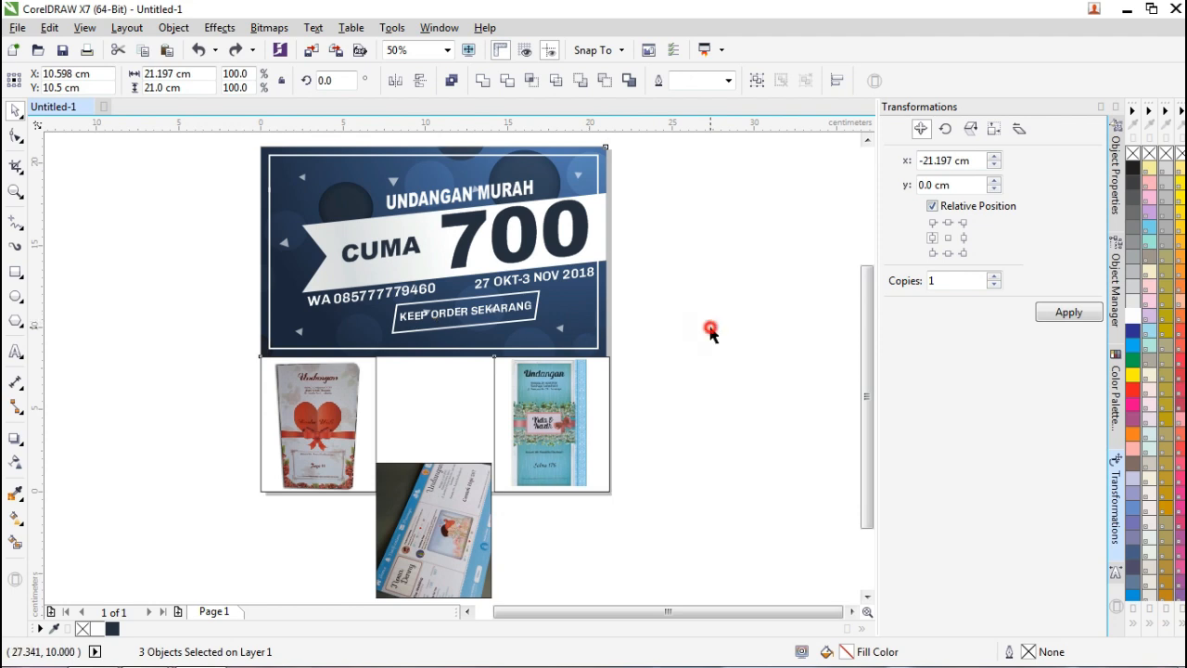
left_click(583, 378)
left_click(586, 307, "shift")
key("r")
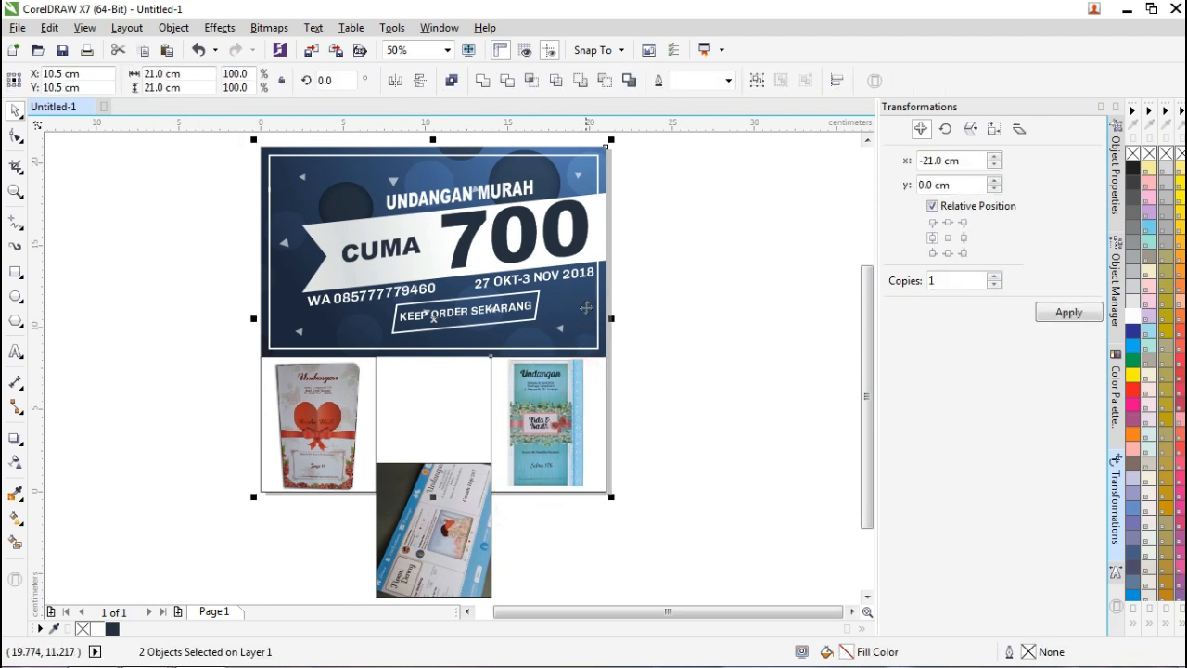
Top-align the tablet photo with the left photo so it sits in the middle slot.
left_click(670, 319)
left_click(433, 487)
left_click(362, 371, "shift")
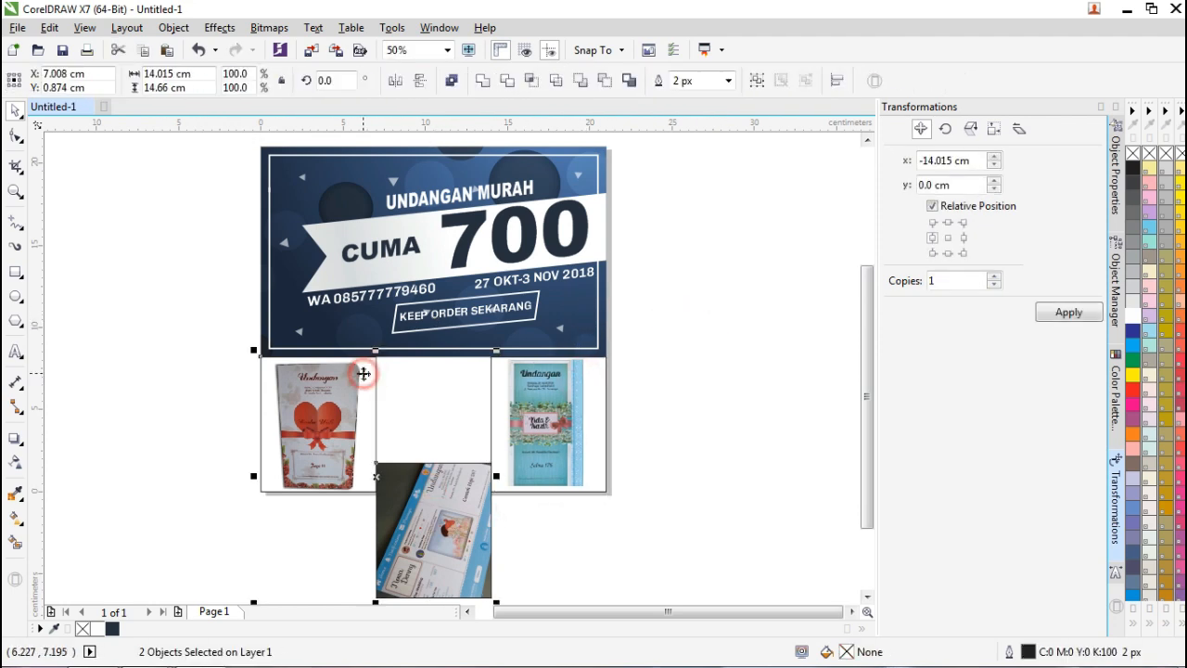
key("t")
left_click(716, 406)
left_click(712, 405)
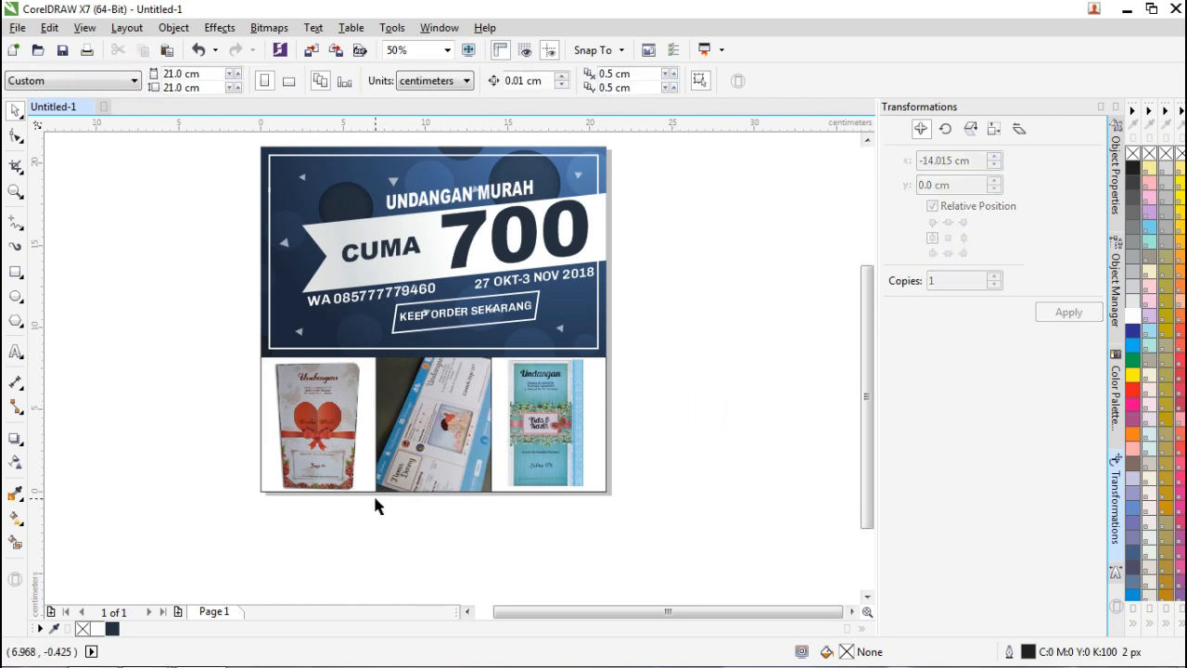